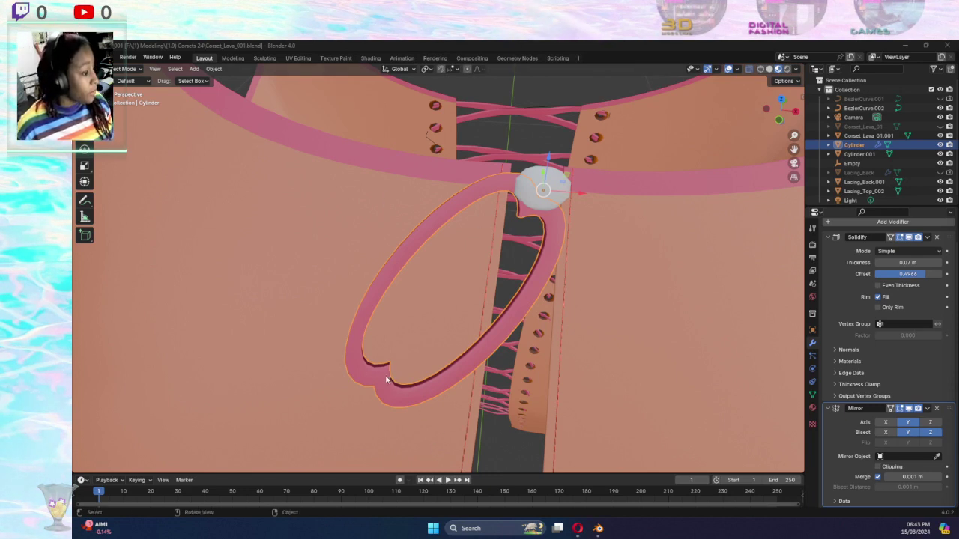
# Save Corset_Lava_001.blend and select the knot piece Cylinder.001 at the bow's centre
pyautogui.hotkey('ctrl', 's')
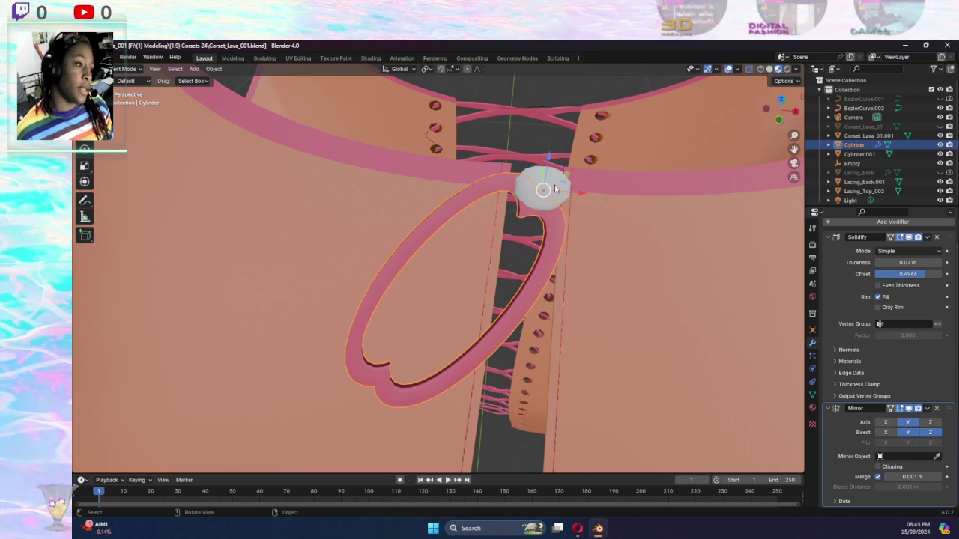
pyautogui.click(555, 188)
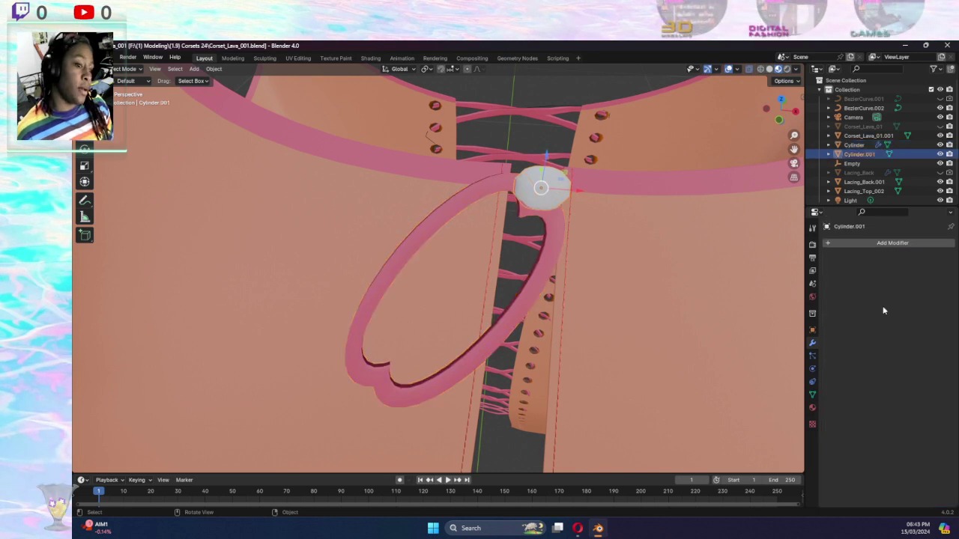
# Assign the existing pink Corset_Trims material to the knot Cylinder.001
pyautogui.click(812, 408)
pyautogui.click(827, 311)
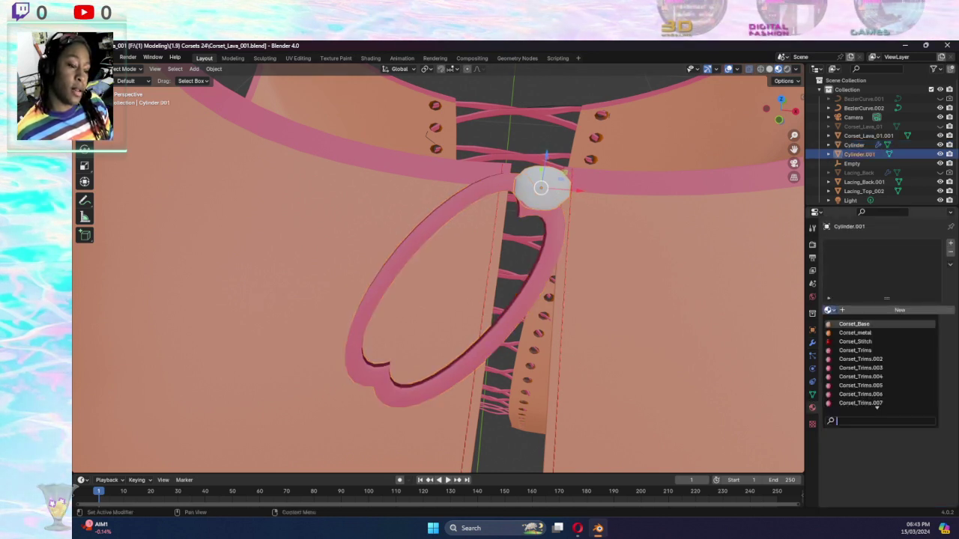
pyautogui.click(869, 351)
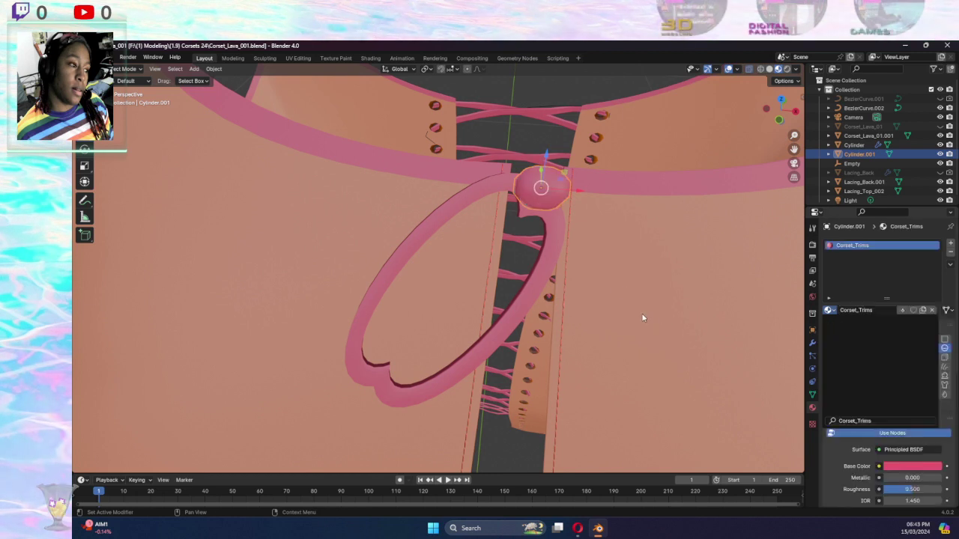
# Select the pink ring loop and put it into Edit Mode
pyautogui.click(537, 255)
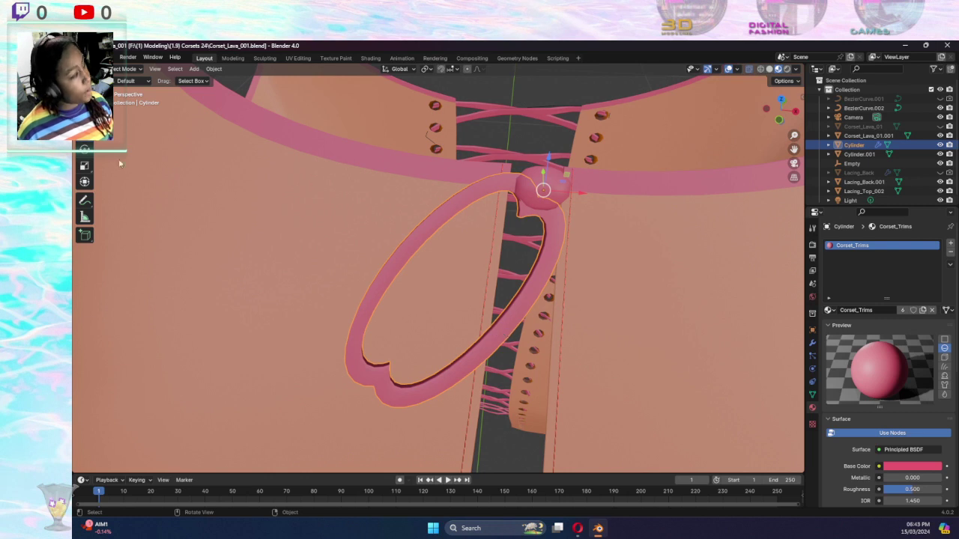
pyautogui.click(116, 69)
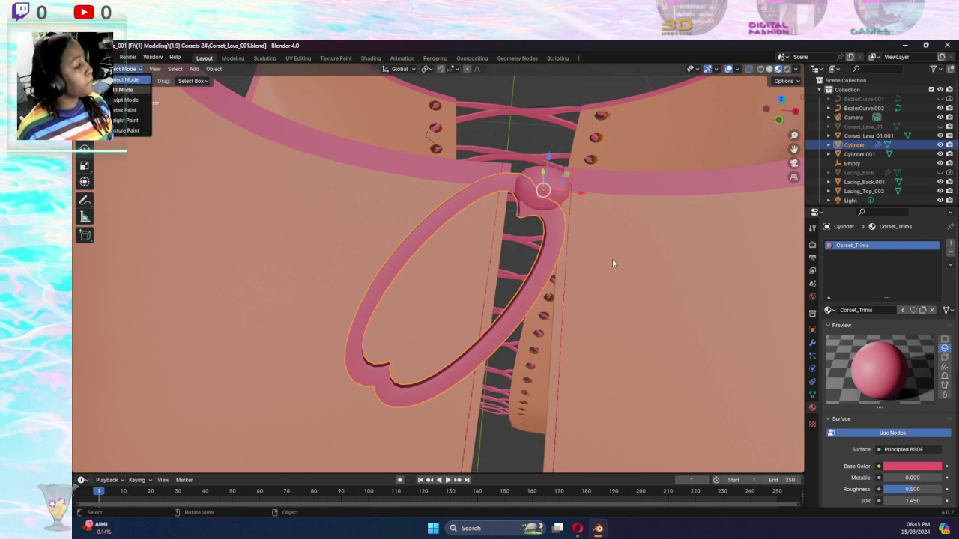
pyautogui.press('Tab')
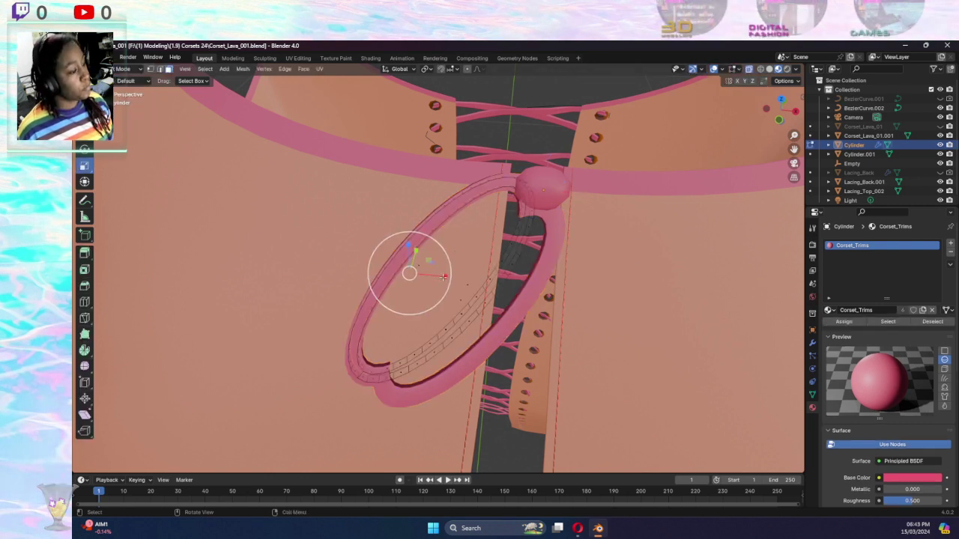
# Rotate the ring geometry sideways, undoing two unwanted rotation attempts
pyautogui.click(84, 149)
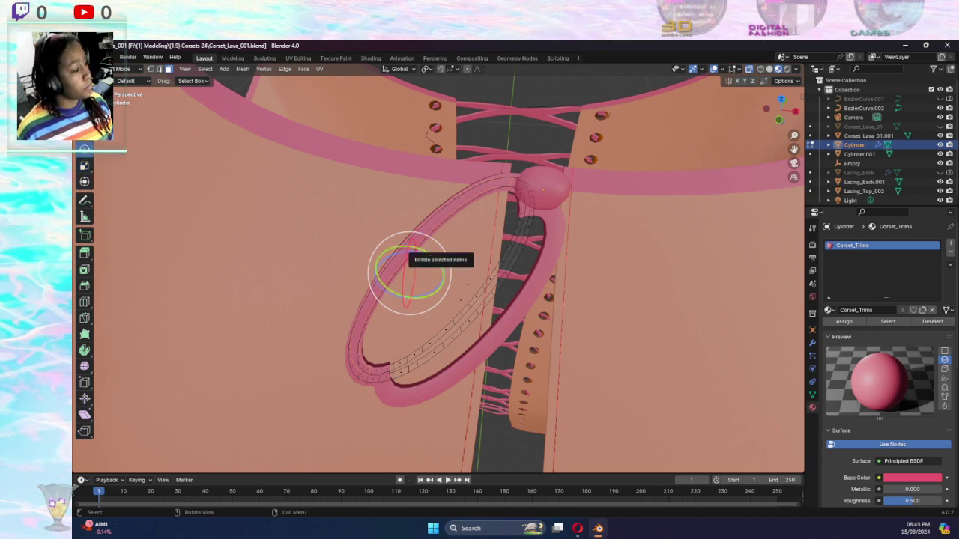
pyautogui.moveTo(417, 251); pyautogui.dragTo(429, 264)
pyautogui.moveTo(428, 264); pyautogui.dragTo(470, 227, button='middle')
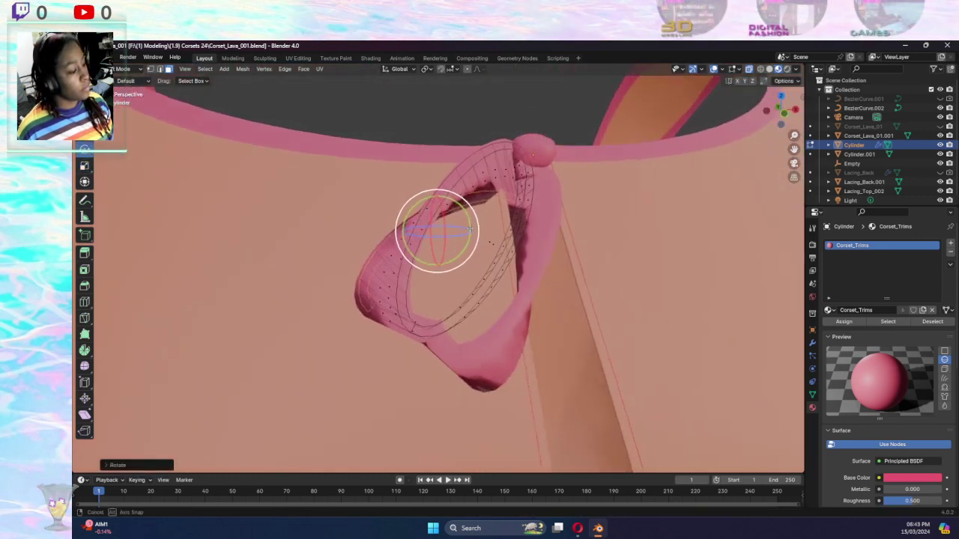
pyautogui.moveTo(470, 227); pyautogui.dragTo(472, 231)
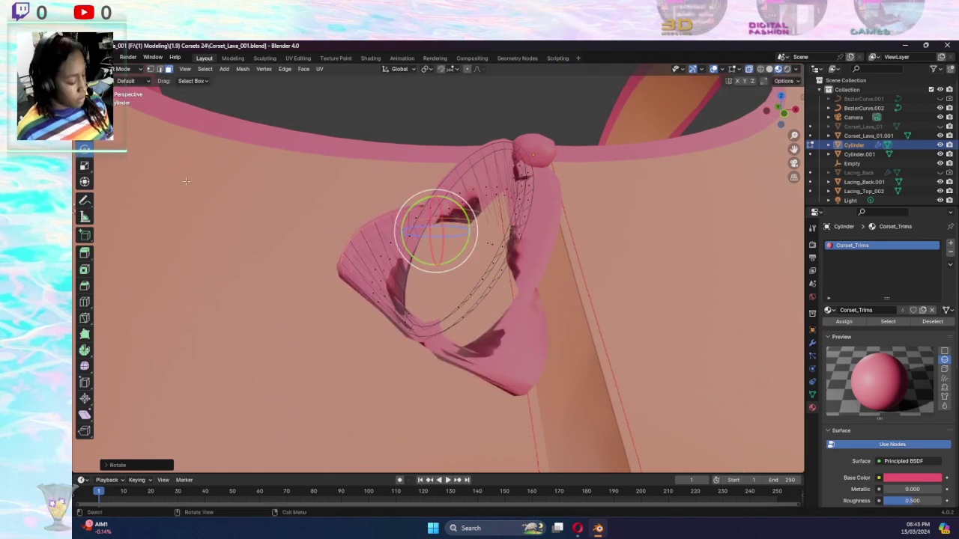
pyautogui.hotkey('ctrl', 'z')
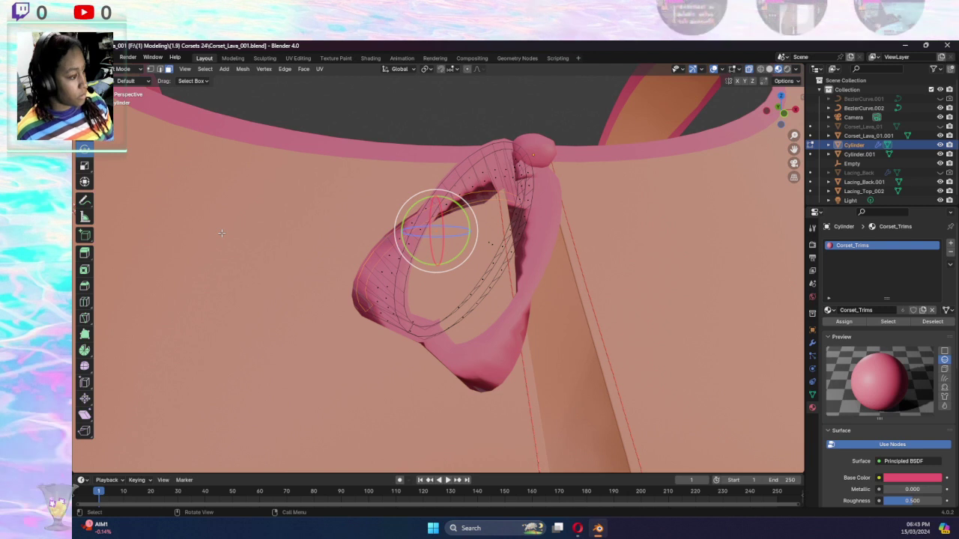
pyautogui.hotkey('ctrl', 'z')
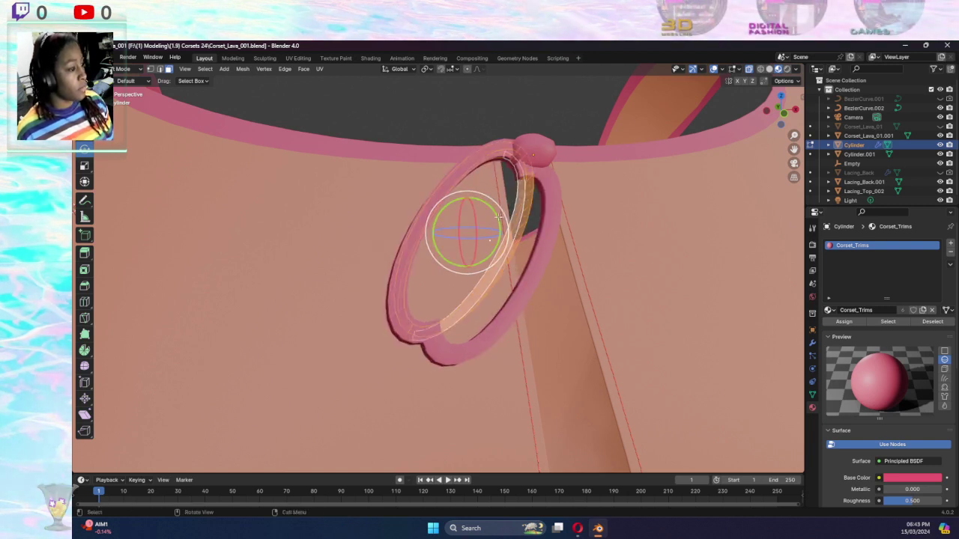
pyautogui.press('r')
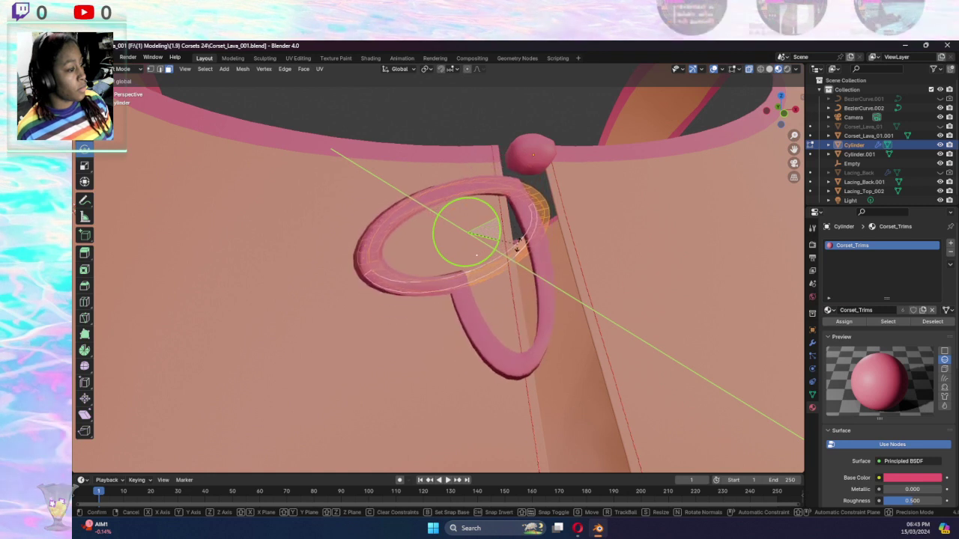
pyautogui.click(517, 241)
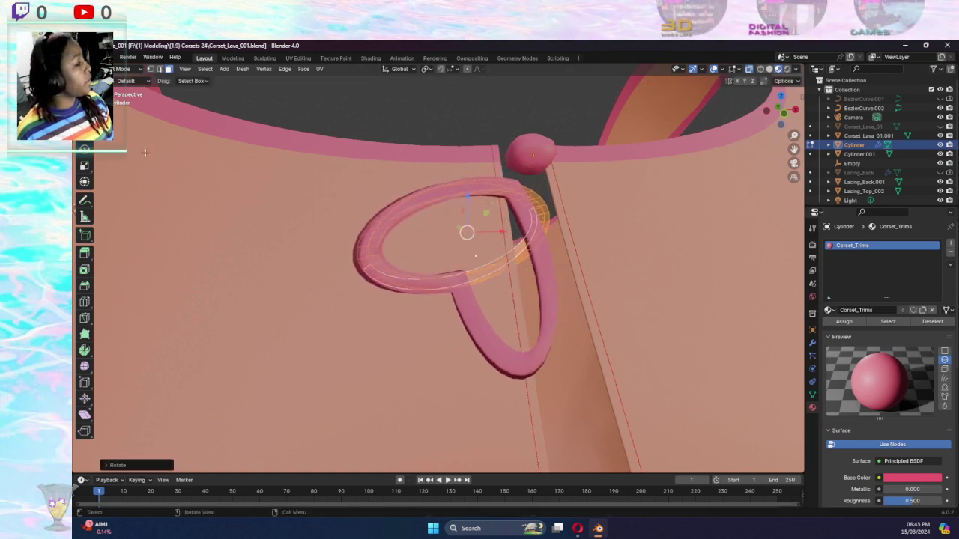
# Move the ring left along X, up along Z, and back against the knot
pyautogui.moveTo(498, 231)
pyautogui.mouseDown()
pyautogui.moveTo(427, 230)
pyautogui.moveTo(432, 218)
pyautogui.mouseUp()
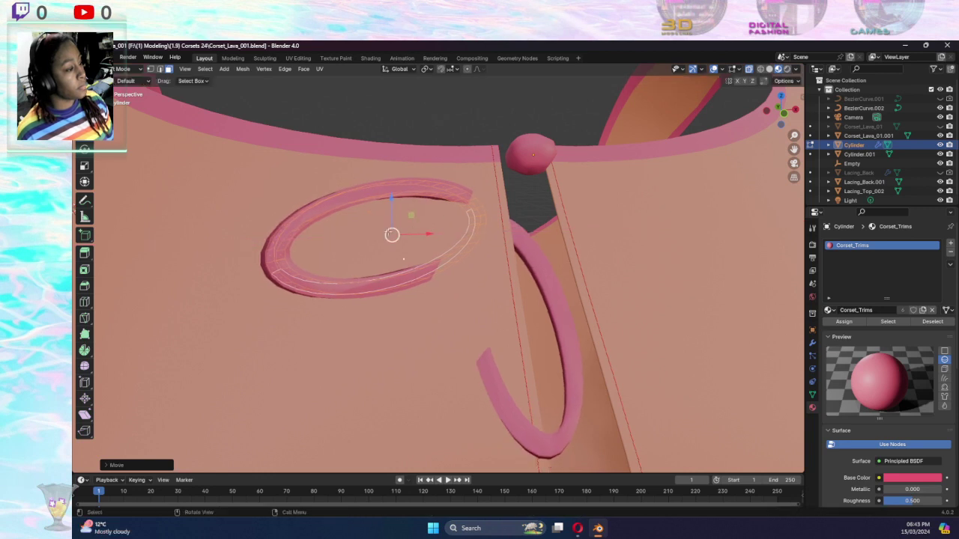
pyautogui.moveTo(431, 225); pyautogui.dragTo(422, 173, button='middle')
pyautogui.moveTo(422, 155); pyautogui.dragTo(425, 126)
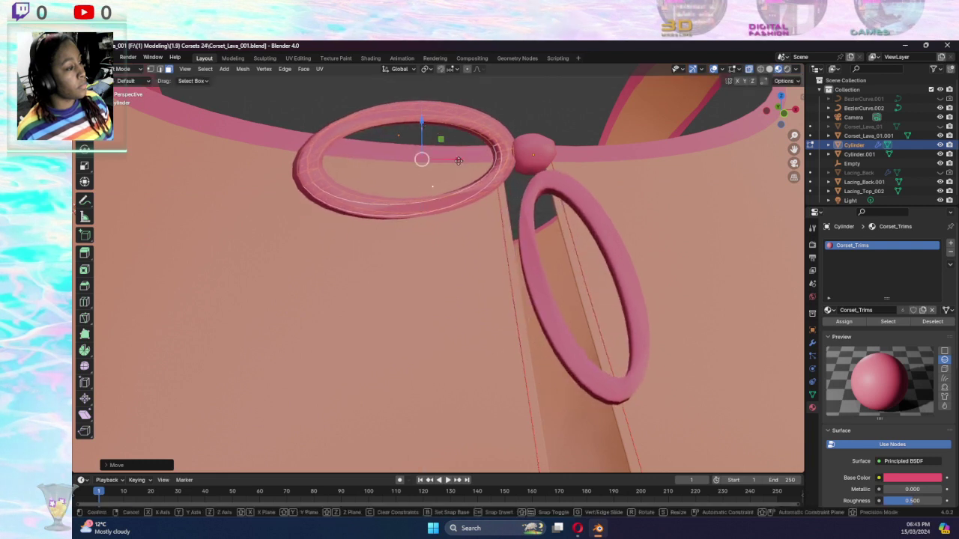
pyautogui.moveTo(457, 159)
pyautogui.mouseDown()
pyautogui.moveTo(476, 160)
pyautogui.moveTo(474, 152)
pyautogui.mouseUp()
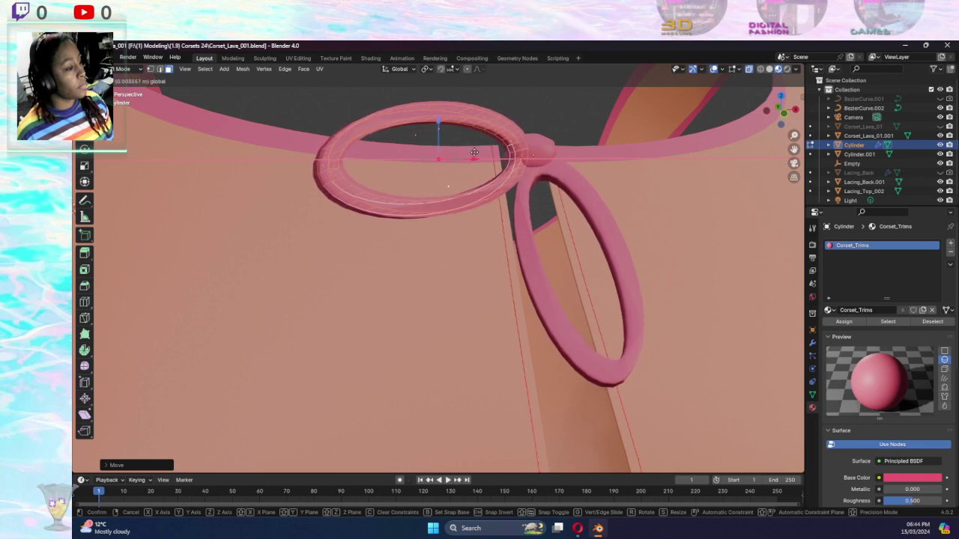
pyautogui.click(474, 152)
pyautogui.moveTo(475, 152)
pyautogui.mouseDown(button='middle')
pyautogui.moveTo(549, 192)
pyautogui.moveTo(419, 197)
pyautogui.moveTo(137, 81)
pyautogui.mouseUp(button='middle')
pyautogui.click(136, 72)
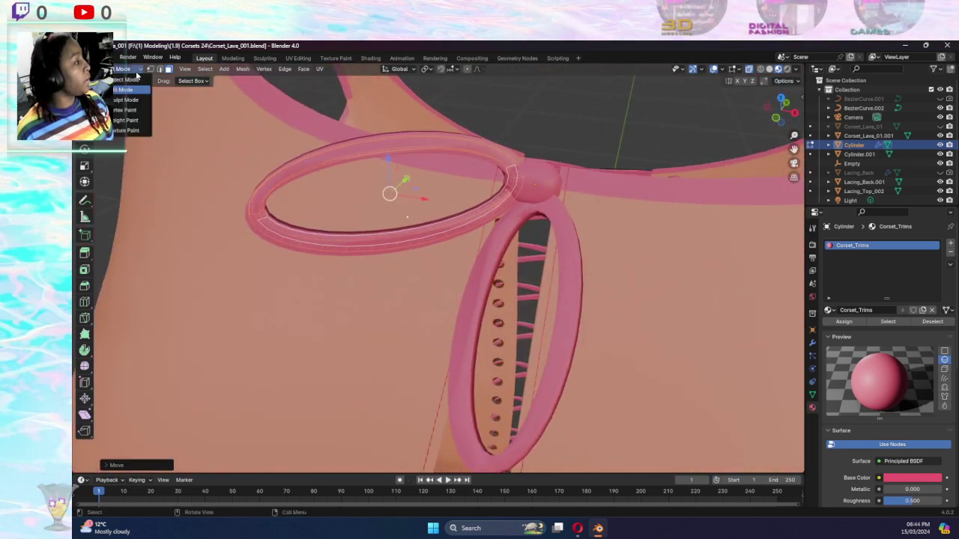
# In Object Mode, rotate the ring object so both pink loops hang down from the knot
pyautogui.click(126, 80)
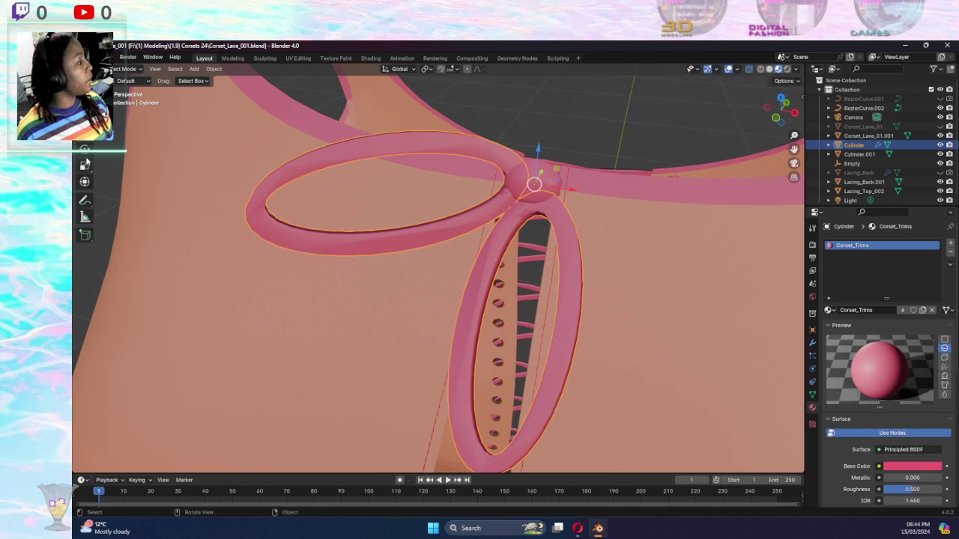
pyautogui.click(85, 161)
pyautogui.click(84, 149)
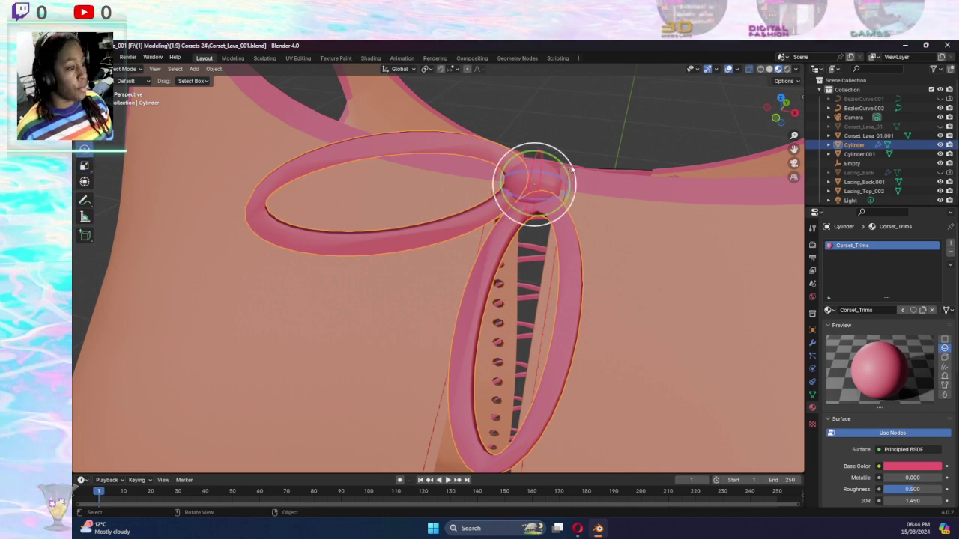
pyautogui.moveTo(567, 171)
pyautogui.mouseDown()
pyautogui.moveTo(542, 129)
pyautogui.moveTo(554, 150)
pyautogui.mouseUp()
pyautogui.moveTo(554, 150); pyautogui.dragTo(593, 191, button='middle')
pyautogui.scroll(-2, 586, 193)
pyautogui.click(124, 69)
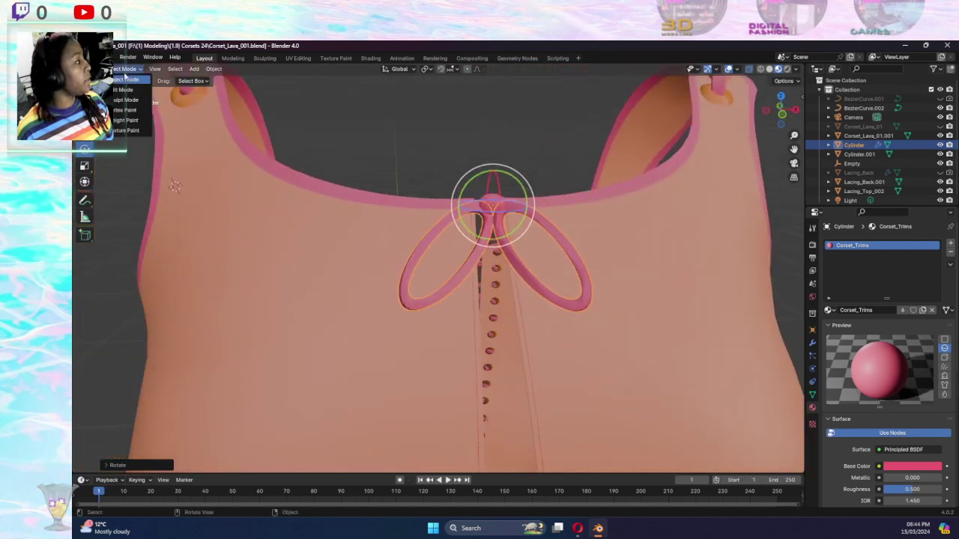
# In Edit Mode, rotate the left bow loop upright and twist it slightly about Z
pyautogui.click(120, 90)
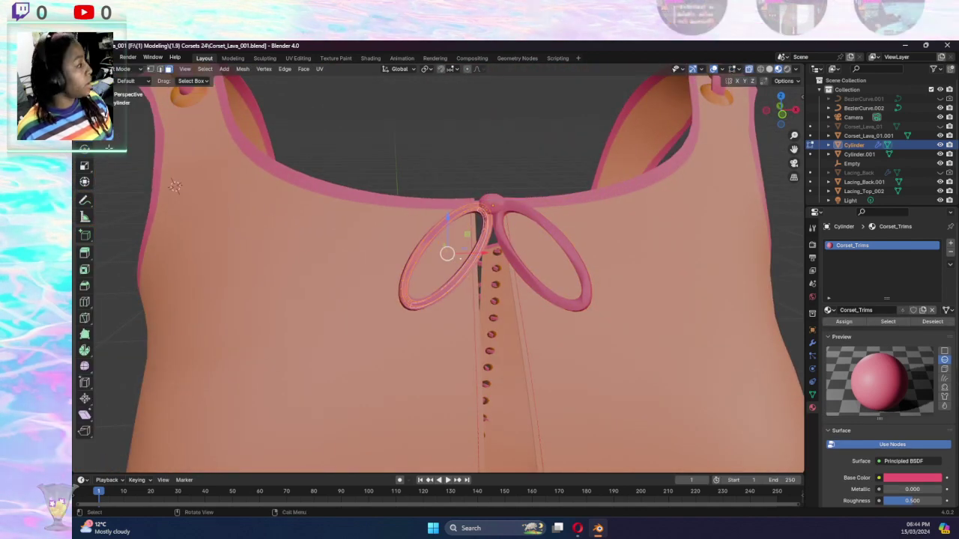
pyautogui.moveTo(375, 215); pyautogui.dragTo(532, 235, button='middle')
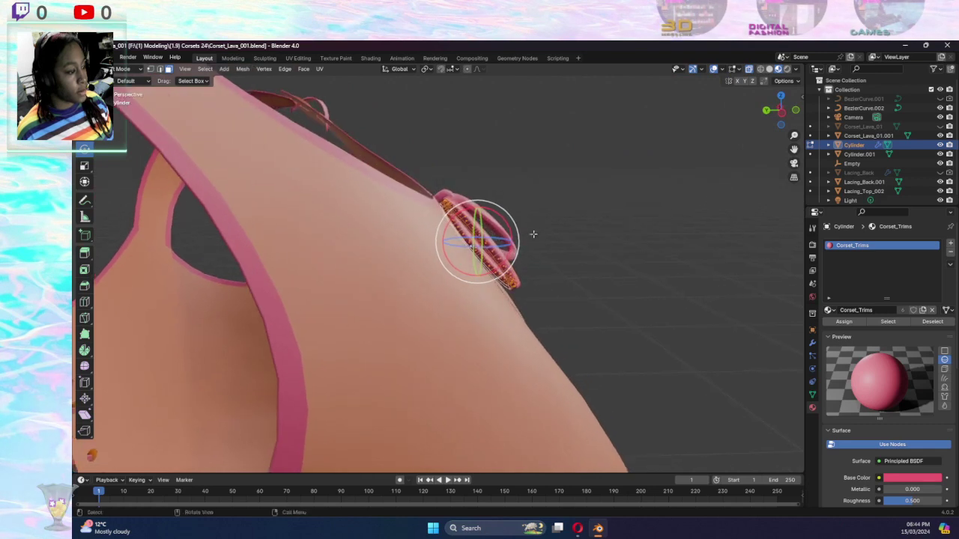
pyautogui.press('g')
pyautogui.press('z')
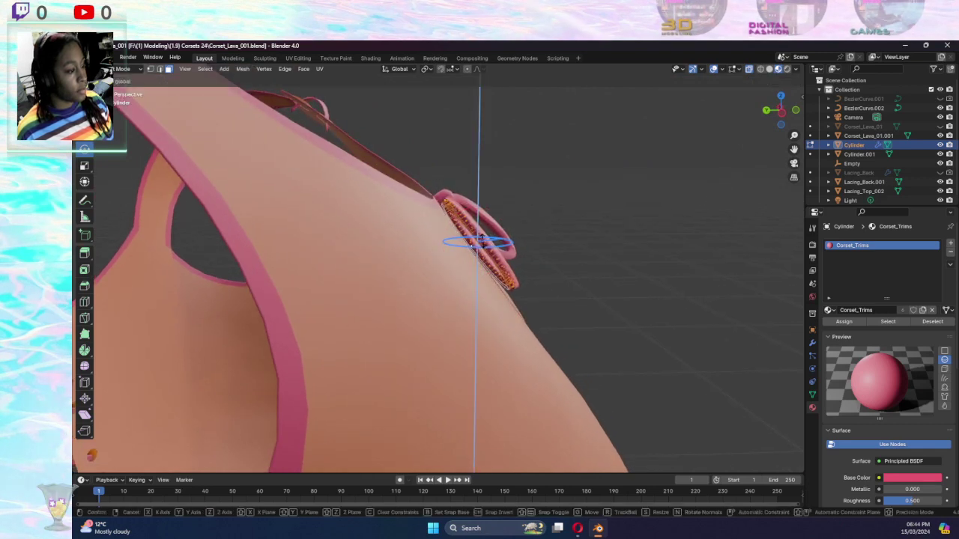
pyautogui.press('r')
pyautogui.click(480, 247)
pyautogui.moveTo(479, 248); pyautogui.dragTo(479, 277, button='middle')
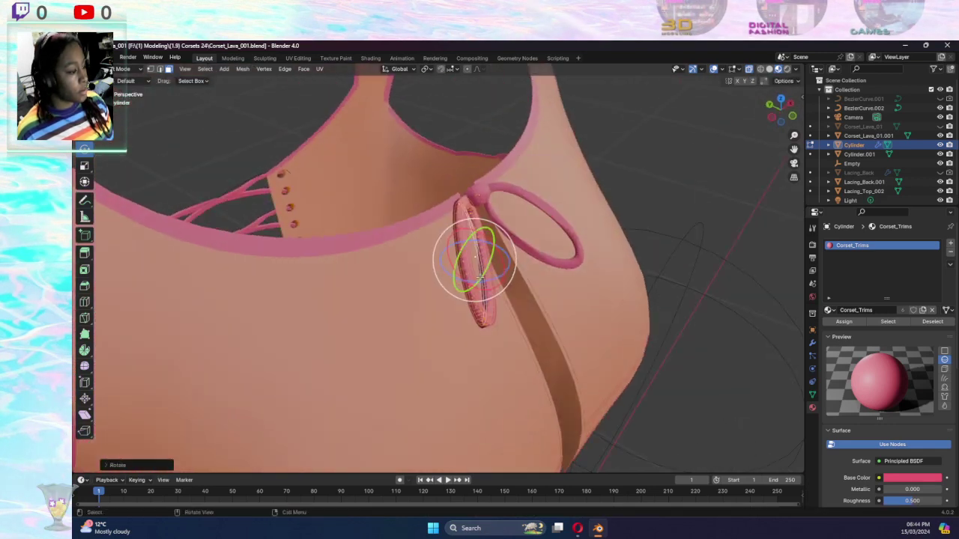
pyautogui.moveTo(488, 279); pyautogui.dragTo(497, 279)
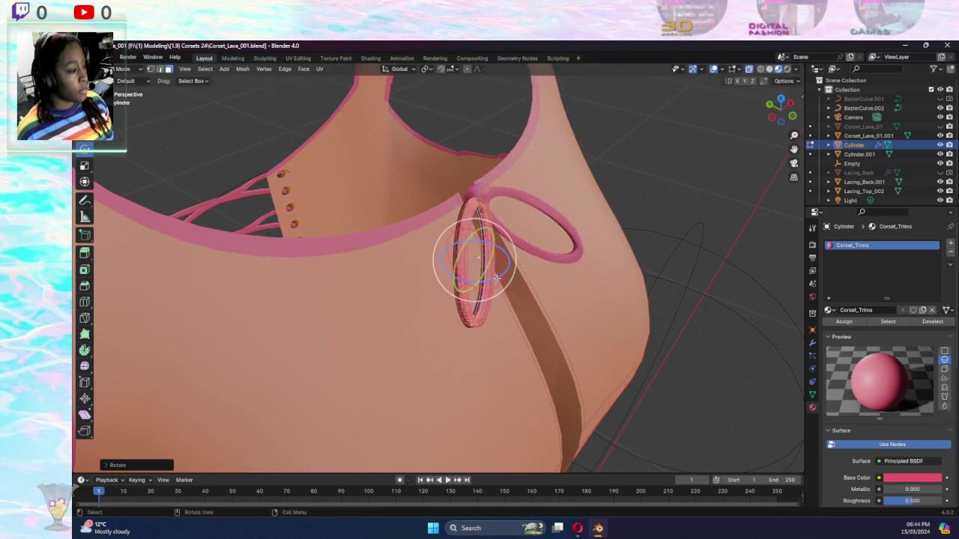
pyautogui.moveTo(492, 238); pyautogui.dragTo(506, 262)
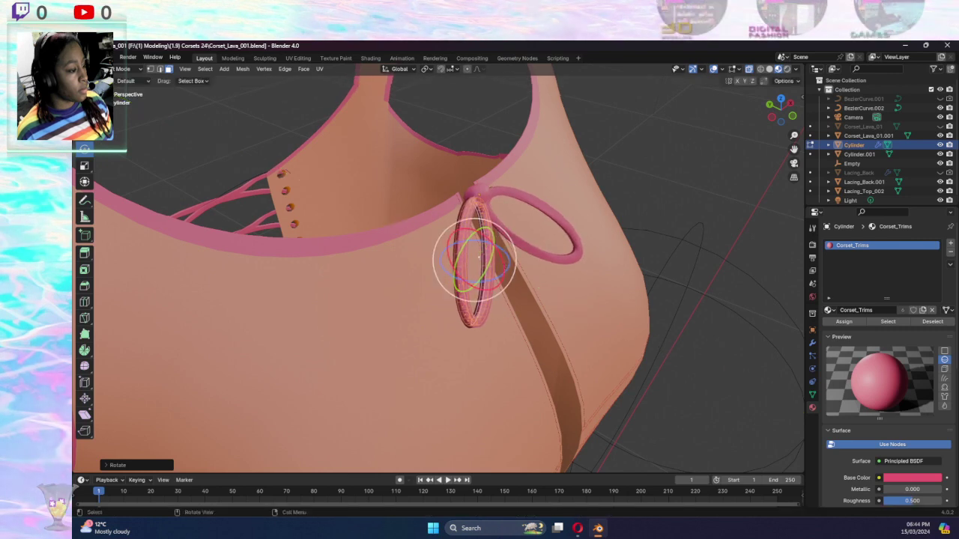
# Re-angle the left loop further around the X and vertical axes
pyautogui.moveTo(478, 256)
pyautogui.mouseDown(button='middle')
pyautogui.moveTo(466, 240)
pyautogui.moveTo(438, 257)
pyautogui.mouseUp(button='middle')
pyautogui.moveTo(445, 253); pyautogui.dragTo(450, 244)
pyautogui.moveTo(449, 245); pyautogui.dragTo(557, 236, button='middle')
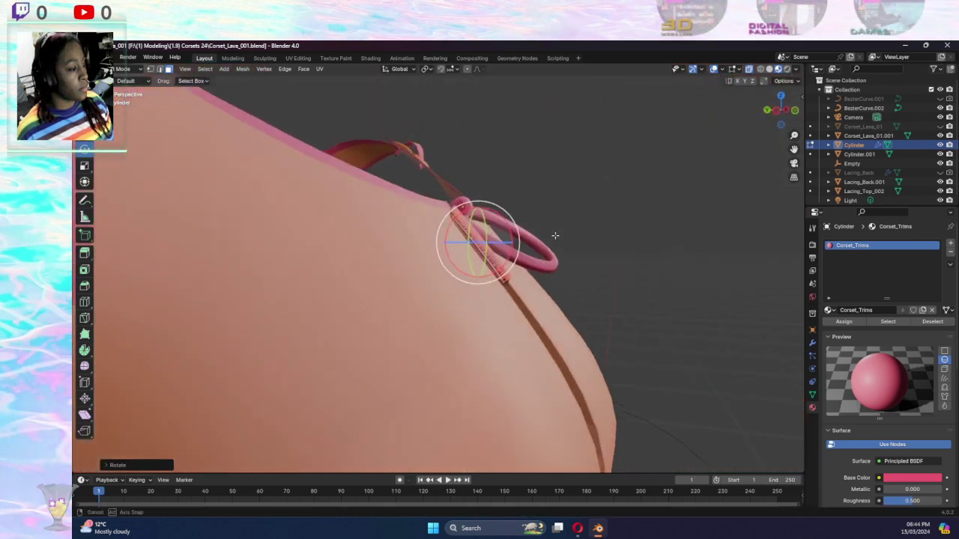
pyautogui.moveTo(485, 242); pyautogui.dragTo(489, 239)
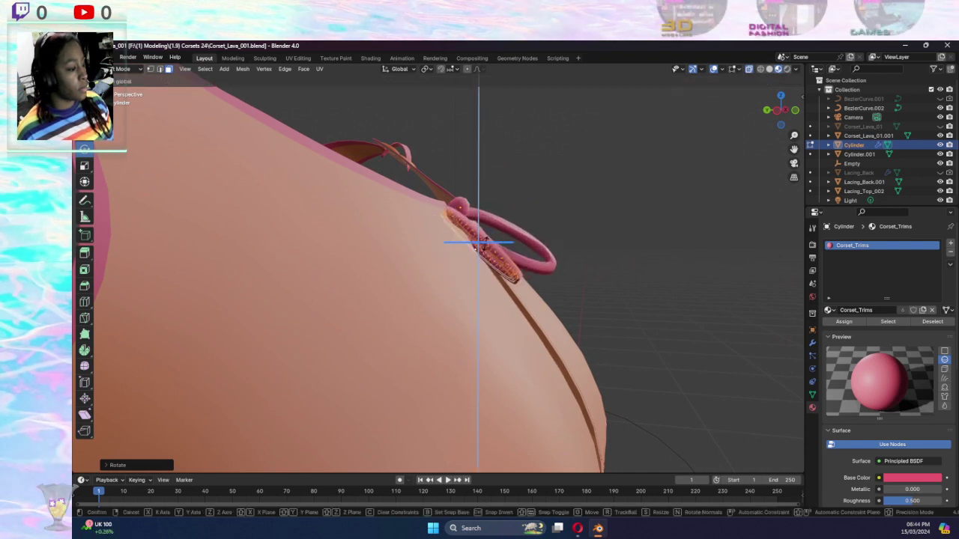
pyautogui.moveTo(488, 240); pyautogui.dragTo(501, 246)
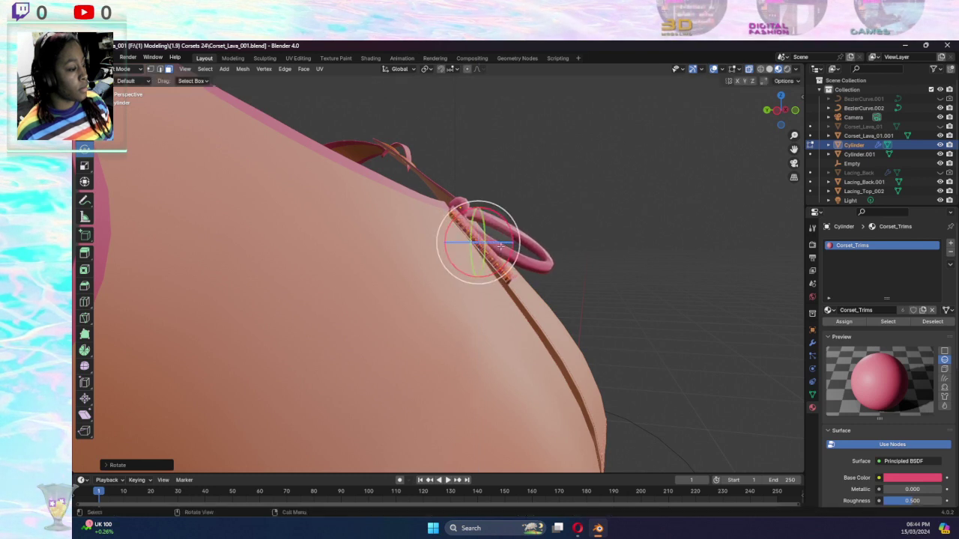
pyautogui.moveTo(489, 242); pyautogui.dragTo(475, 236, button='middle')
pyautogui.scroll(3, 471, 238)
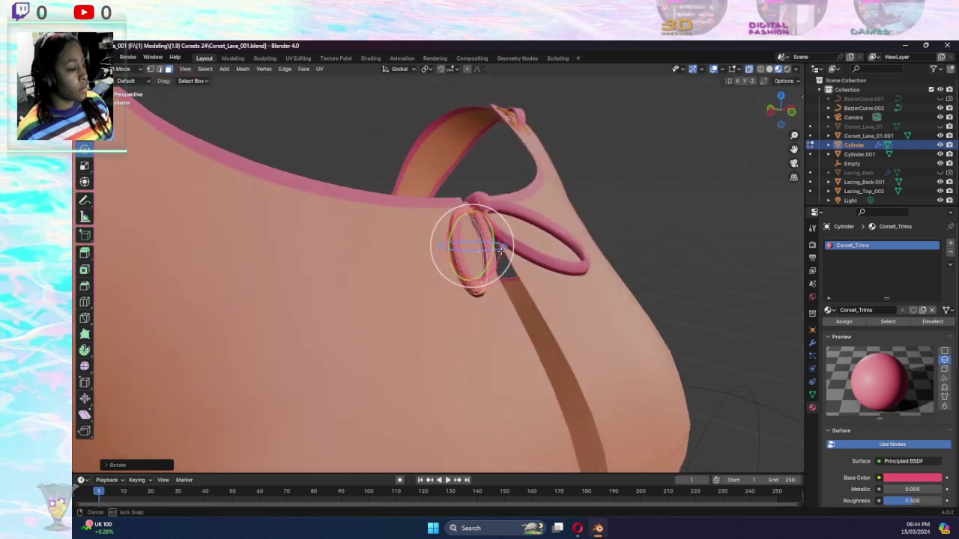
pyautogui.scroll(2, 460, 252)
pyautogui.moveTo(466, 250); pyautogui.dragTo(465, 252)
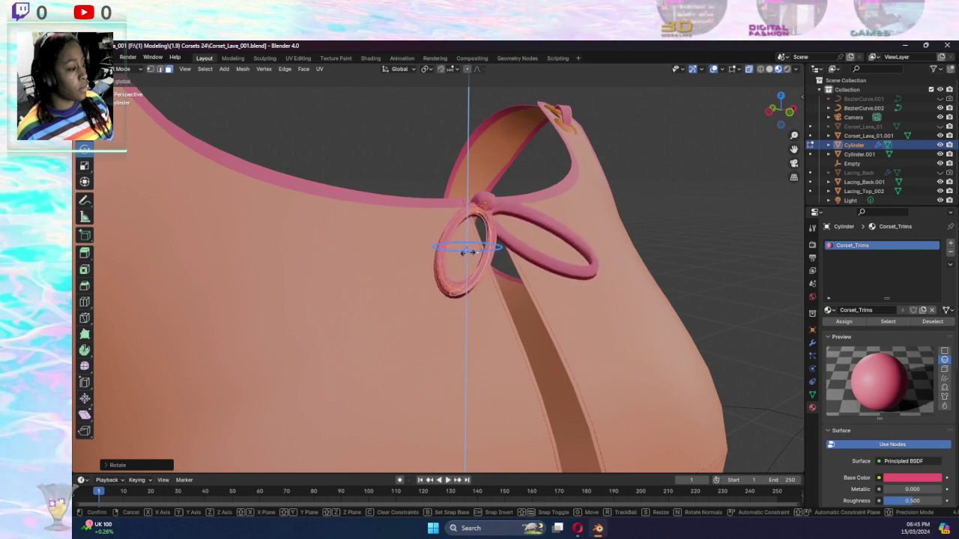
pyautogui.click(465, 253)
pyautogui.moveTo(465, 253); pyautogui.dragTo(552, 252, button='middle')
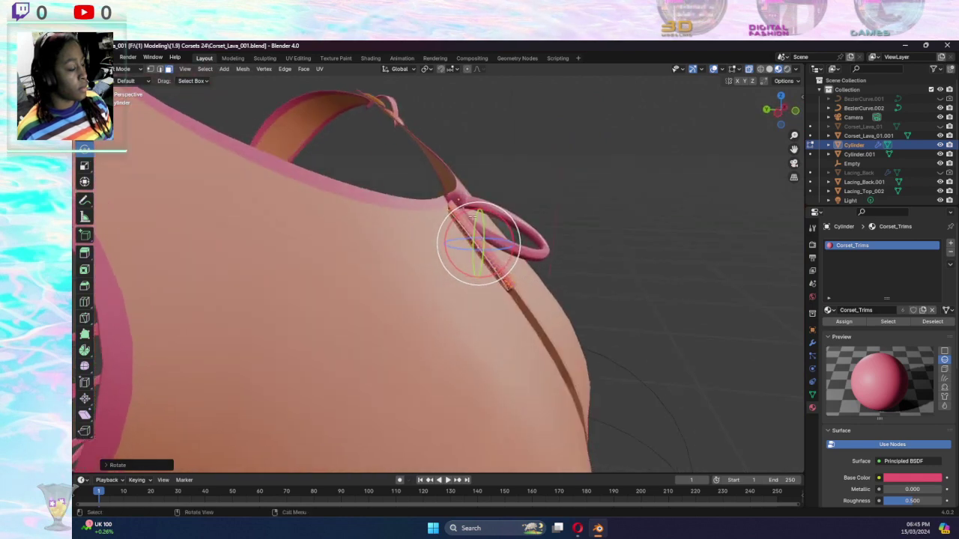
pyautogui.moveTo(497, 216)
pyautogui.mouseDown()
pyautogui.moveTo(503, 227)
pyautogui.moveTo(490, 248)
pyautogui.moveTo(489, 206)
pyautogui.mouseUp()
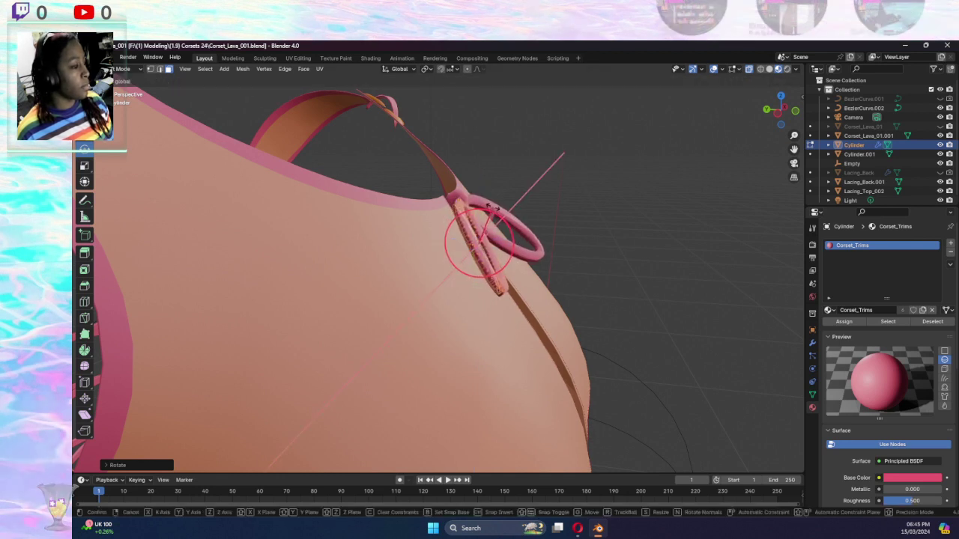
pyautogui.moveTo(486, 202)
pyautogui.mouseDown(button='middle')
pyautogui.moveTo(420, 221)
pyautogui.moveTo(431, 244)
pyautogui.mouseUp(button='middle')
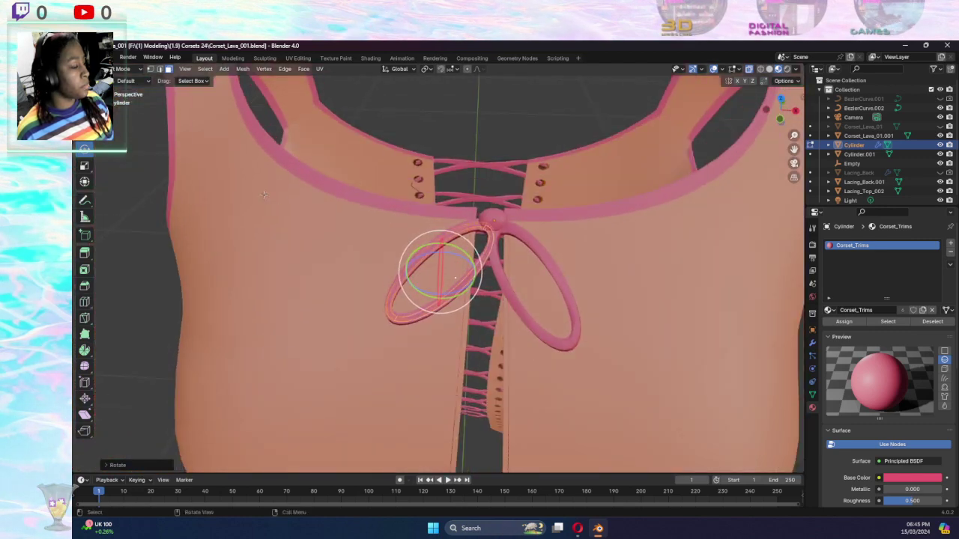
# Move the left bow loop up and slightly outward toward the knot
pyautogui.hotkey('shift', 'space')
pyautogui.press('g')
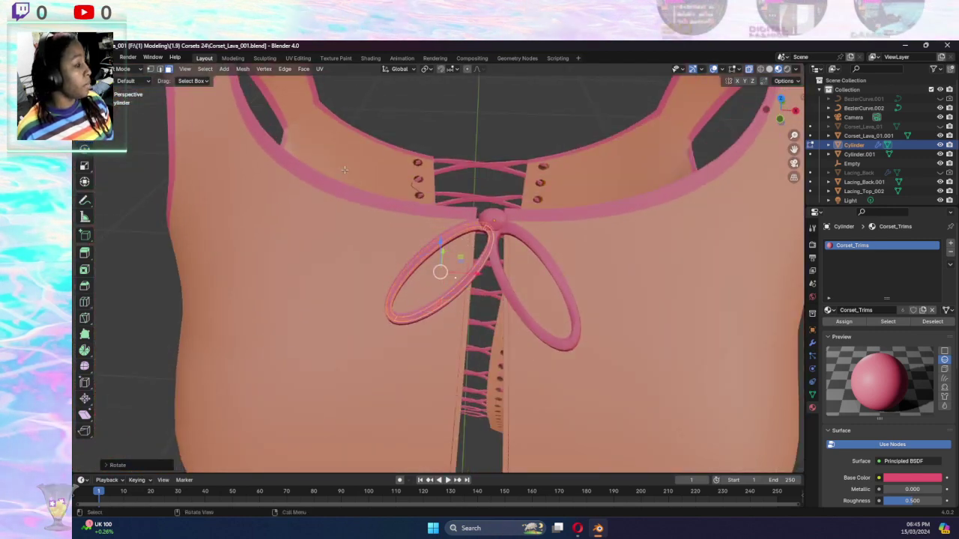
pyautogui.moveTo(443, 241); pyautogui.dragTo(464, 251)
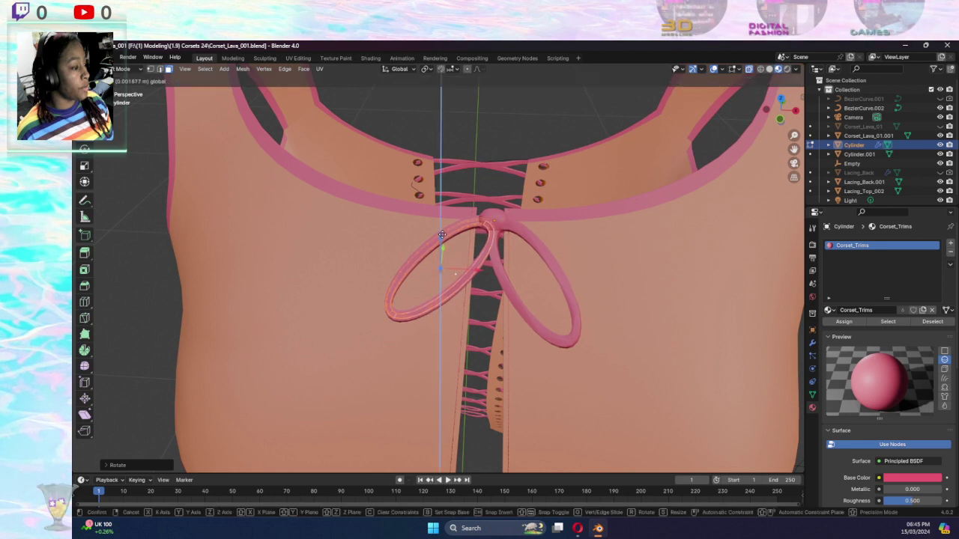
pyautogui.moveTo(482, 268); pyautogui.dragTo(478, 265)
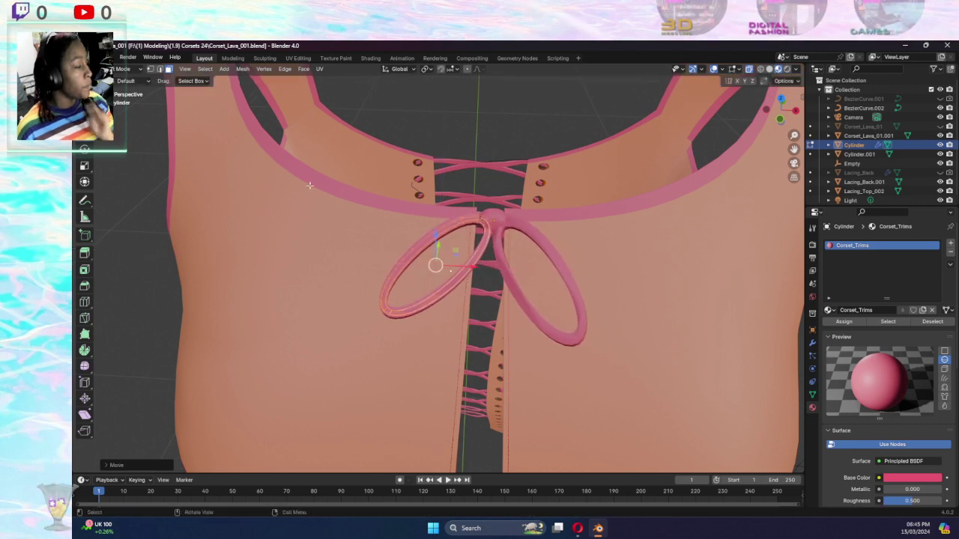
pyautogui.click(120, 69)
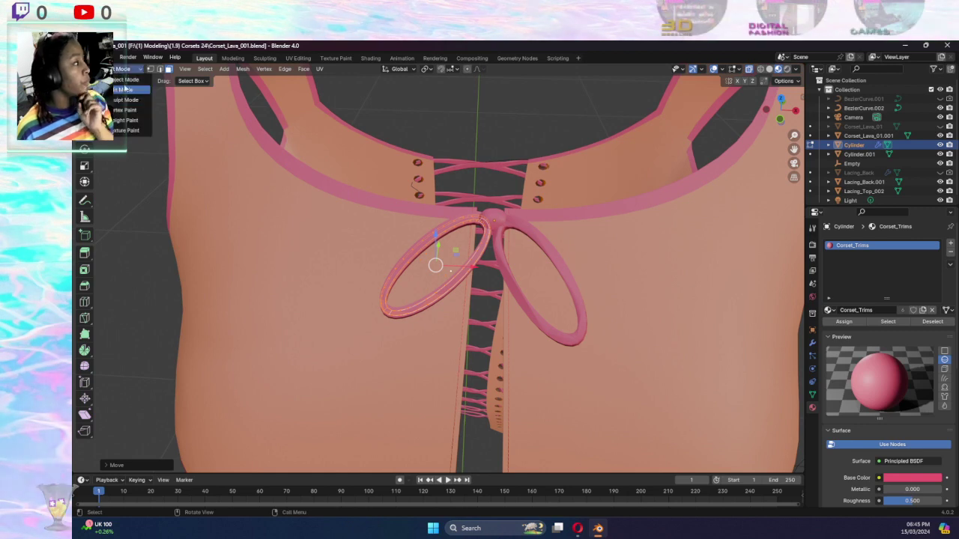
# Back in Object Mode, tilt and turn the whole bow to rest against the corset front
pyautogui.click(124, 79)
pyautogui.moveTo(393, 236); pyautogui.dragTo(525, 217, button='middle')
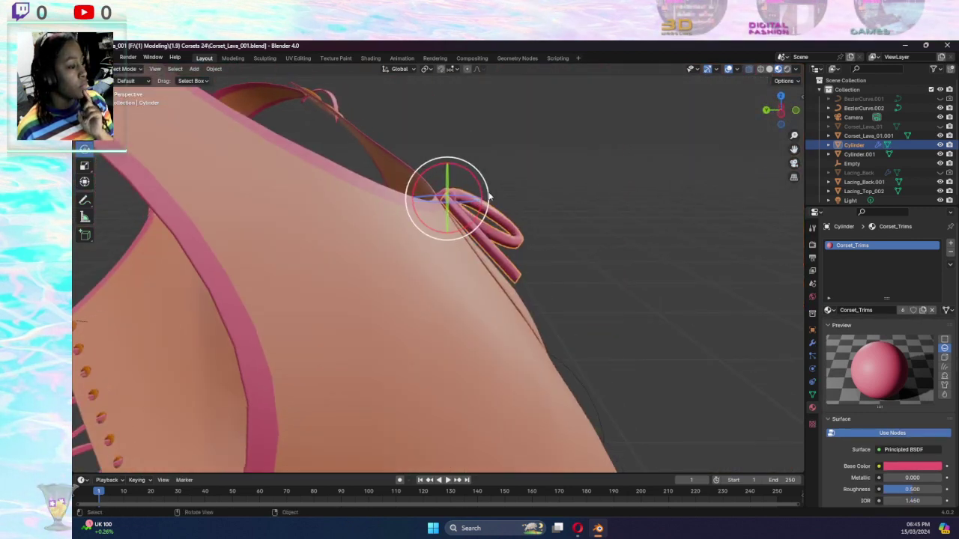
pyautogui.moveTo(481, 193)
pyautogui.mouseDown()
pyautogui.moveTo(473, 188)
pyautogui.moveTo(474, 198)
pyautogui.moveTo(523, 201)
pyautogui.mouseUp()
pyautogui.moveTo(523, 201); pyautogui.dragTo(325, 199, button='middle')
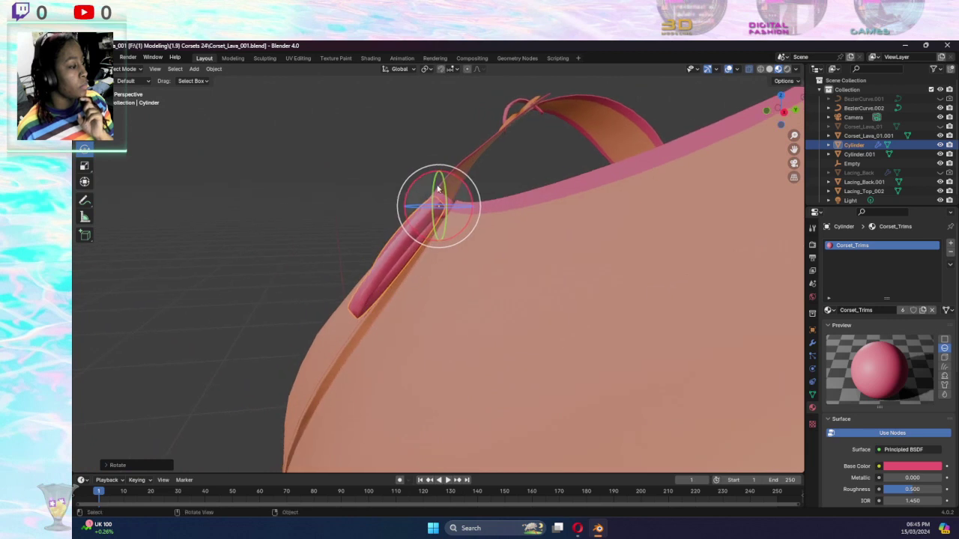
pyautogui.moveTo(432, 180)
pyautogui.mouseDown()
pyautogui.moveTo(333, 182)
pyautogui.moveTo(428, 215)
pyautogui.mouseUp()
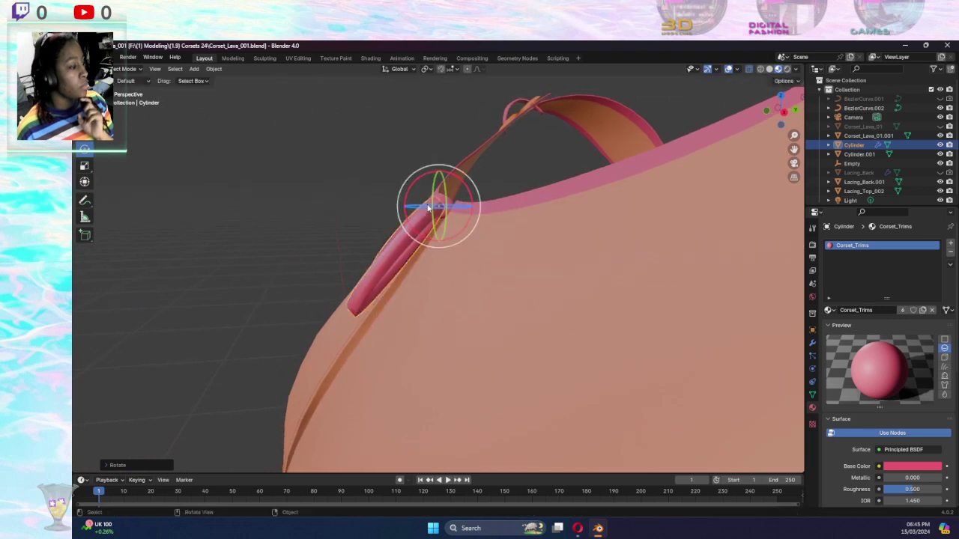
pyautogui.moveTo(428, 214); pyautogui.dragTo(456, 218, button='middle')
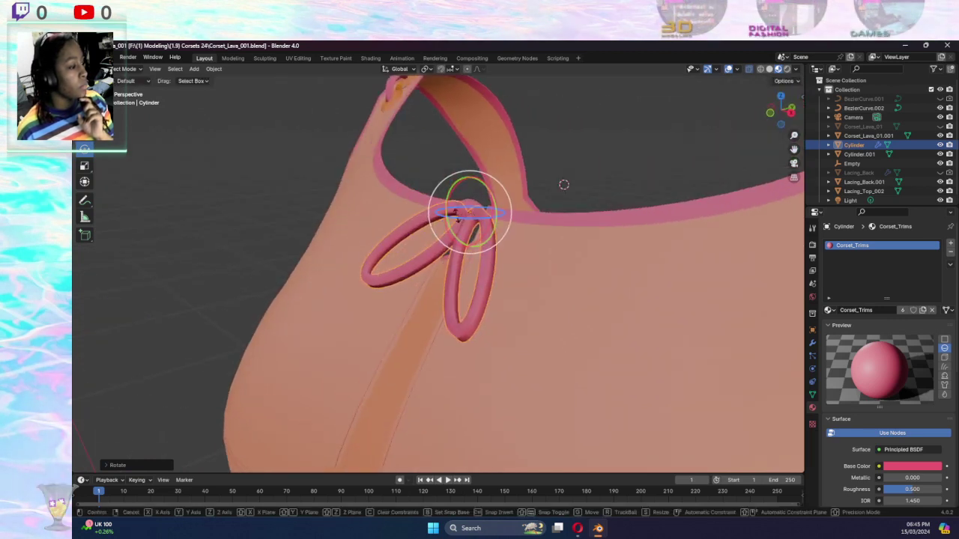
pyautogui.moveTo(456, 219); pyautogui.dragTo(457, 216)
pyautogui.click(457, 216)
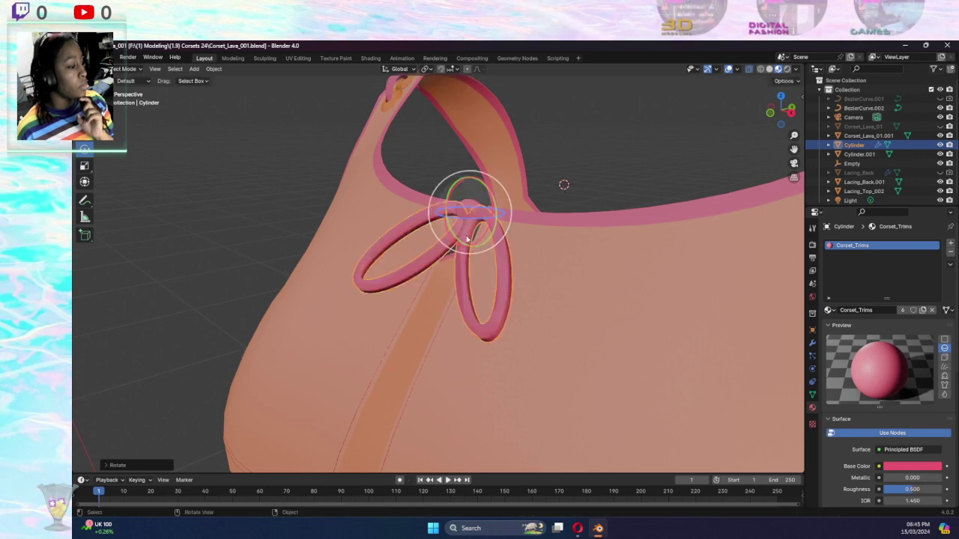
pyautogui.moveTo(458, 216)
pyautogui.mouseDown(button='middle')
pyautogui.moveTo(431, 218)
pyautogui.moveTo(426, 234)
pyautogui.mouseUp(button='middle')
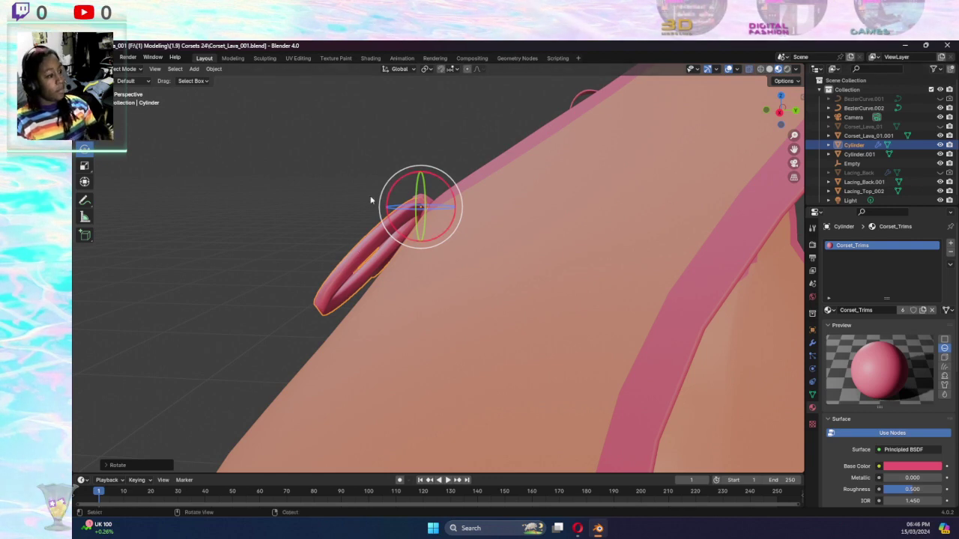
pyautogui.moveTo(371, 200)
pyautogui.mouseDown(button='middle')
pyautogui.moveTo(460, 211)
pyautogui.moveTo(440, 210)
pyautogui.mouseUp(button='middle')
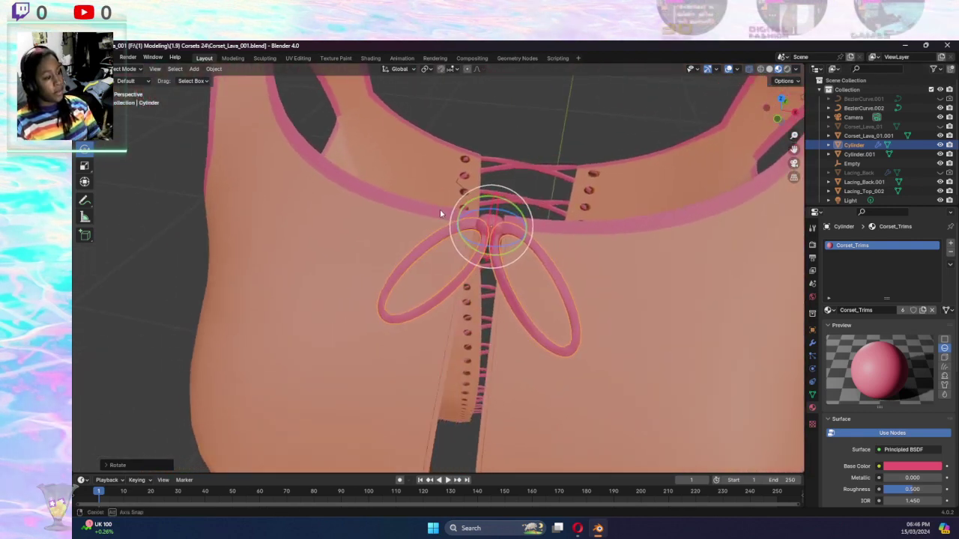
# Apply Shade Smooth to the bow, then deselect it to check the shading
pyautogui.click(552, 110)
pyautogui.moveTo(522, 144)
pyautogui.mouseDown(button='middle')
pyautogui.moveTo(583, 105)
pyautogui.moveTo(559, 117)
pyautogui.mouseUp(button='middle')
pyautogui.click(551, 231)
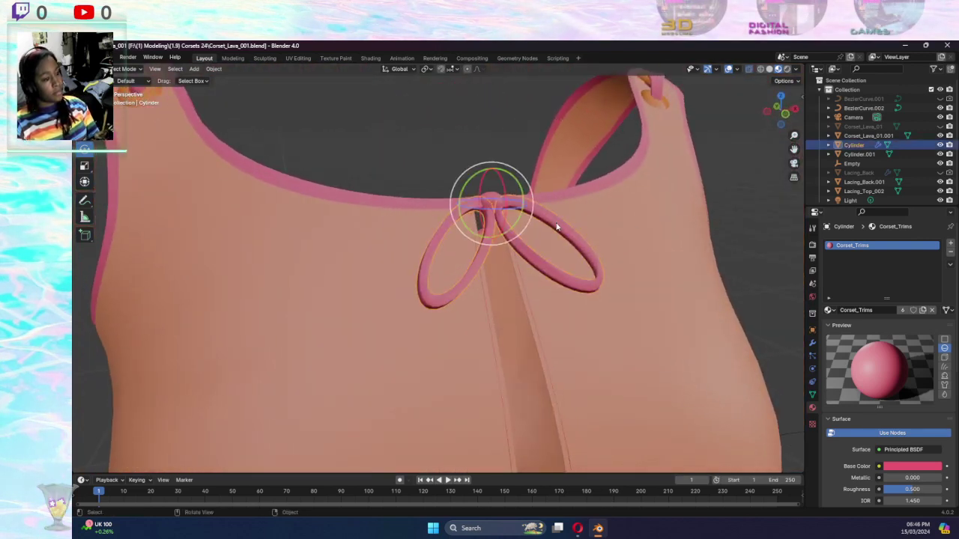
pyautogui.rightClick(558, 225)
pyautogui.click(527, 227)
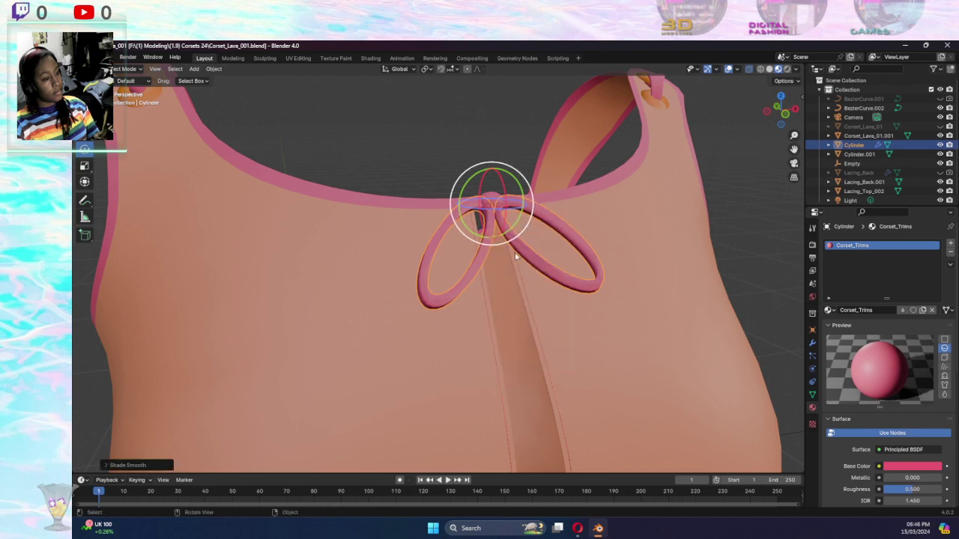
pyautogui.click(413, 133)
# Raise the bow's Solidify thickness to 0.08 m
pyautogui.moveTo(511, 196)
pyautogui.mouseDown(button='middle')
pyautogui.moveTo(523, 178)
pyautogui.moveTo(800, 294)
pyautogui.mouseUp(button='middle')
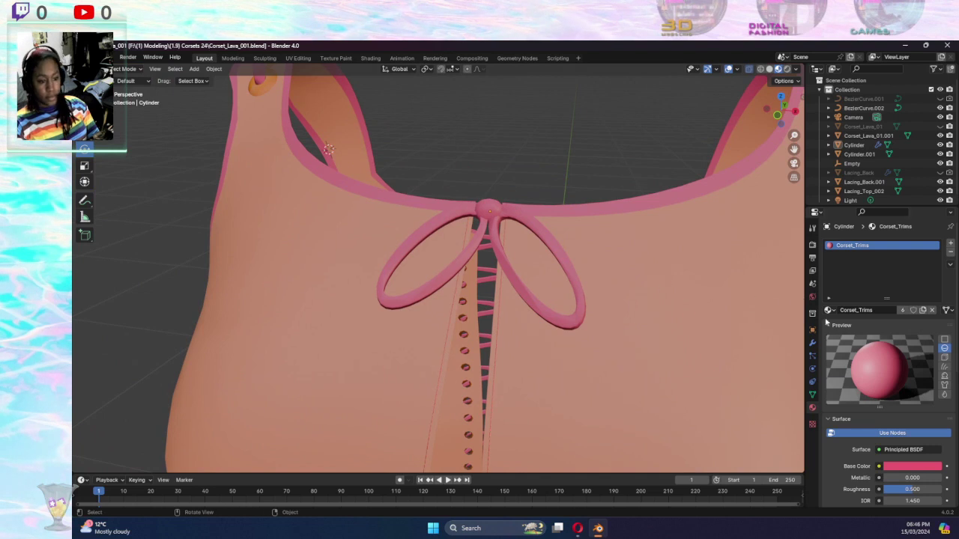
pyautogui.click(812, 343)
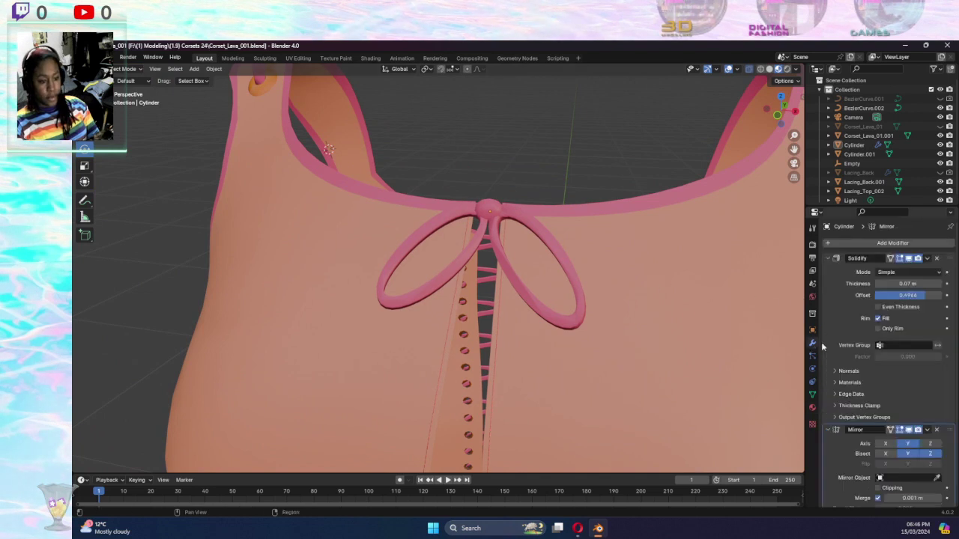
pyautogui.click(939, 283)
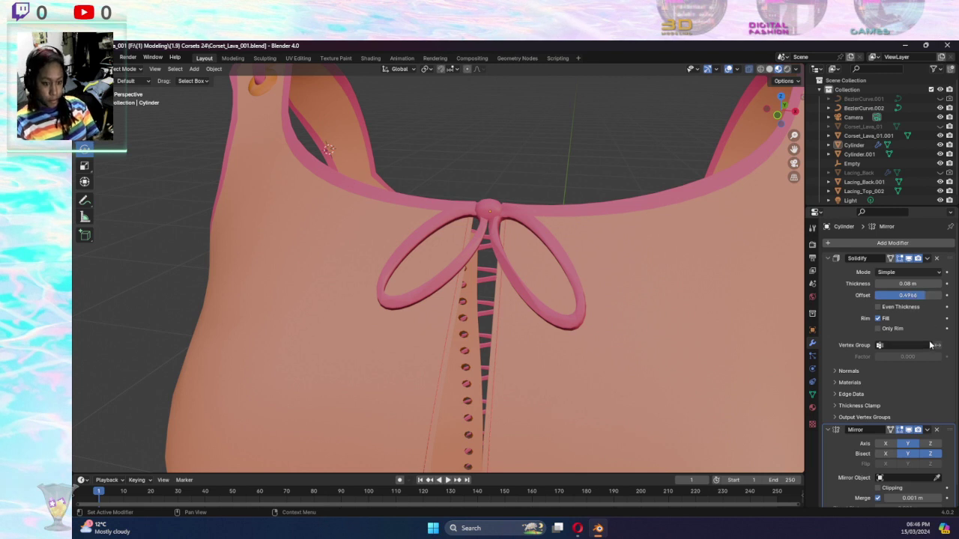
# Apply the Mirror modifier and set the Solidify offset to -0.0068
pyautogui.click(927, 430)
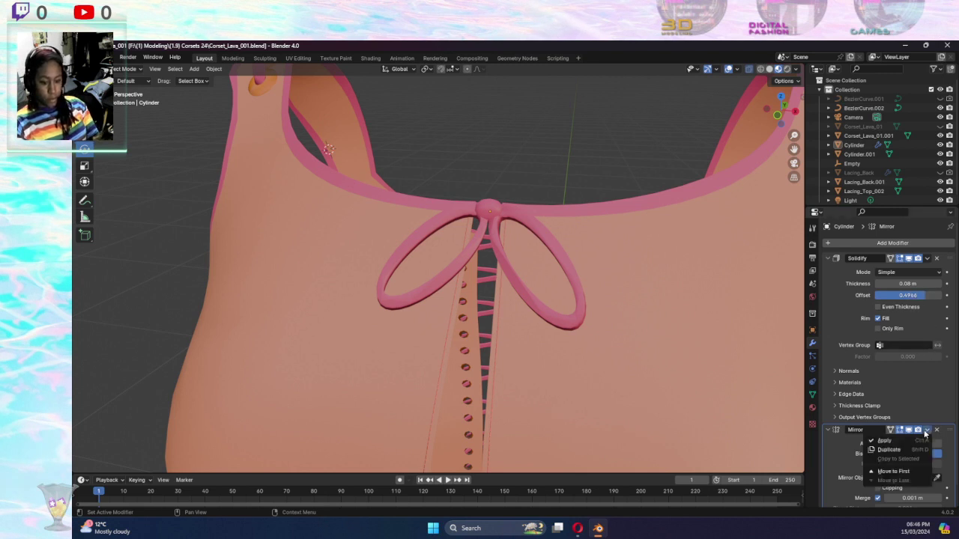
pyautogui.click(886, 442)
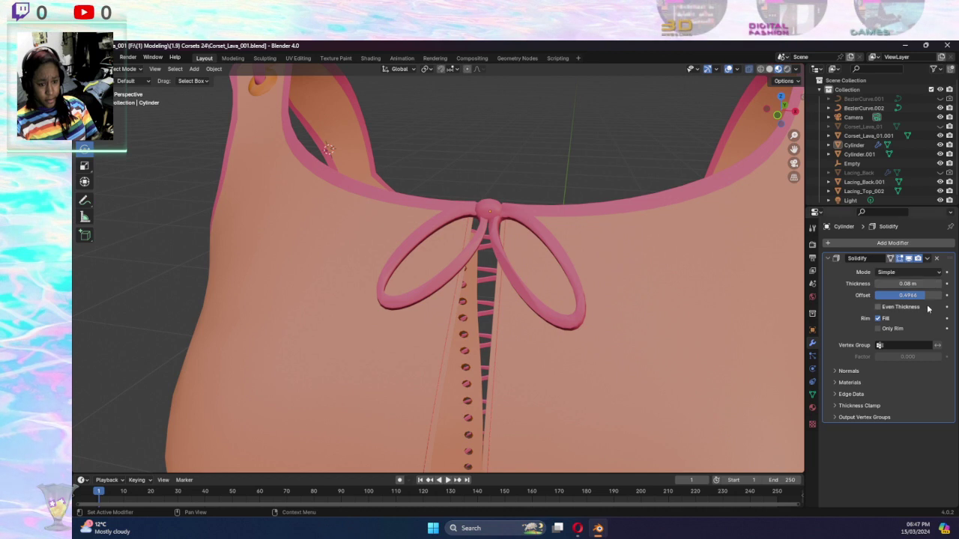
pyautogui.moveTo(925, 295); pyautogui.dragTo(907, 295)
pyautogui.moveTo(599, 349)
pyautogui.mouseDown(button='middle')
pyautogui.moveTo(511, 341)
pyautogui.moveTo(535, 327)
pyautogui.moveTo(705, 341)
pyautogui.moveTo(634, 350)
pyautogui.moveTo(533, 342)
pyautogui.mouseUp(button='middle')
# Scale the bow down overall, then narrow its loops along X
pyautogui.click(440, 257)
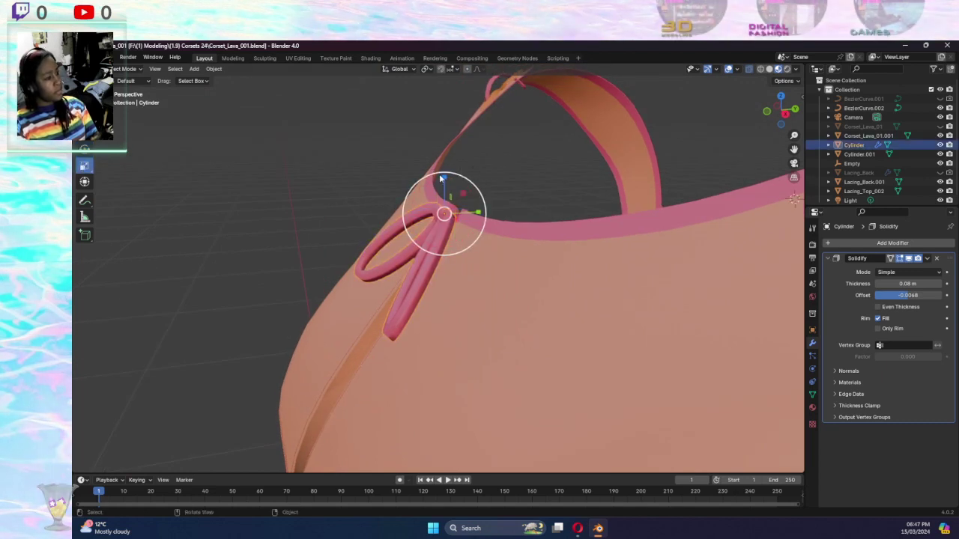
pyautogui.press('s')
pyautogui.click(451, 211)
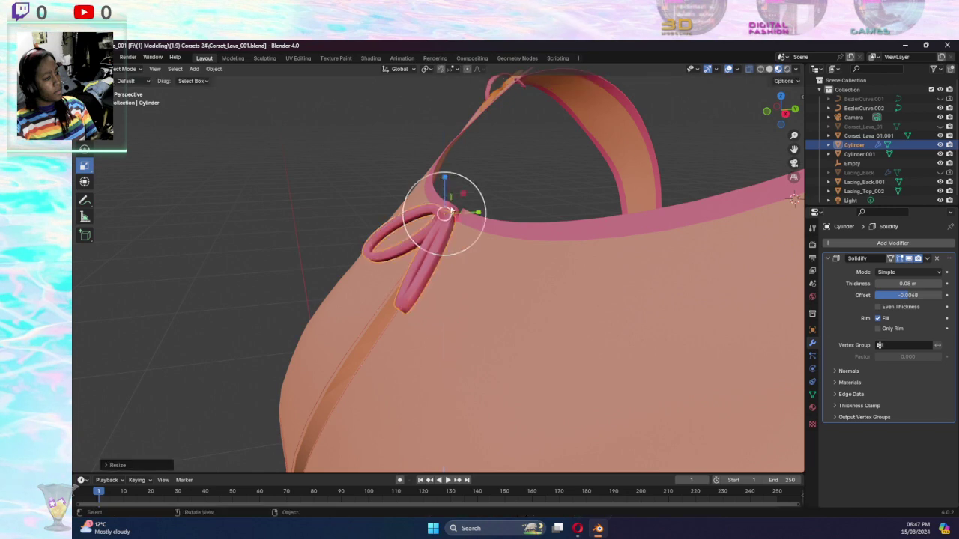
pyautogui.moveTo(468, 215); pyautogui.dragTo(541, 204, button='middle')
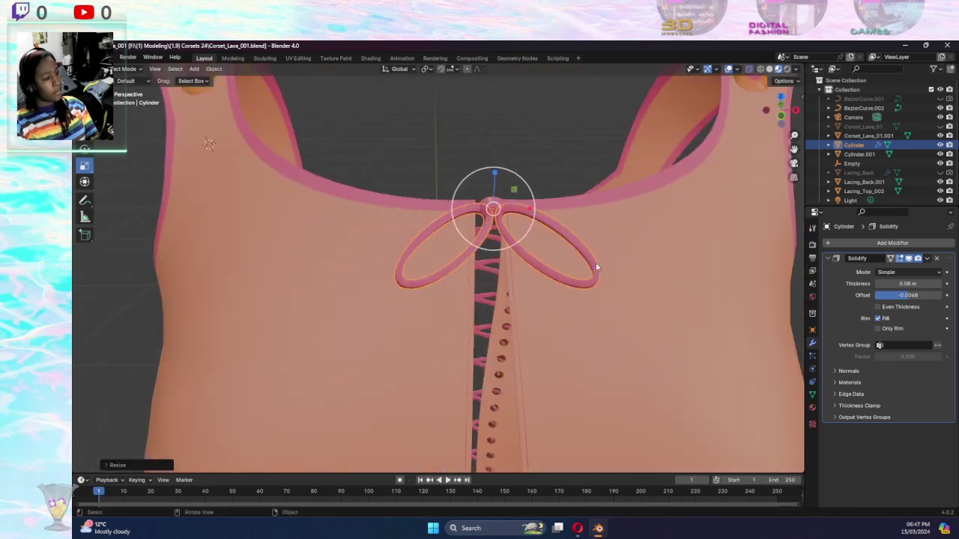
pyautogui.press('s')
pyautogui.press('x')
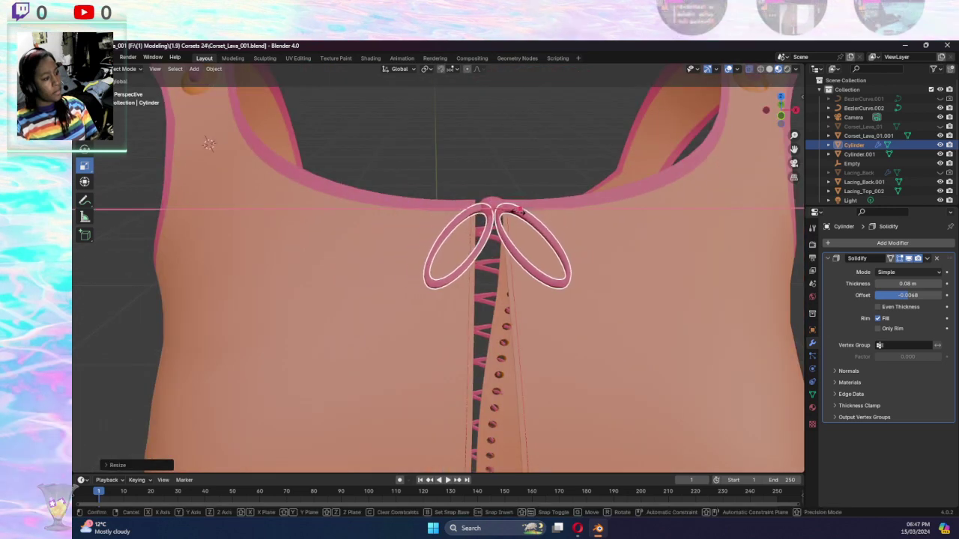
pyautogui.click(532, 227)
pyautogui.moveTo(532, 227); pyautogui.dragTo(417, 174, button='middle')
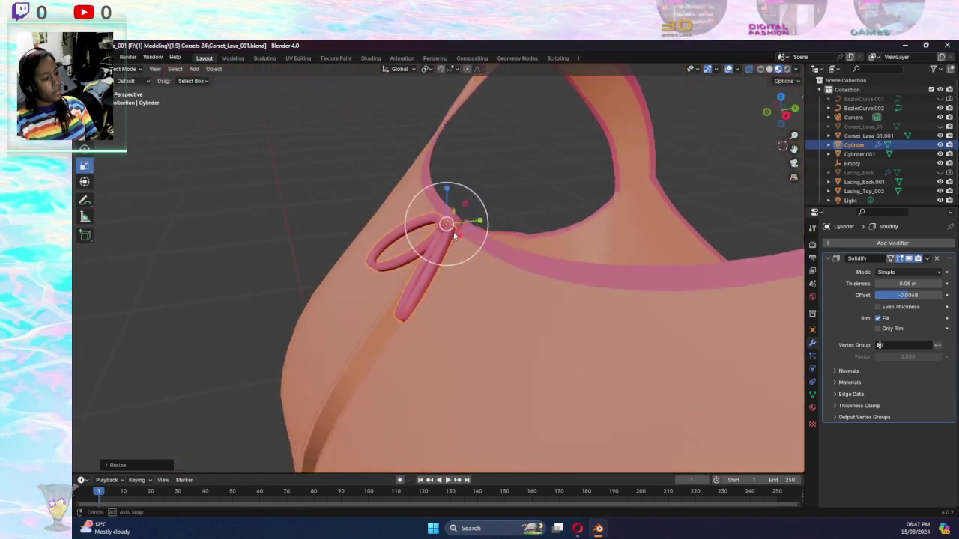
pyautogui.press('r')
pyautogui.press('z')
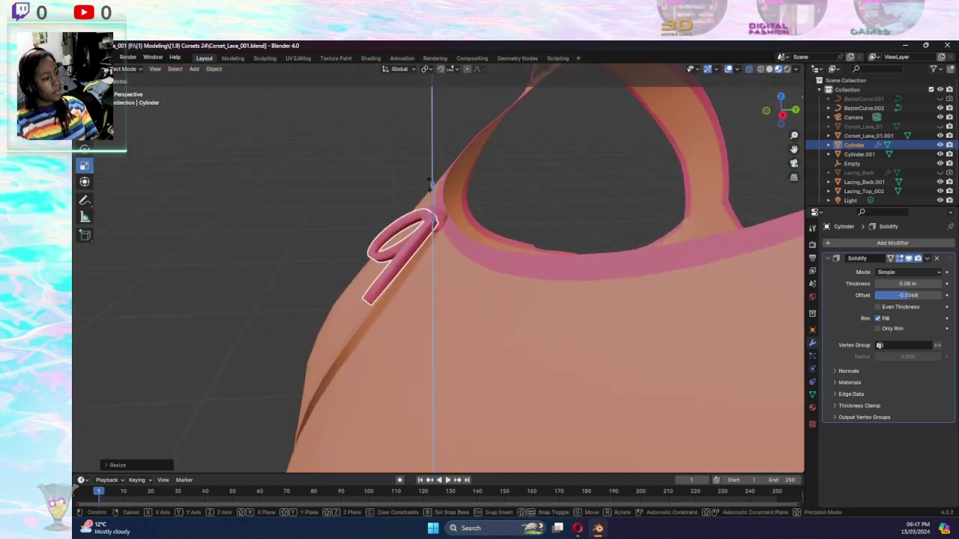
pyautogui.press('Escape')
# Move the bow along Z and Y to centre it on the neckline
pyautogui.moveTo(440, 218)
pyautogui.mouseDown(button='middle')
pyautogui.moveTo(654, 200)
pyautogui.moveTo(474, 169)
pyautogui.moveTo(385, 206)
pyautogui.moveTo(490, 215)
pyautogui.moveTo(475, 197)
pyautogui.moveTo(442, 192)
pyautogui.moveTo(260, 180)
pyautogui.moveTo(252, 161)
pyautogui.moveTo(372, 147)
pyautogui.mouseUp(button='middle')
pyautogui.press('g')
pyautogui.press('z')
pyautogui.click(454, 174)
pyautogui.press('g')
pyautogui.press('y')
pyautogui.click(437, 185)
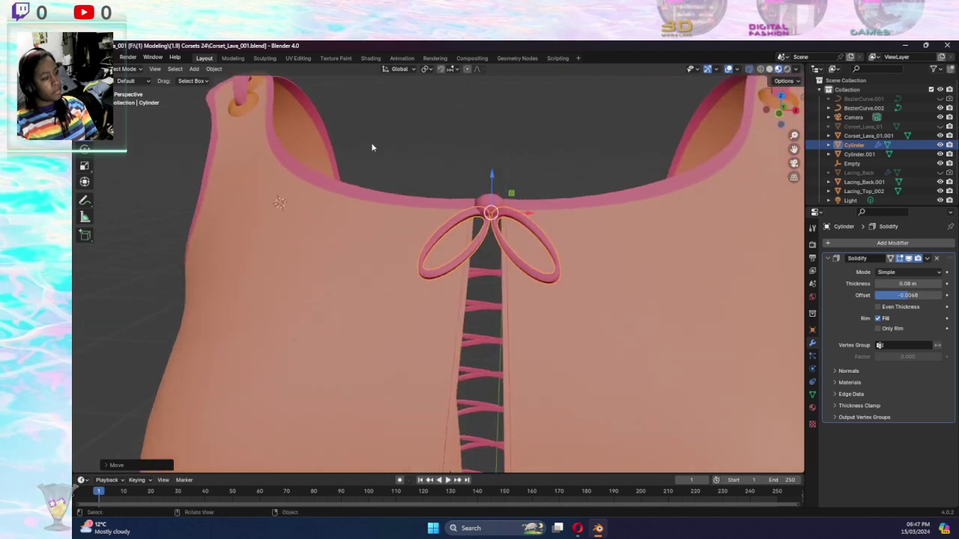
# Lower the bow along Z so its knot rests on the neckline trim above the lacing
pyautogui.click(781, 111)
pyautogui.scroll(3, 545, 201)
pyautogui.press('s')
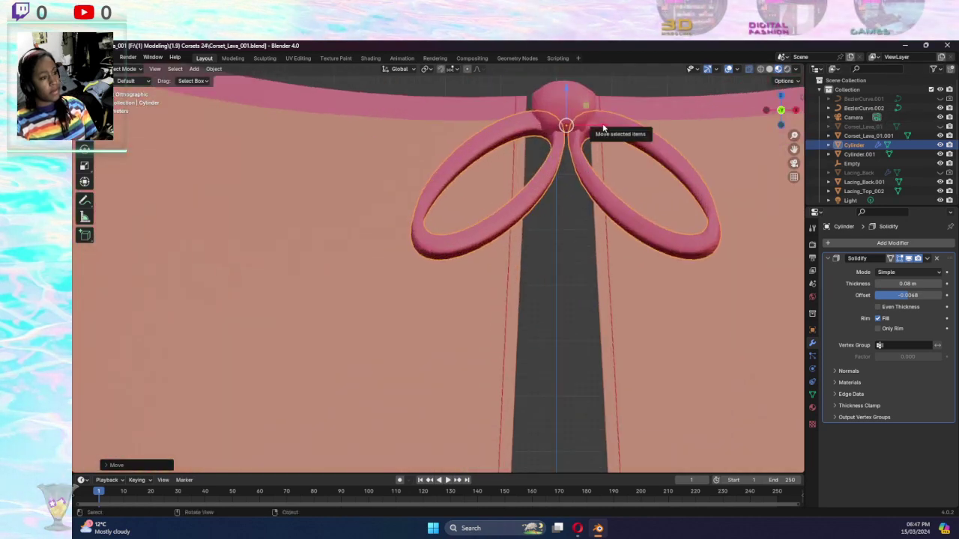
pyautogui.rightClick(572, 218)
pyautogui.moveTo(556, 198)
pyautogui.mouseDown(button='middle')
pyautogui.moveTo(604, 217)
pyautogui.moveTo(525, 124)
pyautogui.moveTo(641, 130)
pyautogui.mouseUp(button='middle')
pyautogui.press('KP_Decimal')
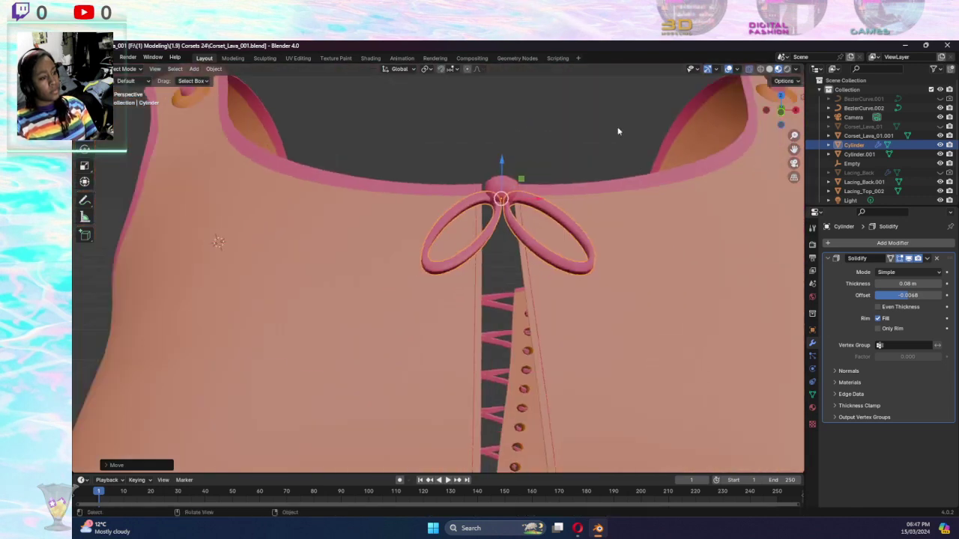
pyautogui.moveTo(501, 163); pyautogui.dragTo(500, 153)
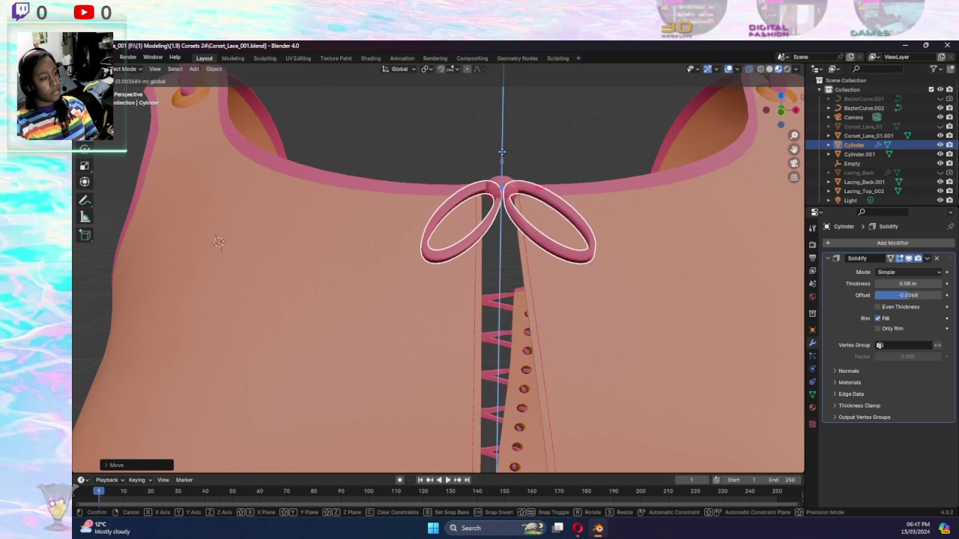
pyautogui.click(500, 161)
pyautogui.hotkey('alt', 'a')
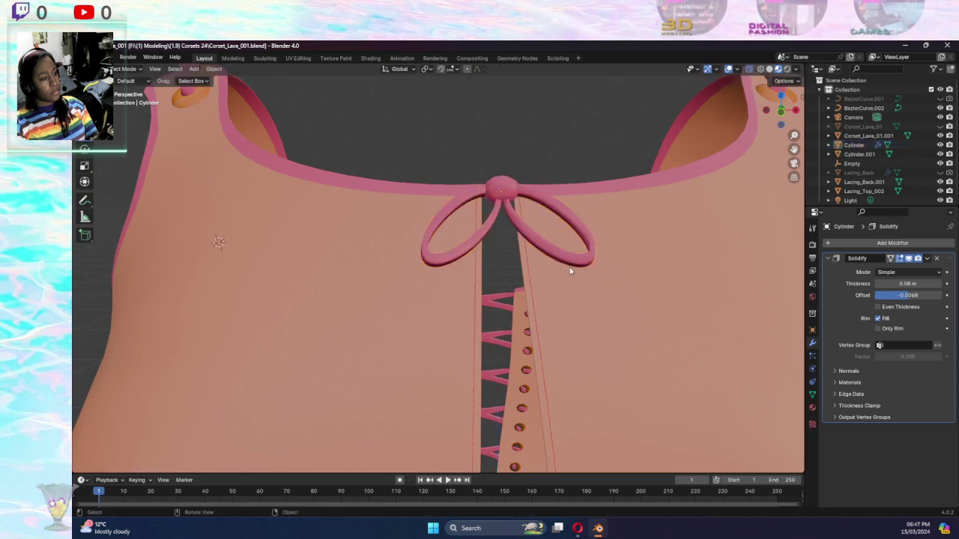
pyautogui.moveTo(573, 255)
pyautogui.mouseDown(button='middle')
pyautogui.moveTo(534, 288)
pyautogui.moveTo(487, 203)
pyautogui.mouseUp(button='middle')
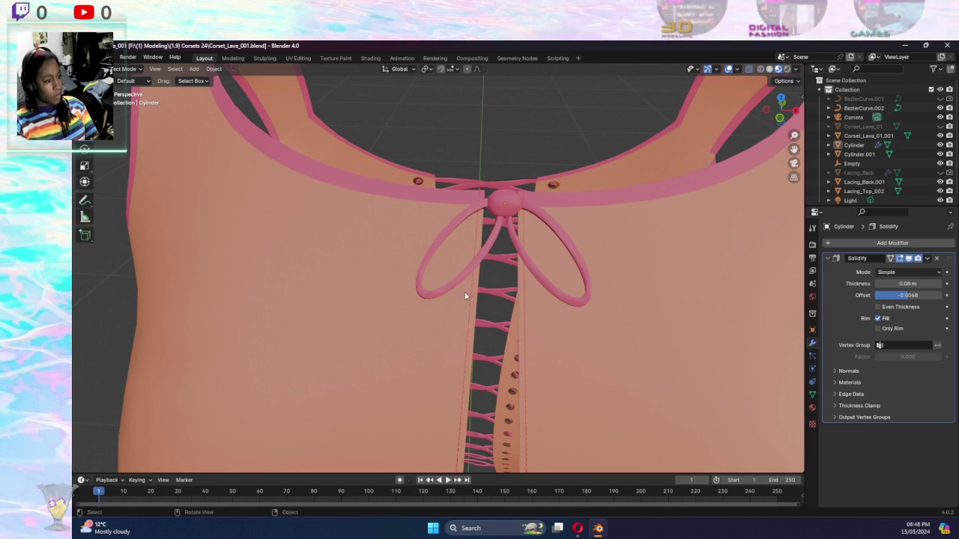
pyautogui.moveTo(465, 296)
pyautogui.mouseDown(button='middle')
pyautogui.moveTo(376, 266)
pyautogui.moveTo(525, 275)
pyautogui.moveTo(475, 256)
pyautogui.mouseUp(button='middle')
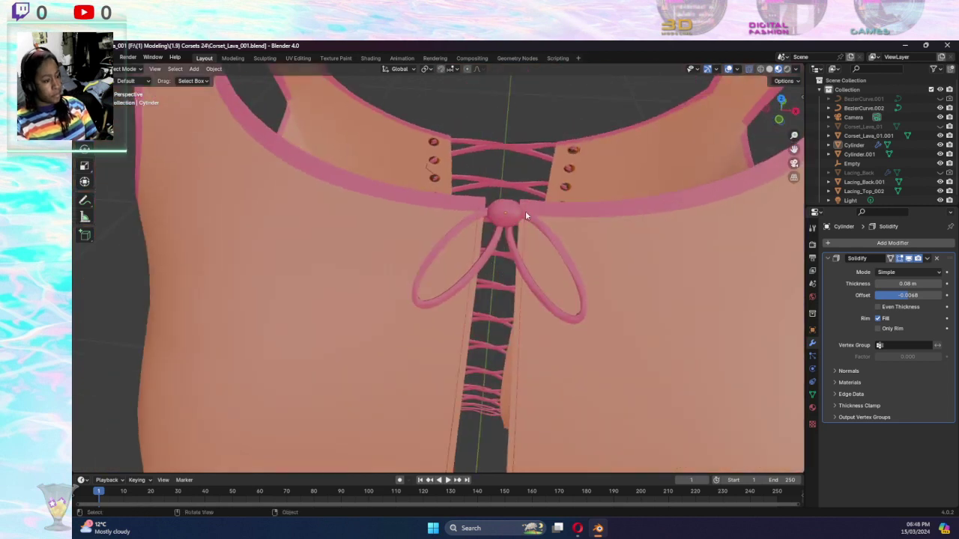
# Select the bow and scale it up slightly
pyautogui.click(510, 249)
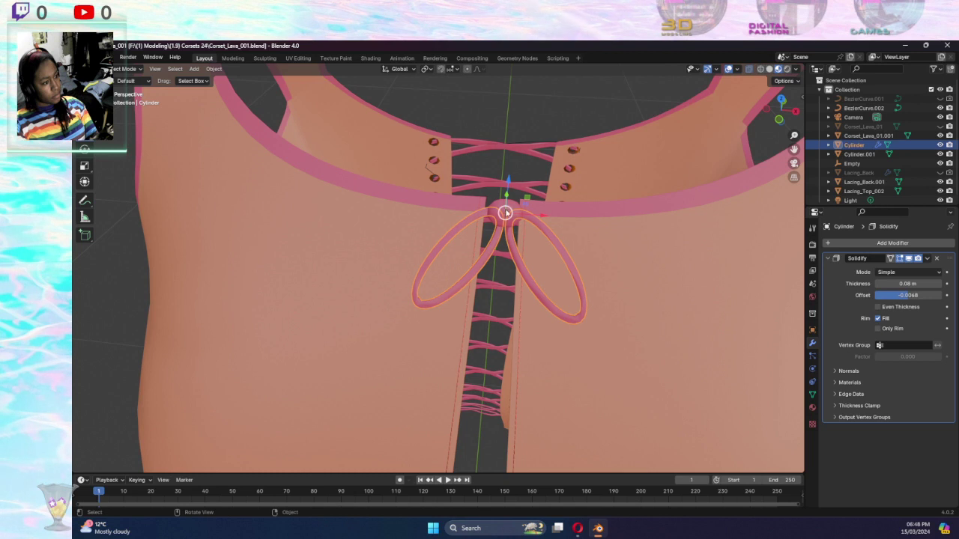
pyautogui.click(84, 166)
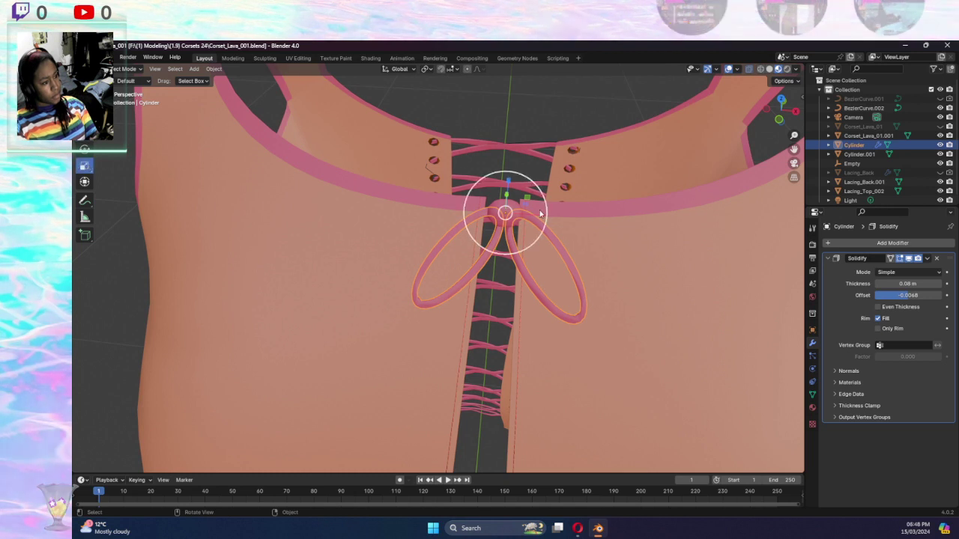
pyautogui.moveTo(541, 212); pyautogui.dragTo(544, 214)
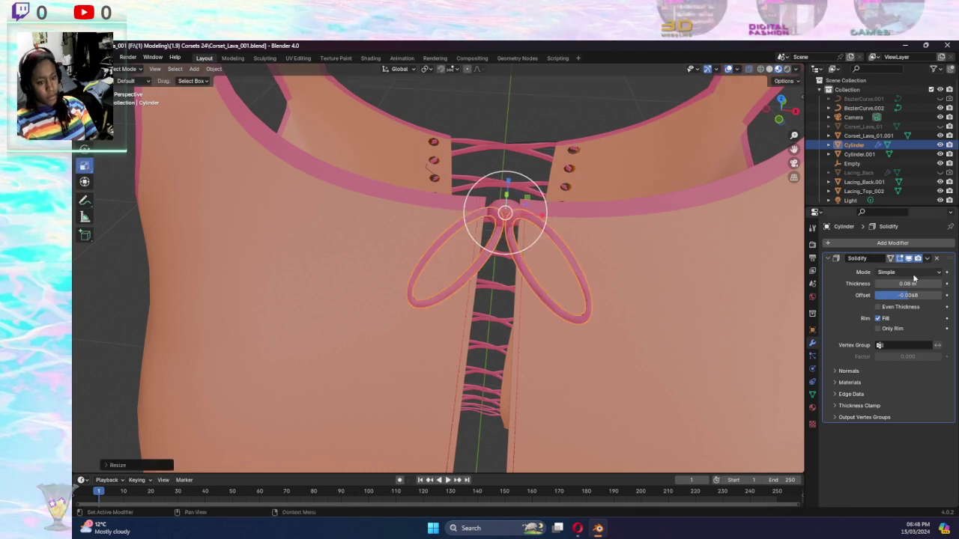
# Set the bow's Solidify offset to 1 and thickness to 0.06 m
pyautogui.moveTo(923, 300); pyautogui.dragTo(924, 300)
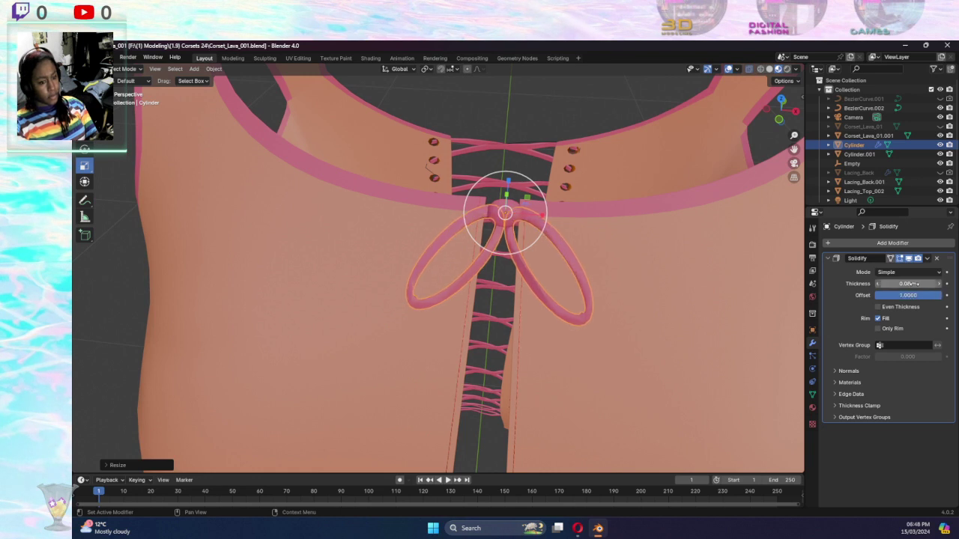
pyautogui.moveTo(907, 283)
pyautogui.mouseDown()
pyautogui.moveTo(926, 284)
pyautogui.moveTo(908, 283)
pyautogui.mouseUp()
pyautogui.moveTo(674, 317); pyautogui.dragTo(502, 321, button='middle')
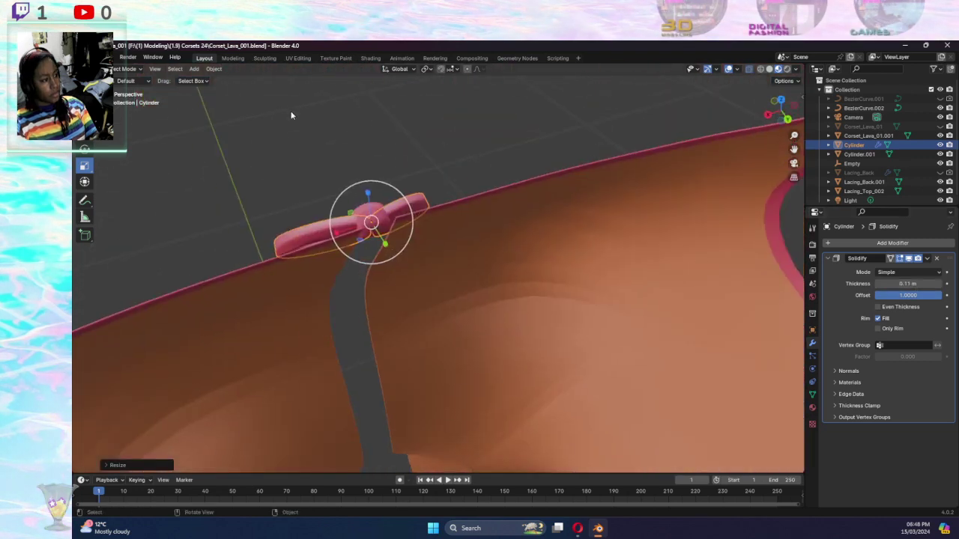
pyautogui.click(289, 111)
pyautogui.moveTo(289, 111)
pyautogui.mouseDown(button='middle')
pyautogui.moveTo(539, 125)
pyautogui.moveTo(574, 143)
pyautogui.moveTo(600, 127)
pyautogui.mouseUp(button='middle')
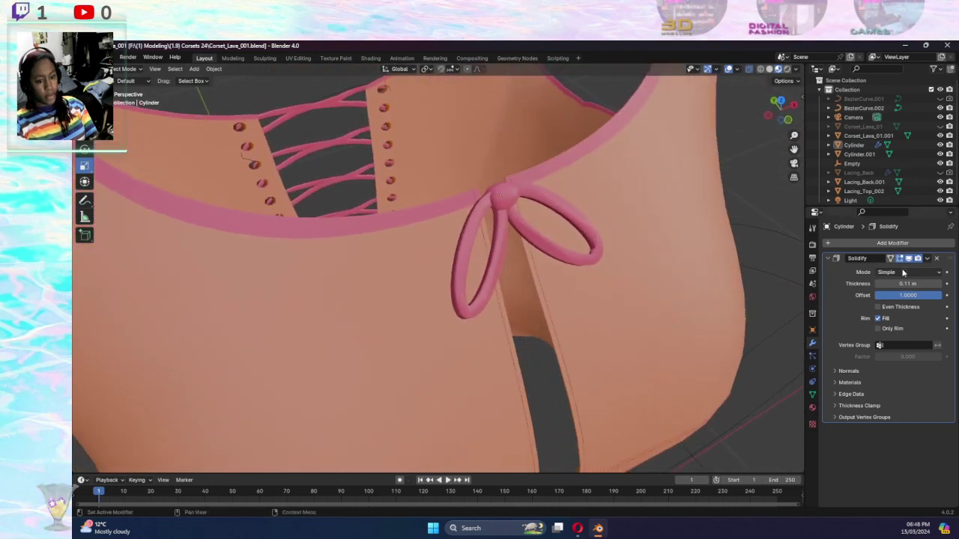
pyautogui.moveTo(908, 283)
pyautogui.mouseDown()
pyautogui.moveTo(872, 283)
pyautogui.moveTo(915, 283)
pyautogui.moveTo(906, 280)
pyautogui.mouseUp()
# Frame the whole corset in the viewport and save Corset_Lava_001.blend with Ctrl+S
pyautogui.click(535, 398)
pyautogui.moveTo(535, 398)
pyautogui.mouseDown(button='middle')
pyautogui.moveTo(581, 376)
pyautogui.moveTo(481, 375)
pyautogui.mouseUp(button='middle')
pyautogui.scroll(3, 491, 358)
pyautogui.scroll(-4, 496, 352)
pyautogui.scroll(-2, 522, 333)
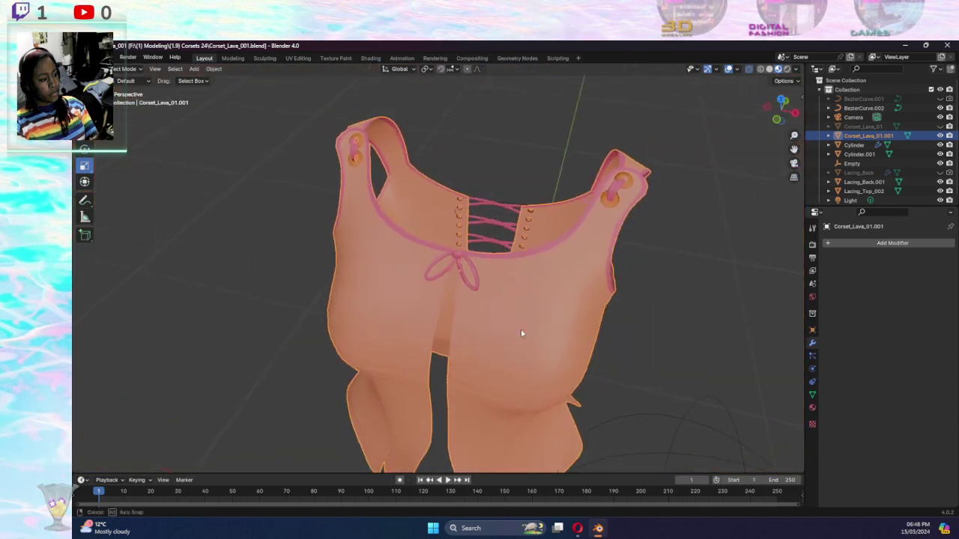
pyautogui.moveTo(522, 333); pyautogui.dragTo(702, 267, button='middle')
pyautogui.click(702, 267)
pyautogui.scroll(-2, 638, 295)
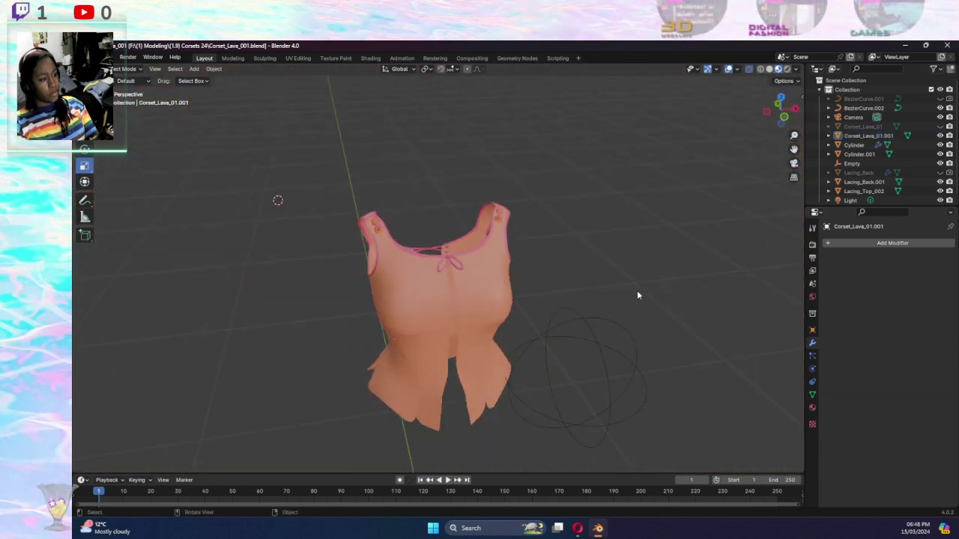
pyautogui.moveTo(585, 252); pyautogui.dragTo(586, 237, button='middle')
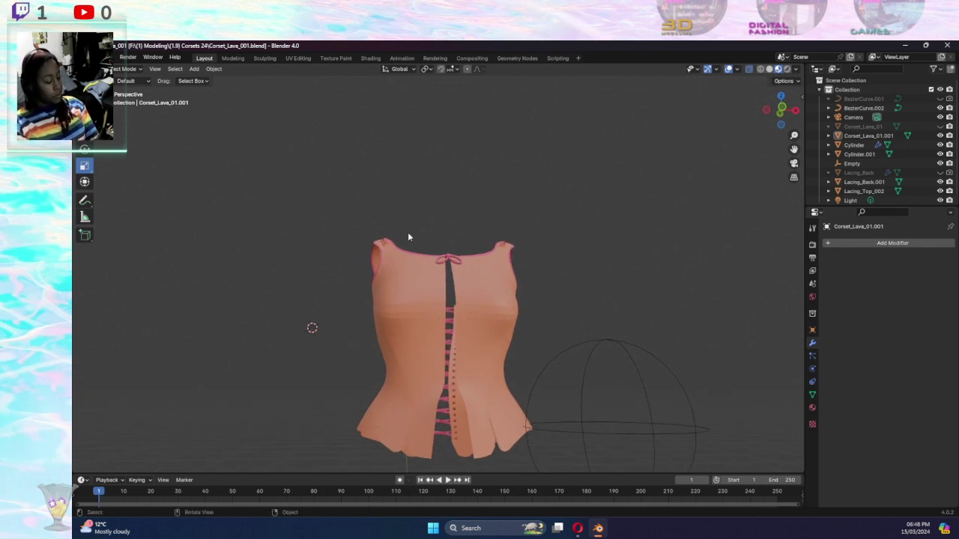
pyautogui.press('ctrl')
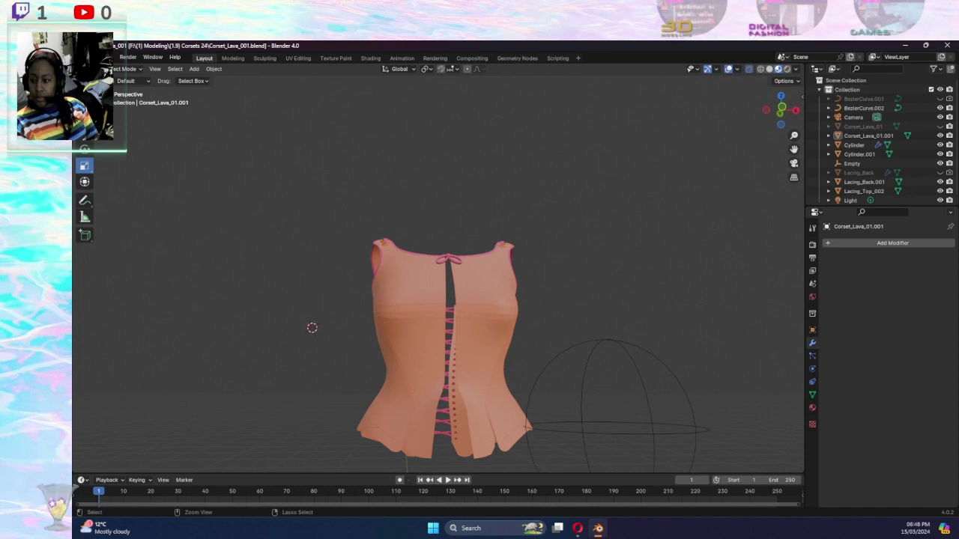
pyautogui.hotkey('ctrl', 's')
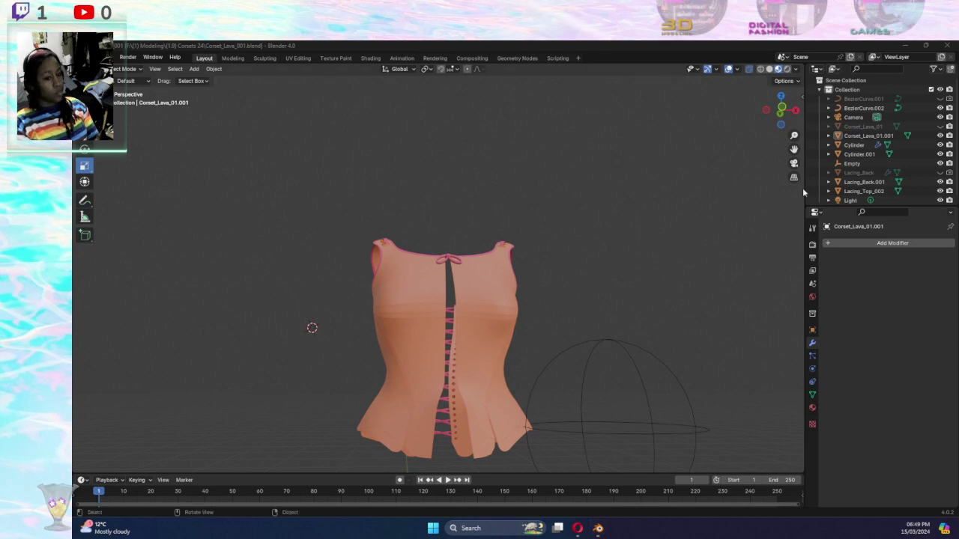
# Select the corset, show its Material Properties, then switch workspaces until Shading is active
pyautogui.click(474, 287)
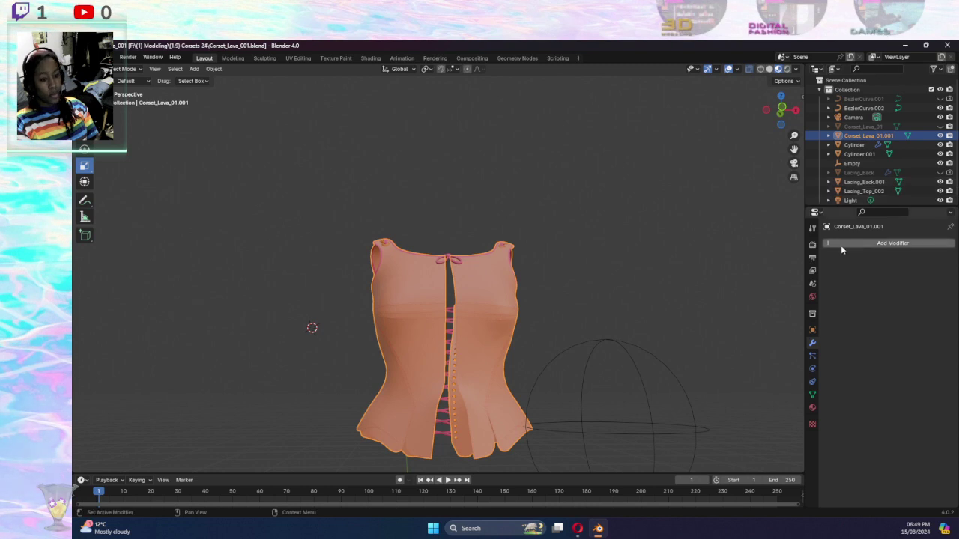
pyautogui.click(813, 408)
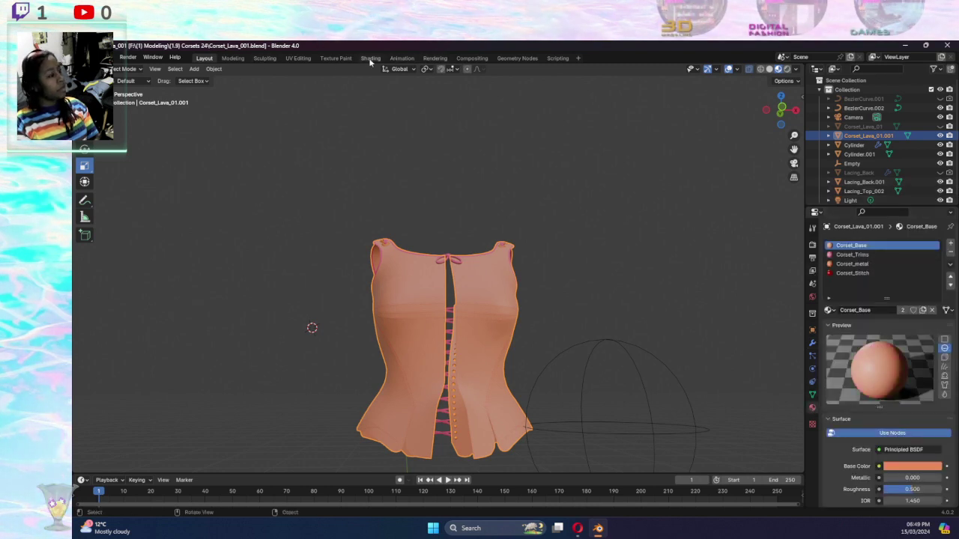
pyautogui.click(472, 58)
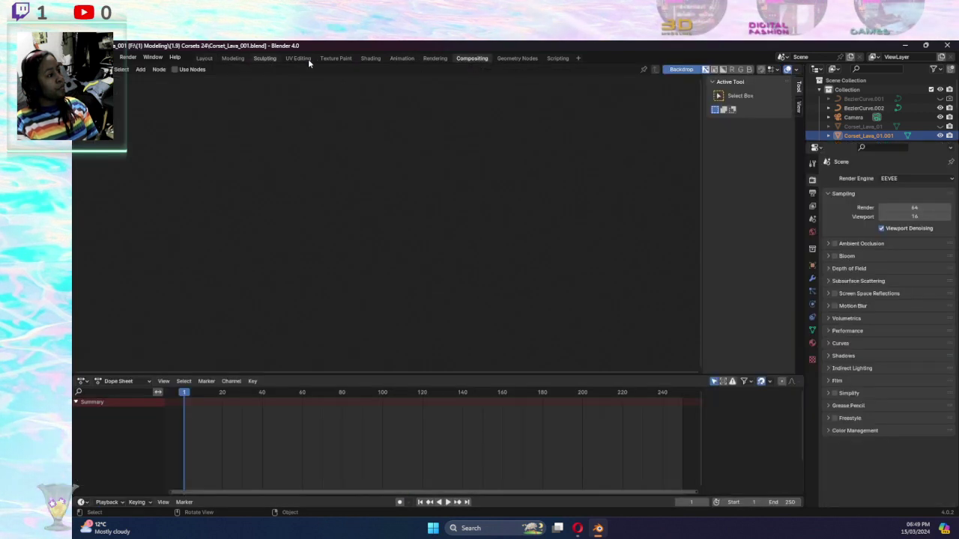
pyautogui.click(264, 58)
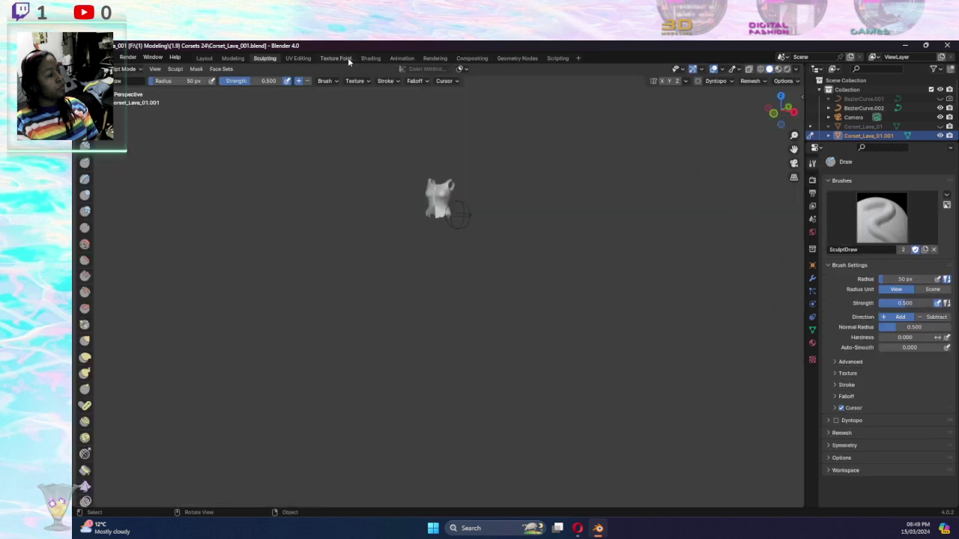
pyautogui.click(346, 58)
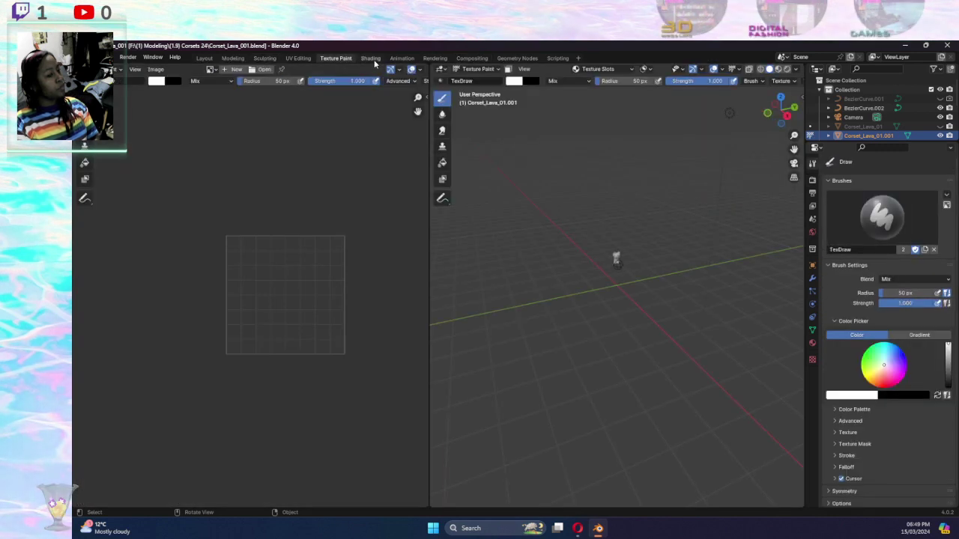
pyautogui.click(370, 58)
# Frame and deselect the Corset_Base nodes, then bring up the Shift+A Add menu
pyautogui.press('Home')
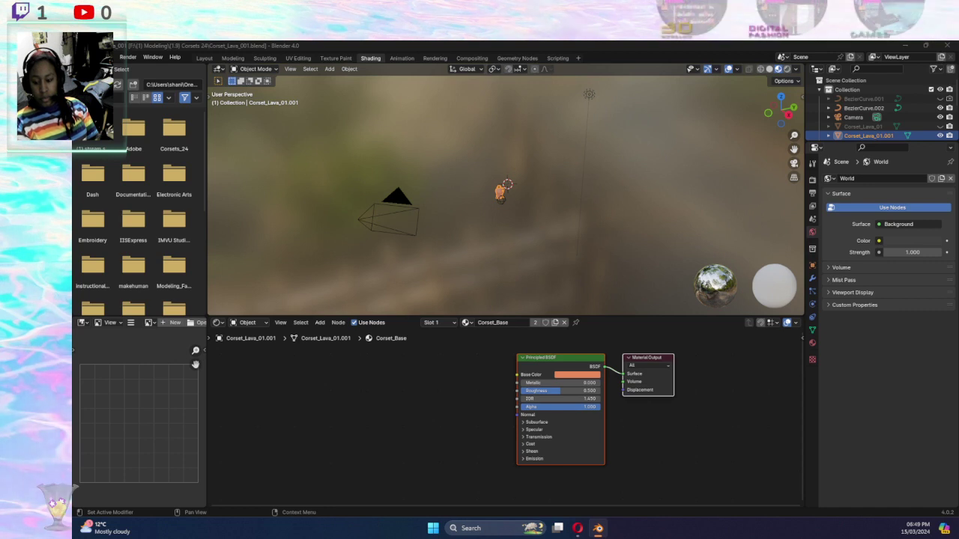
pyautogui.click(452, 369)
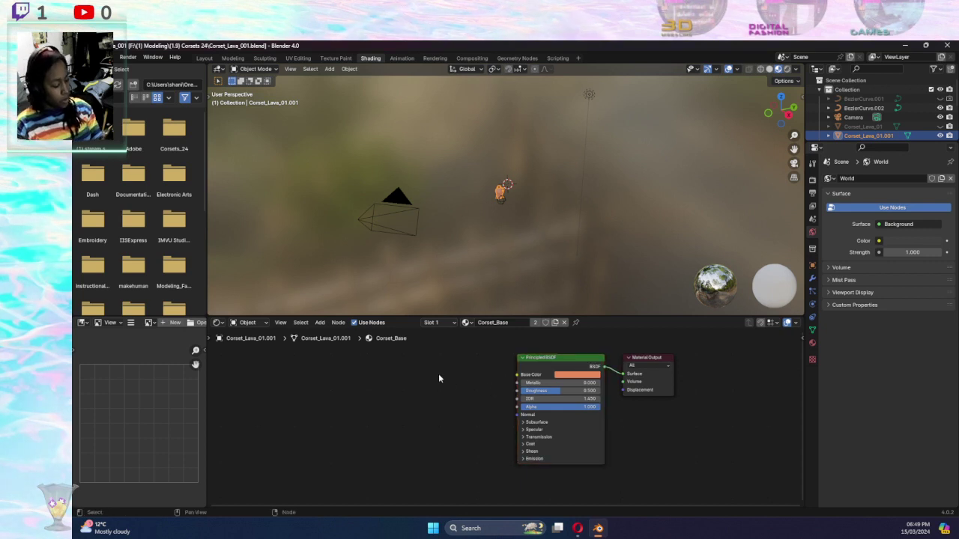
pyautogui.press('ctrl')
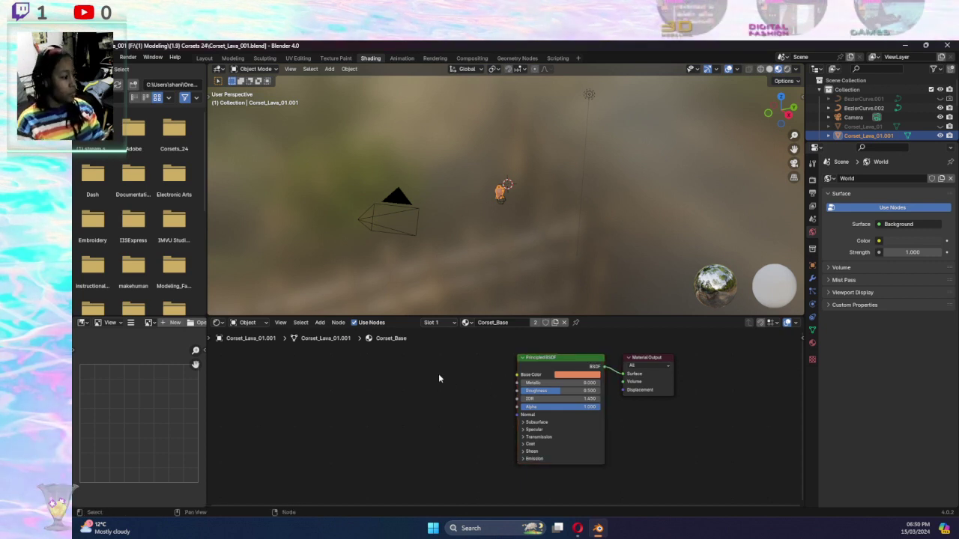
pyautogui.rightClick(438, 373)
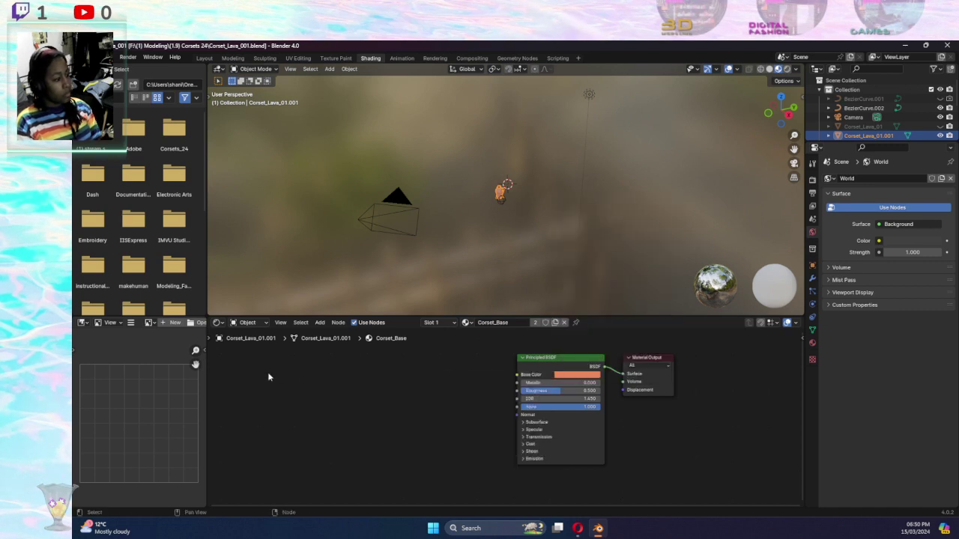
pyautogui.click(319, 325)
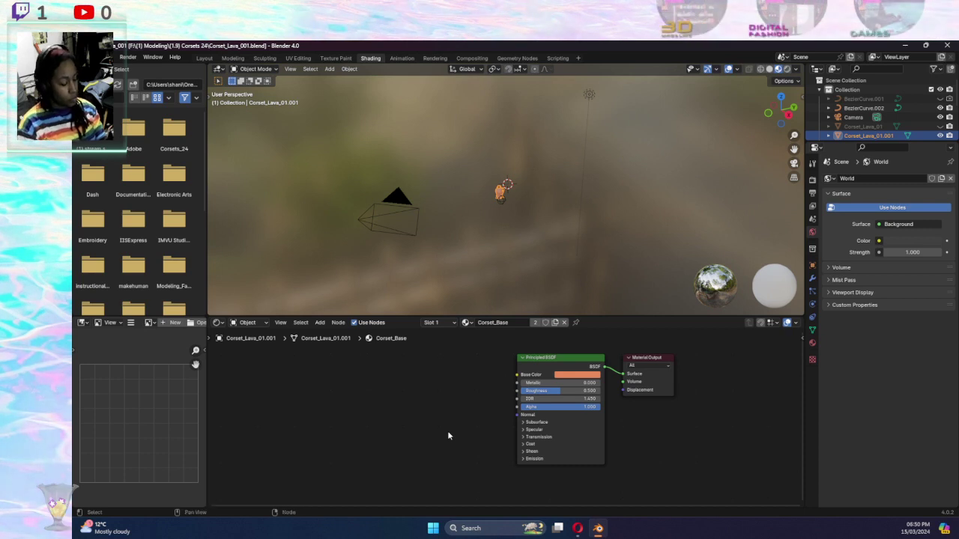
pyautogui.hotkey('shift', 'a')
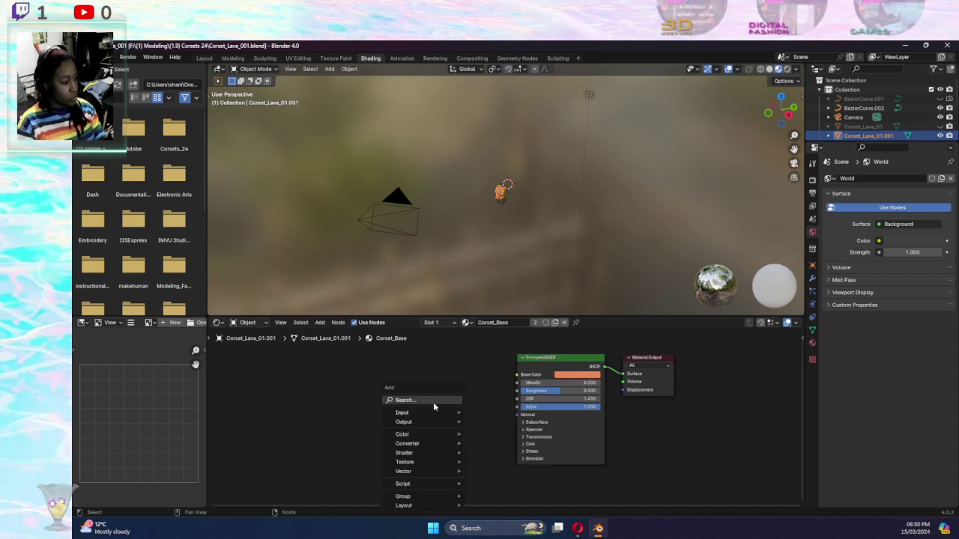
# Add a Mix node by searching 'mix', then delete it as the wrong float type
pyautogui.click(433, 401)
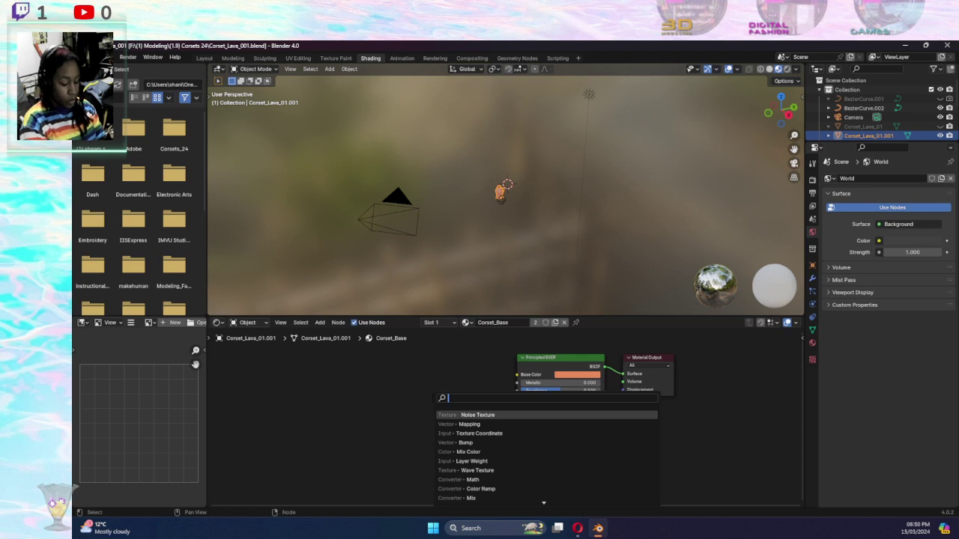
pyautogui.write('mix')
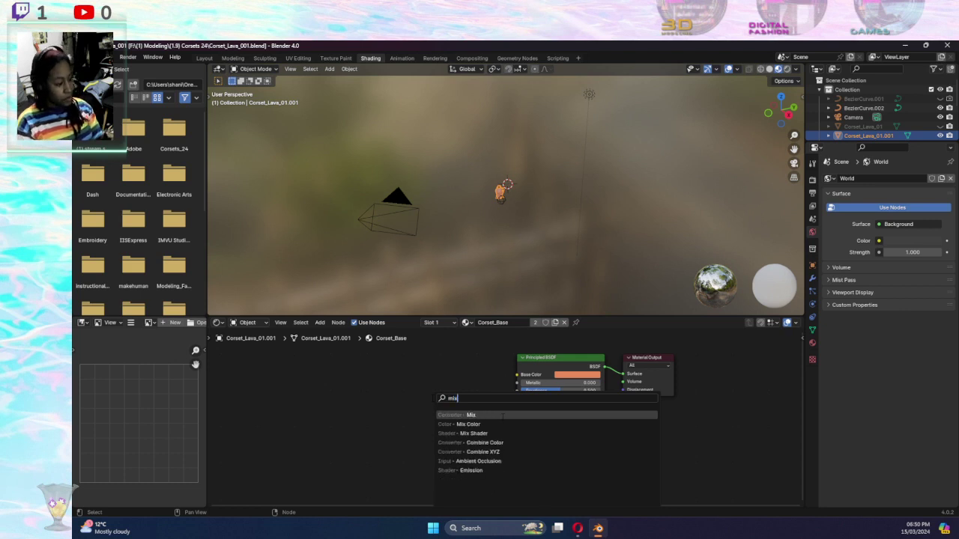
pyautogui.click(483, 415)
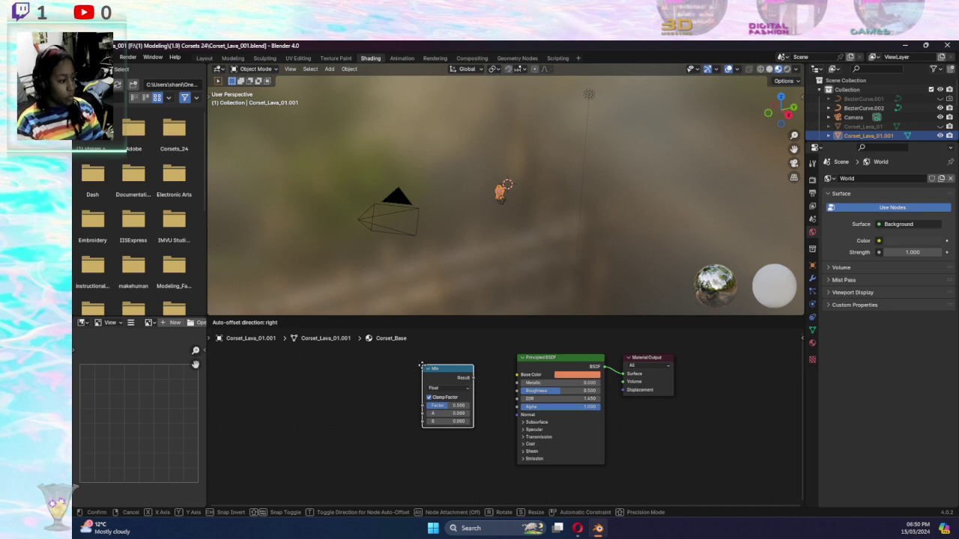
pyautogui.click(421, 365)
pyautogui.press('x')
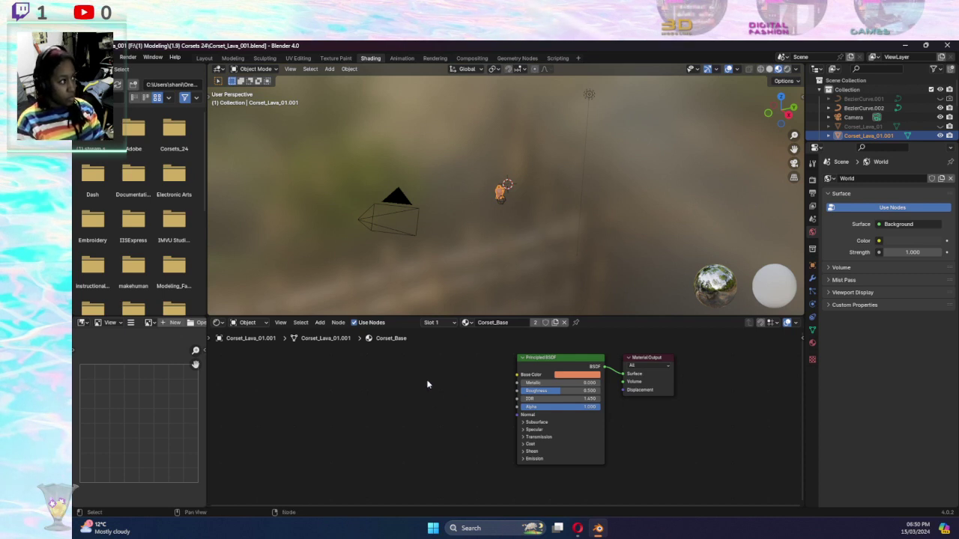
pyautogui.scroll(3, 509, 229)
pyautogui.scroll(2, 509, 229)
pyautogui.moveTo(492, 248)
pyautogui.mouseDown(button='middle')
pyautogui.moveTo(552, 245)
pyautogui.moveTo(524, 258)
pyautogui.mouseUp(button='middle')
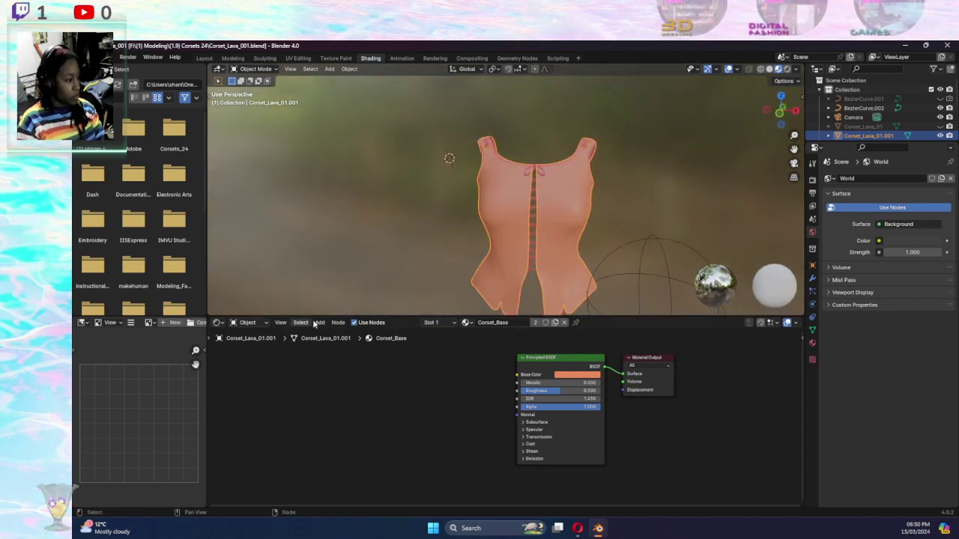
# Add a colour Mix node left of Principled BSDF and link its Result to Base Color
pyautogui.hotkey('shift', 'a')
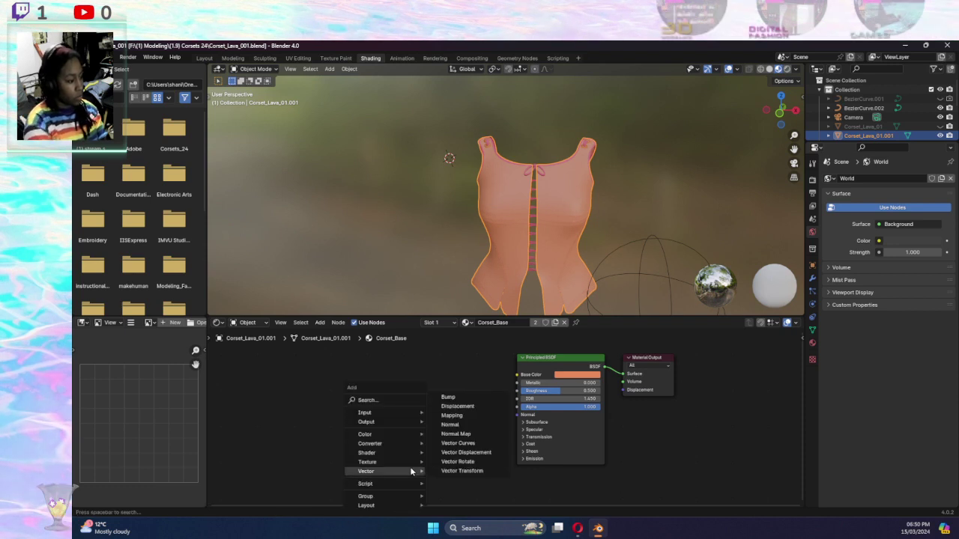
pyautogui.click(403, 399)
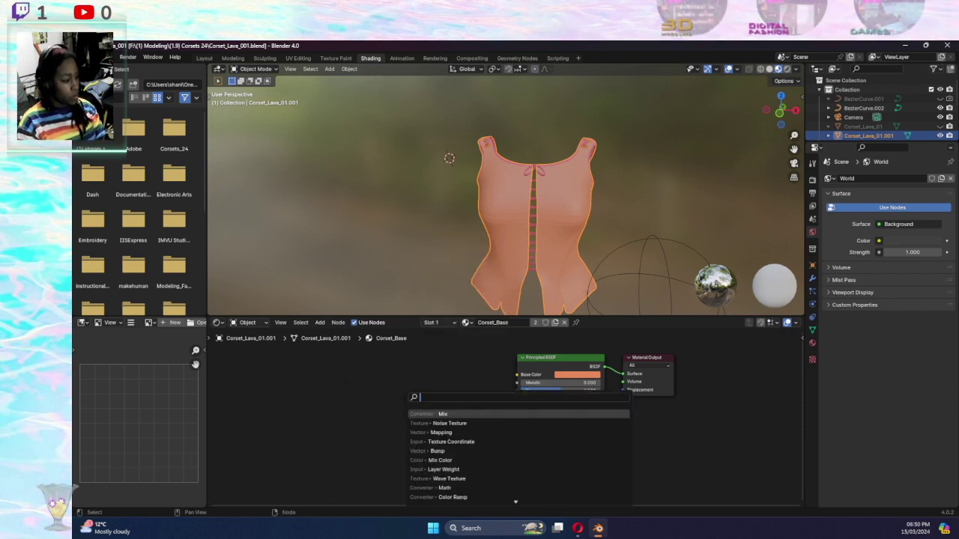
pyautogui.write('mu')
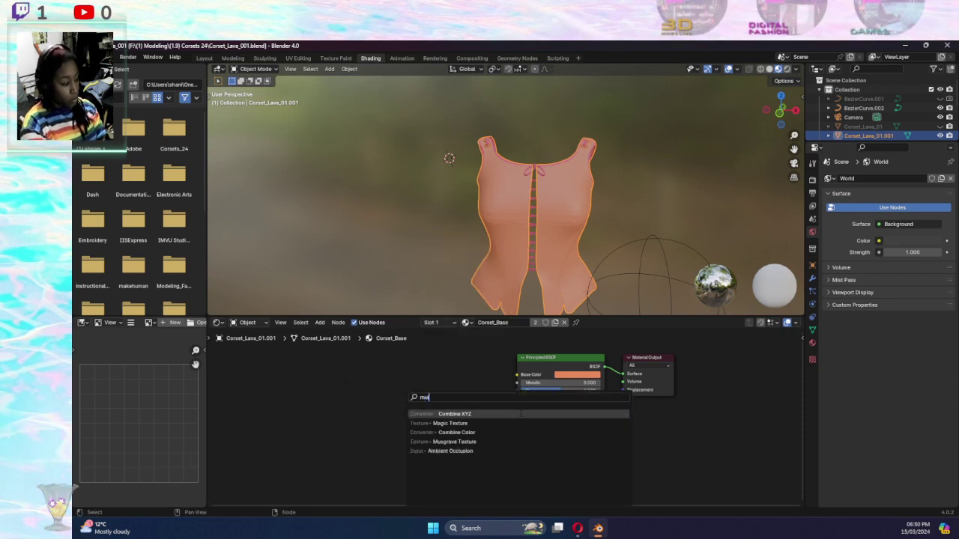
pyautogui.press('BackSpace')
pyautogui.write('i')
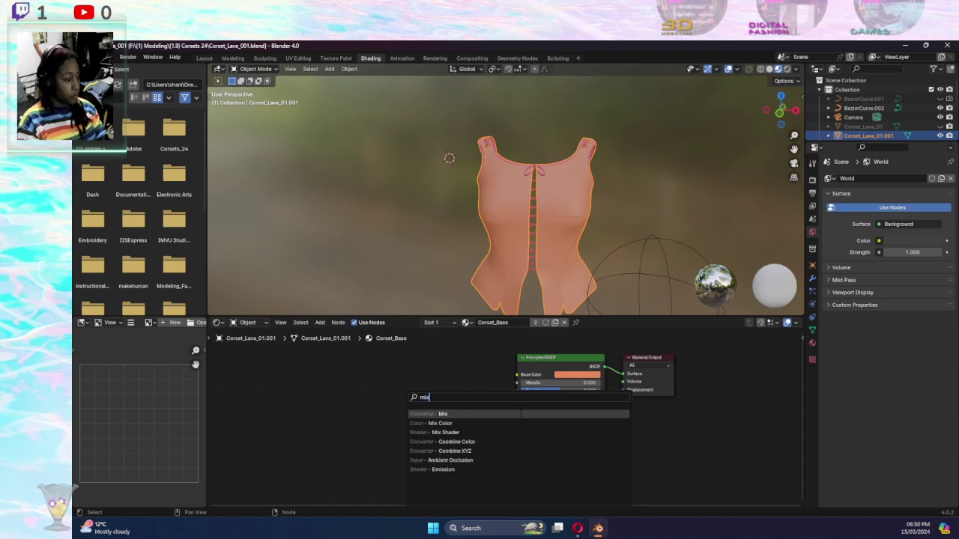
pyautogui.write('x')
pyautogui.click(440, 423)
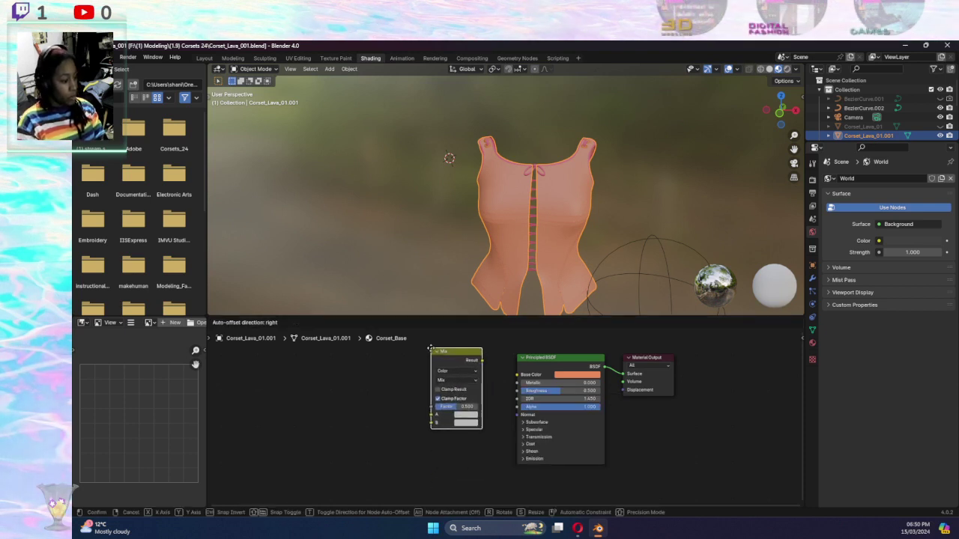
pyautogui.click(428, 356)
pyautogui.moveTo(477, 364); pyautogui.dragTo(517, 374)
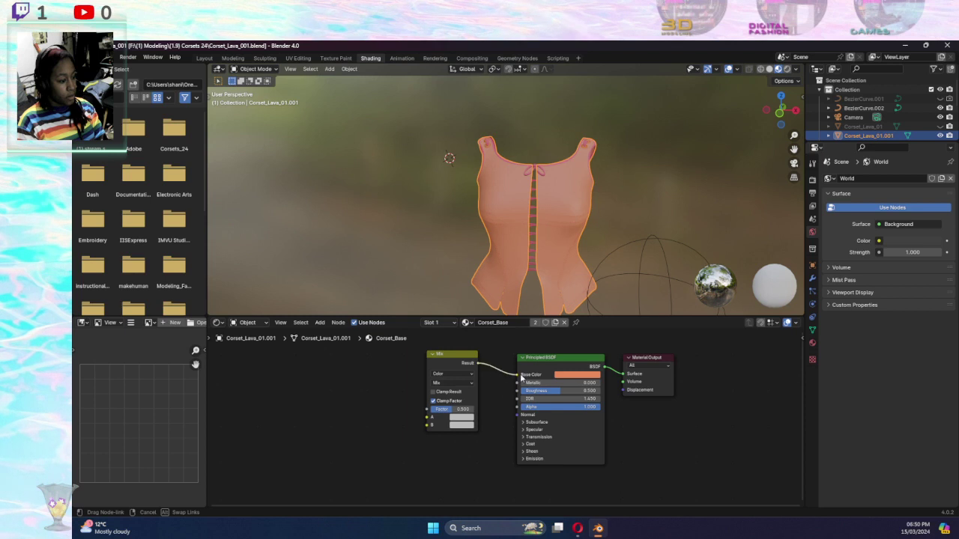
pyautogui.moveTo(461, 367); pyautogui.dragTo(488, 418, button='middle')
pyautogui.moveTo(483, 406)
pyautogui.mouseDown()
pyautogui.moveTo(477, 364)
pyautogui.moveTo(475, 376)
pyautogui.mouseUp()
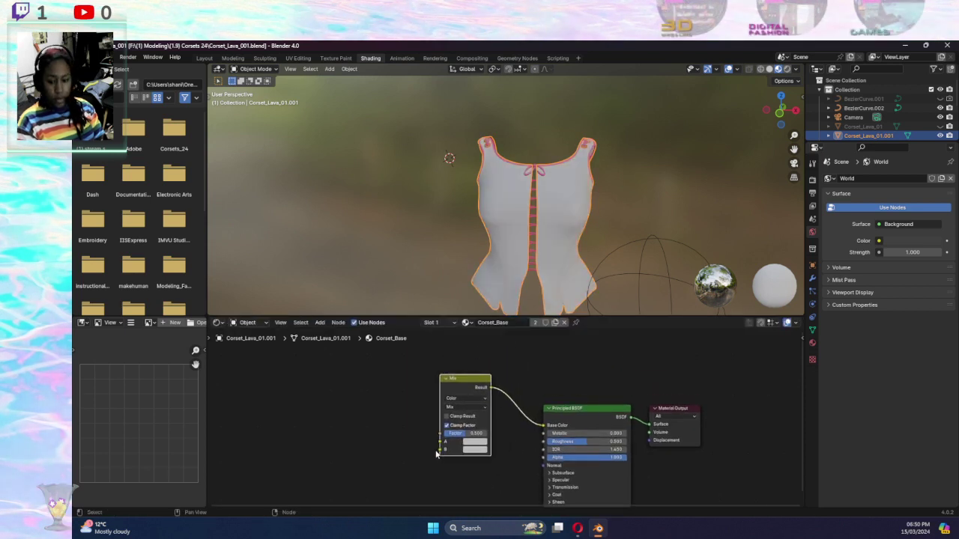
pyautogui.click(321, 322)
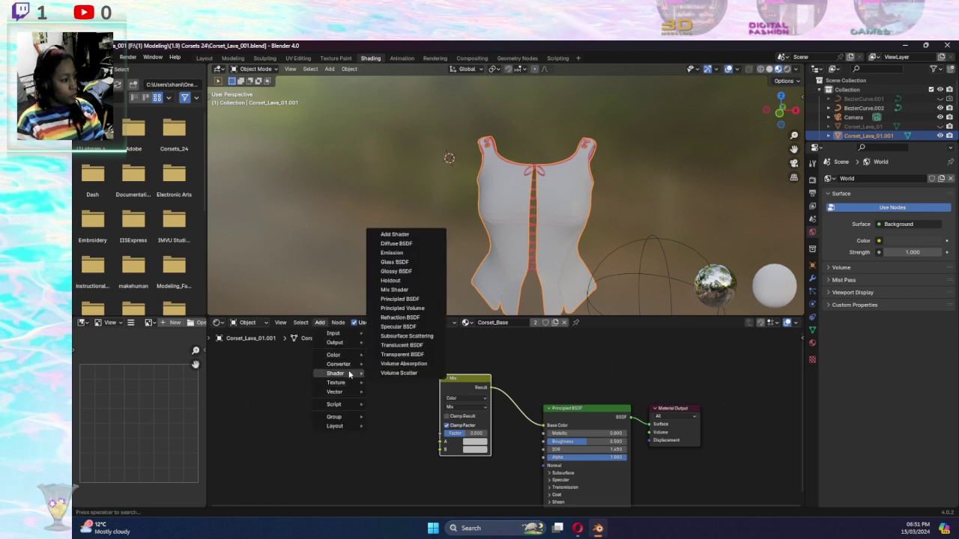
pyautogui.moveTo(337, 382)
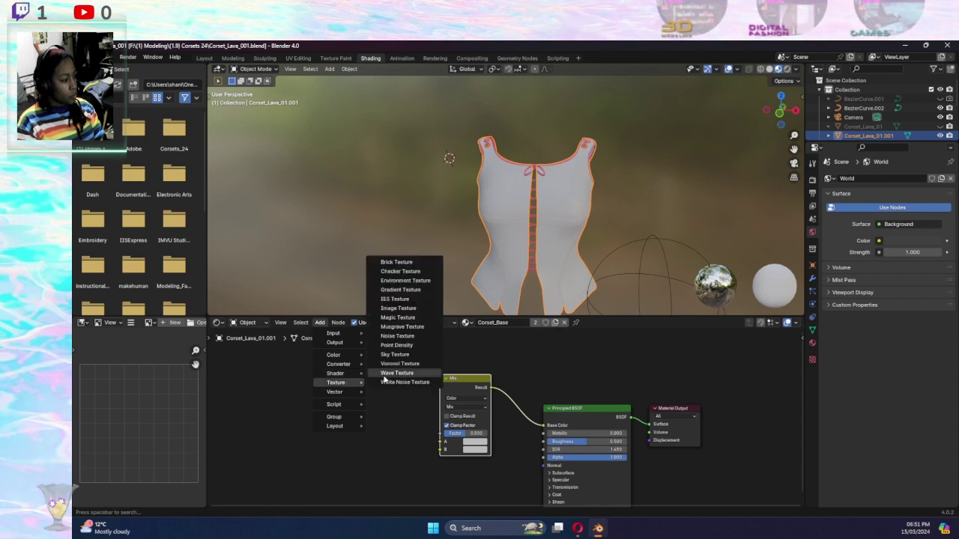
# Add a Noise Texture left of the Mix node and link its colour to Mix input A
pyautogui.click(412, 339)
pyautogui.click(399, 386)
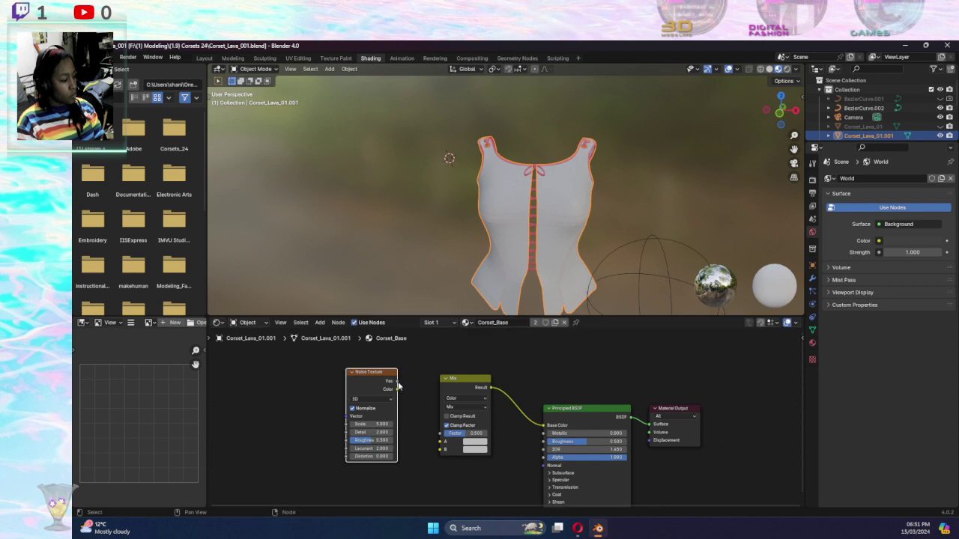
pyautogui.moveTo(397, 389); pyautogui.dragTo(440, 441)
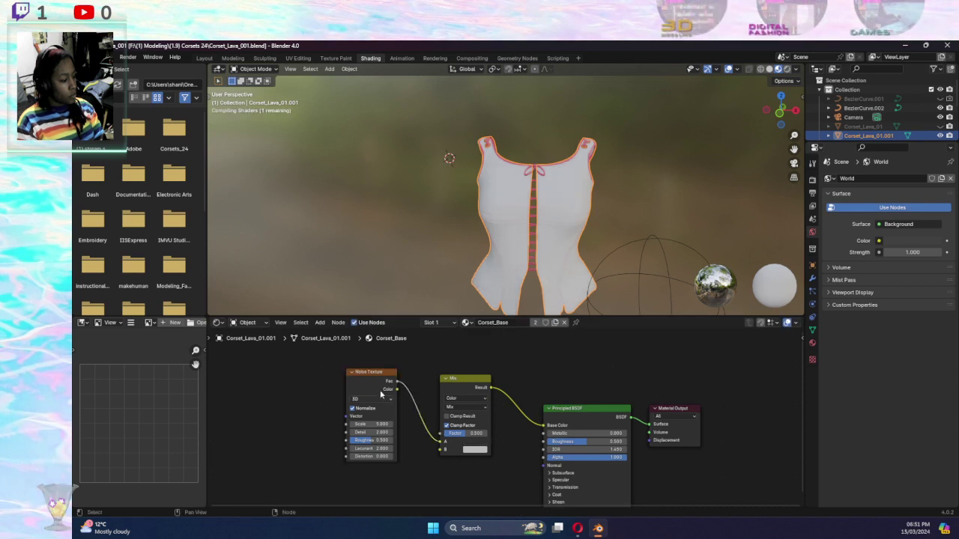
pyautogui.moveTo(377, 372); pyautogui.dragTo(284, 366)
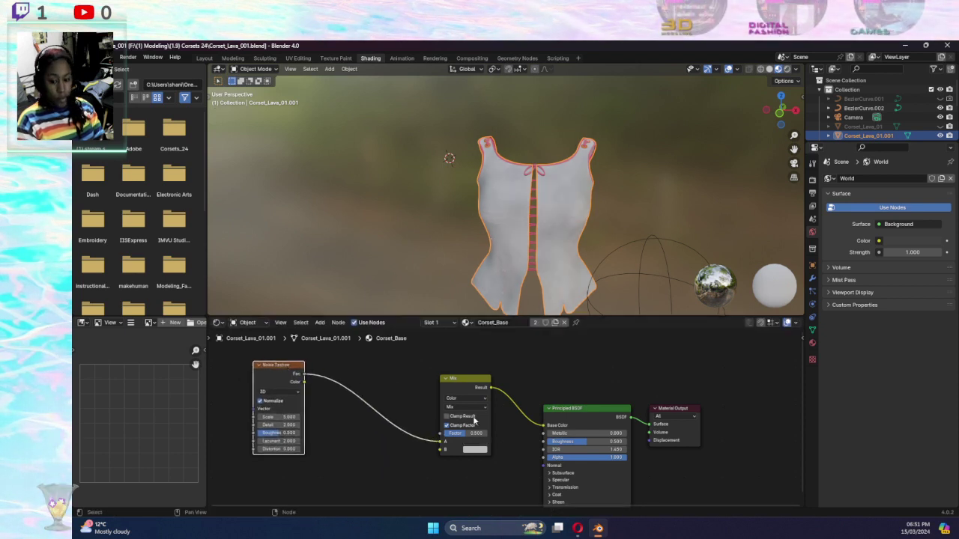
pyautogui.moveTo(455, 498); pyautogui.dragTo(483, 398, button='middle')
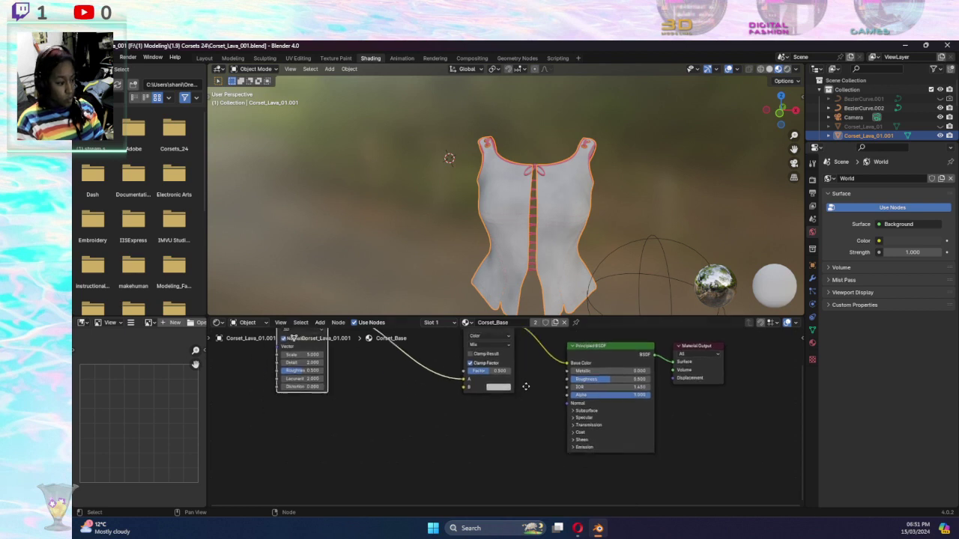
pyautogui.rightClick(483, 405)
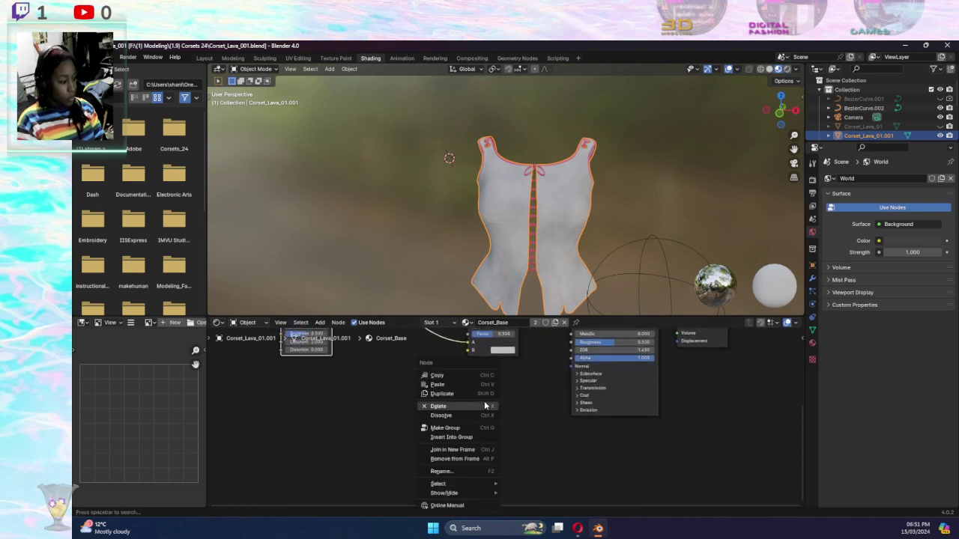
pyautogui.click(338, 412)
# Add a Bump node fed by Noise Fac into Height, with Normal linked to BSDF Normal
pyautogui.hotkey('shift', 'a')
pyautogui.write('b')
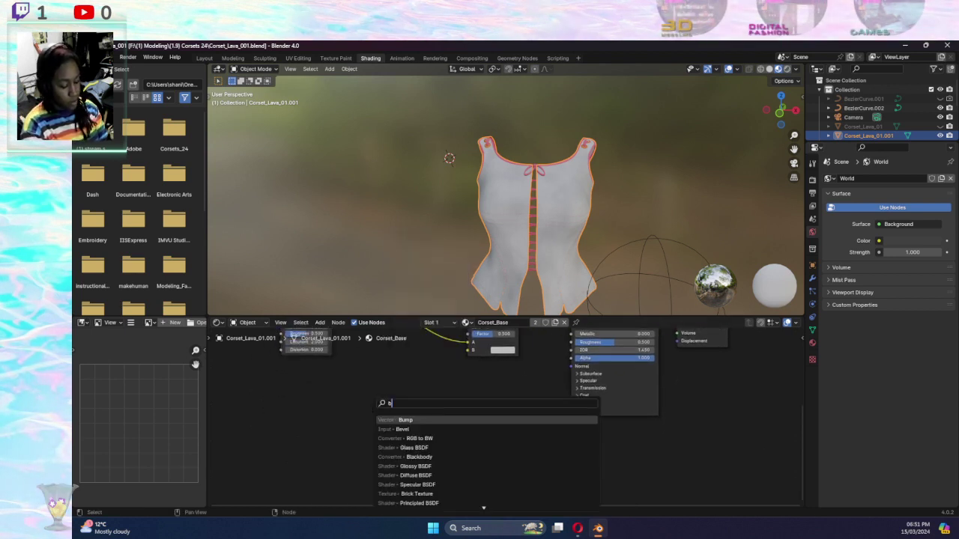
pyautogui.write('ump')
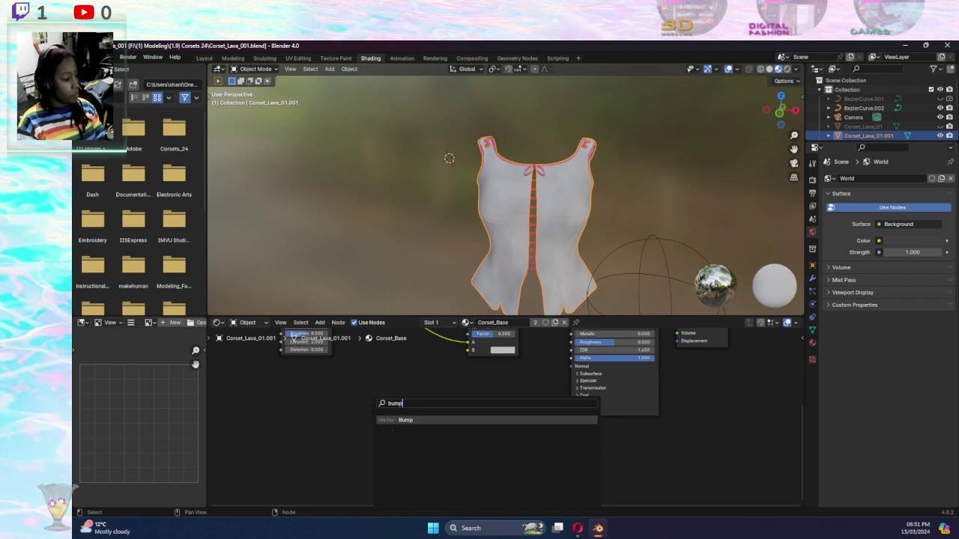
pyautogui.click(420, 424)
pyautogui.click(450, 400)
pyautogui.scroll(2, 434, 409)
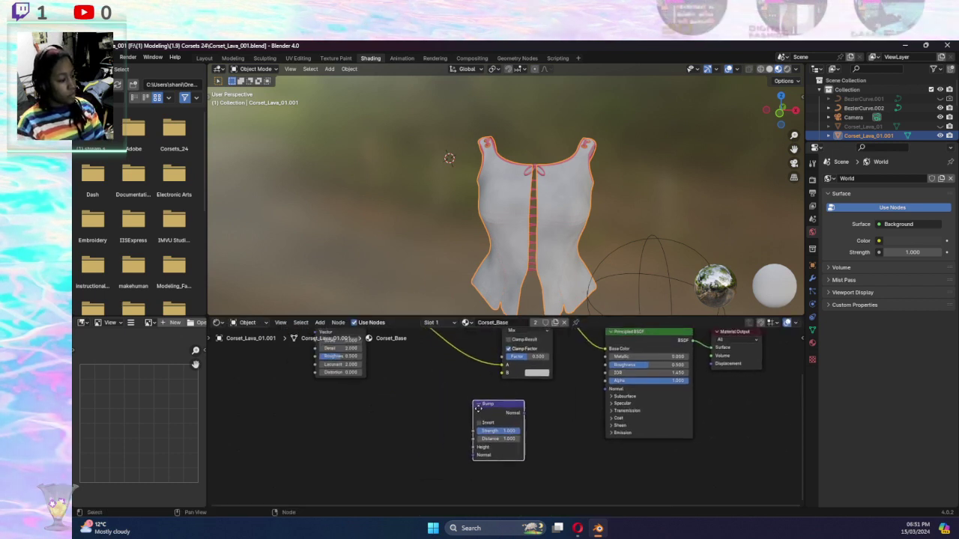
pyautogui.moveTo(425, 407); pyautogui.dragTo(444, 451, button='middle')
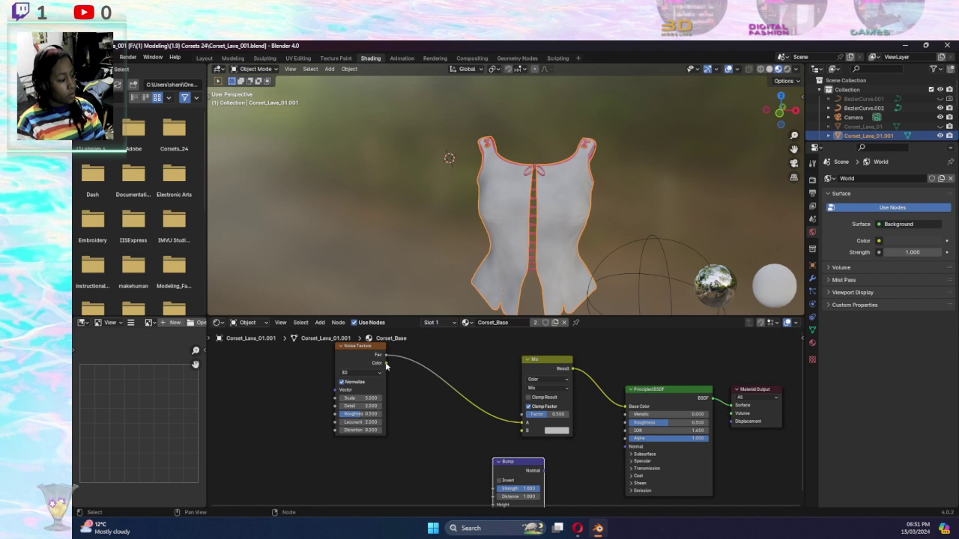
pyautogui.moveTo(386, 356); pyautogui.dragTo(507, 461)
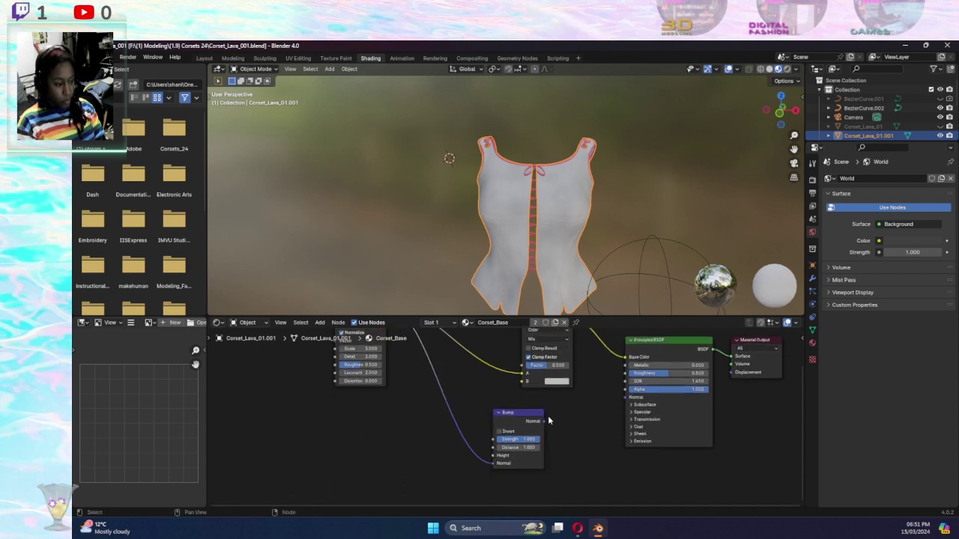
pyautogui.moveTo(543, 422); pyautogui.dragTo(629, 398)
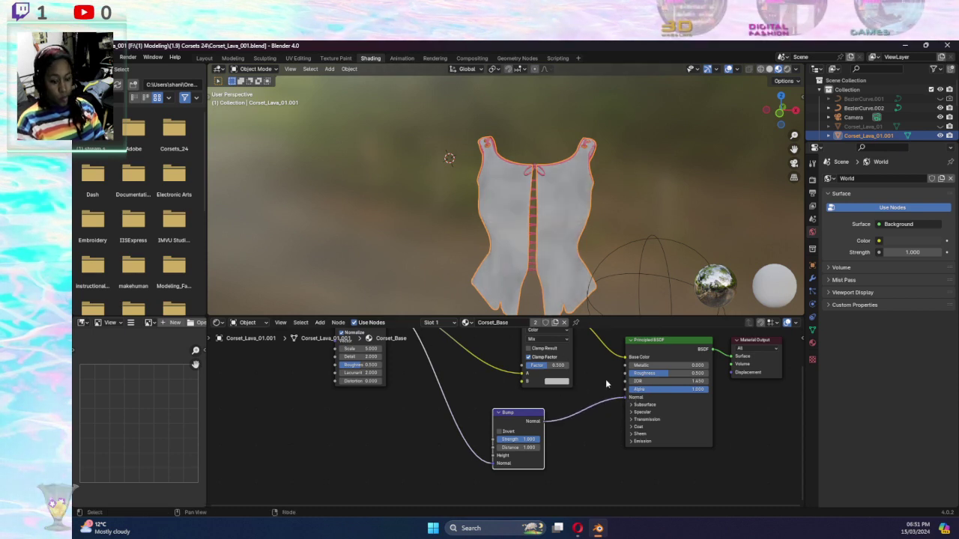
# Darken both Mix colours to near black and use Noise Fac as the Mix Factor
pyautogui.click(559, 381)
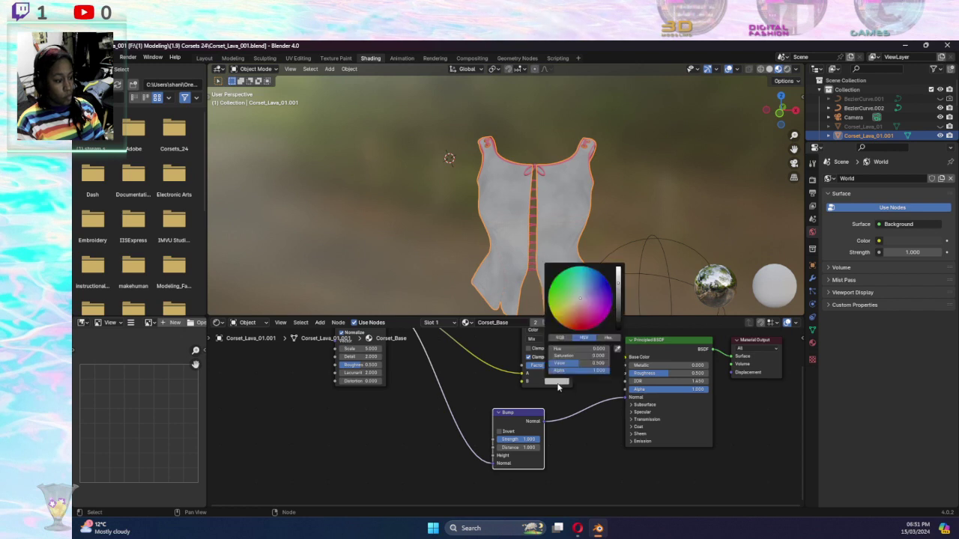
pyautogui.click(619, 321)
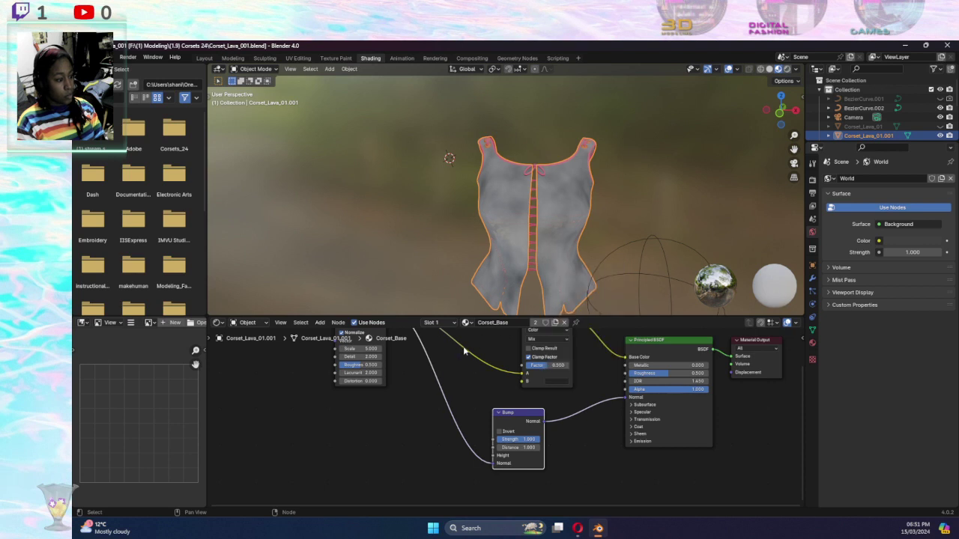
pyautogui.moveTo(463, 346)
pyautogui.mouseDown(button='middle')
pyautogui.moveTo(453, 360)
pyautogui.moveTo(462, 365)
pyautogui.mouseUp(button='middle')
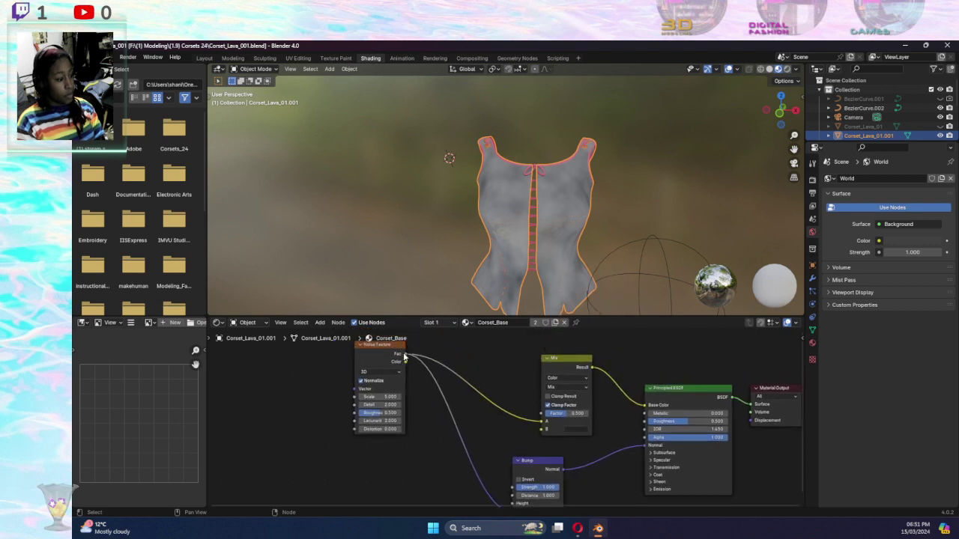
pyautogui.moveTo(403, 355)
pyautogui.mouseDown()
pyautogui.moveTo(542, 414)
pyautogui.moveTo(555, 434)
pyautogui.mouseUp()
pyautogui.click(582, 423)
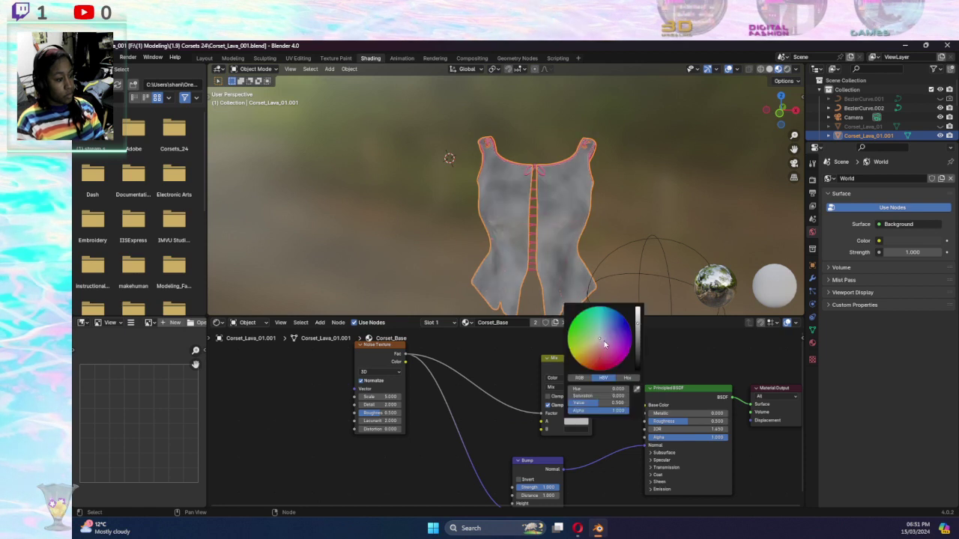
pyautogui.click(573, 430)
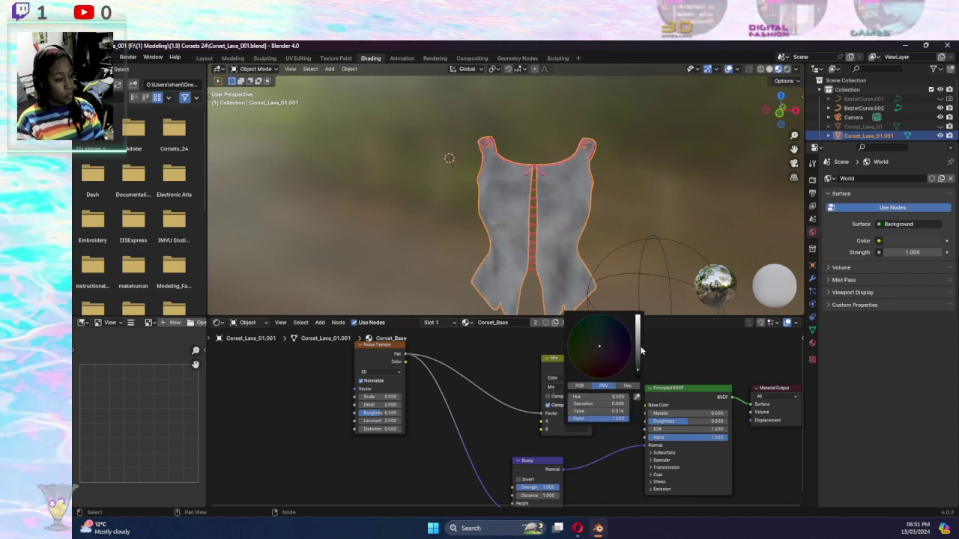
pyautogui.moveTo(637, 332); pyautogui.dragTo(639, 375)
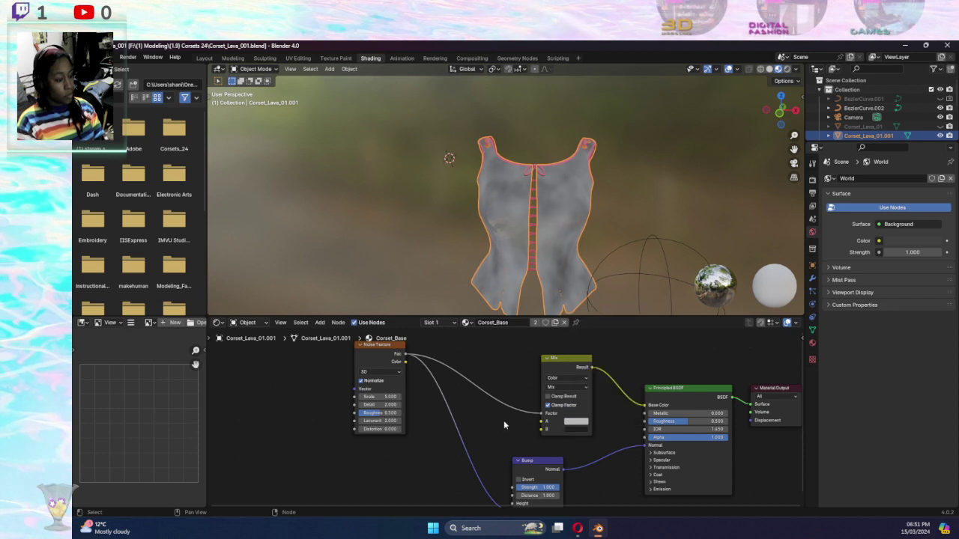
pyautogui.moveTo(488, 425); pyautogui.dragTo(530, 399, button='middle')
# Drag the Noise Texture values to Scale 12.6, Detail 2.8, Roughness 0.342 and Lacunarity 3.2
pyautogui.rightClick(574, 270)
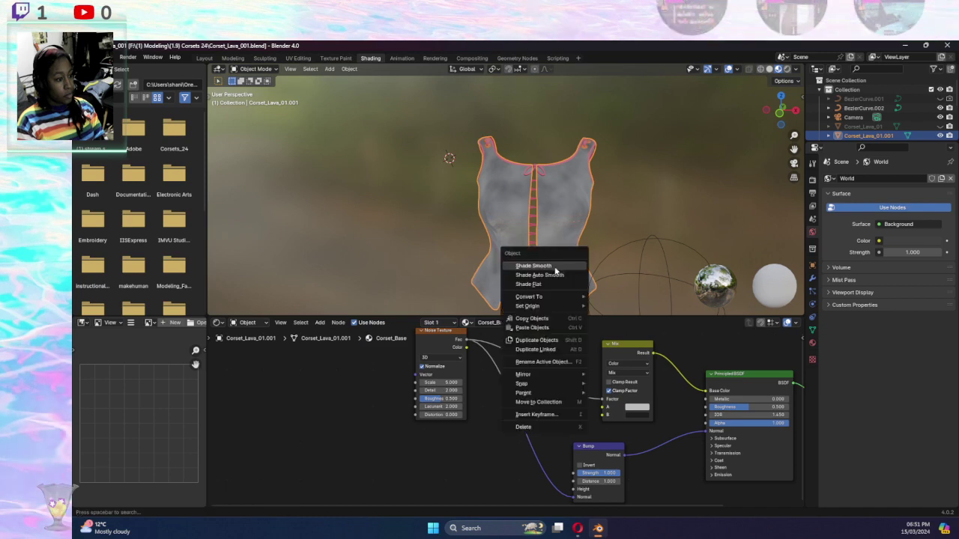
pyautogui.moveTo(574, 270); pyautogui.dragTo(579, 309, button='middle')
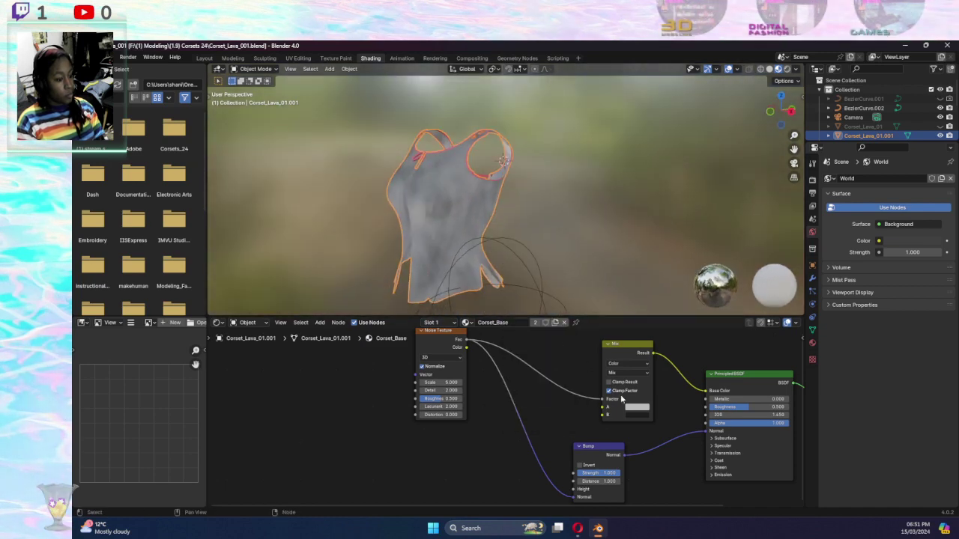
pyautogui.moveTo(442, 382); pyautogui.dragTo(480, 382)
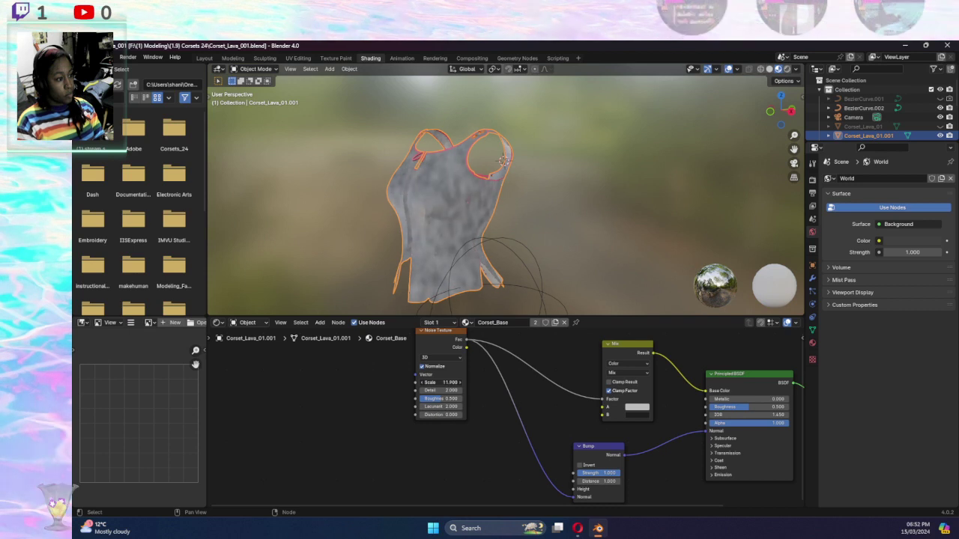
pyautogui.moveTo(449, 382); pyautogui.dragTo(427, 382)
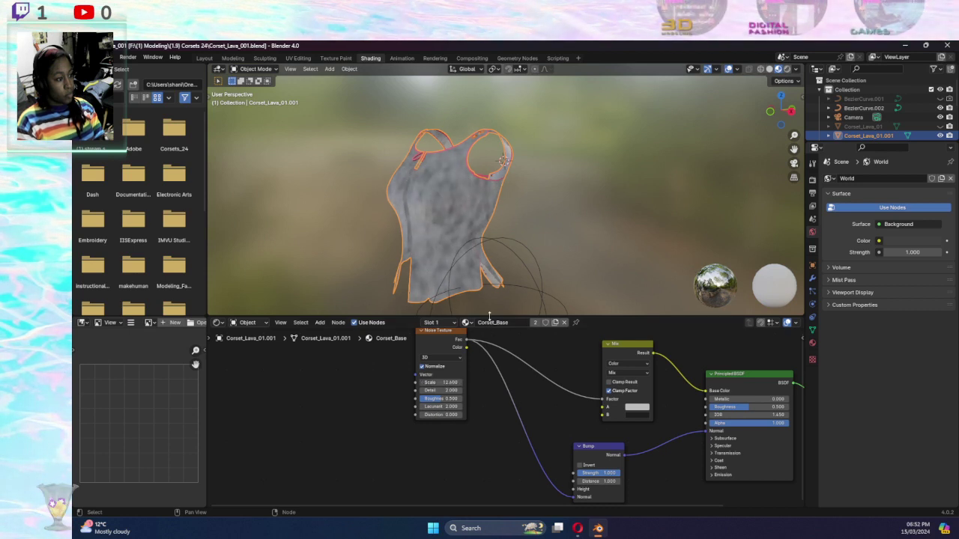
pyautogui.moveTo(450, 391)
pyautogui.mouseDown()
pyautogui.moveTo(435, 399)
pyautogui.moveTo(448, 399)
pyautogui.mouseUp()
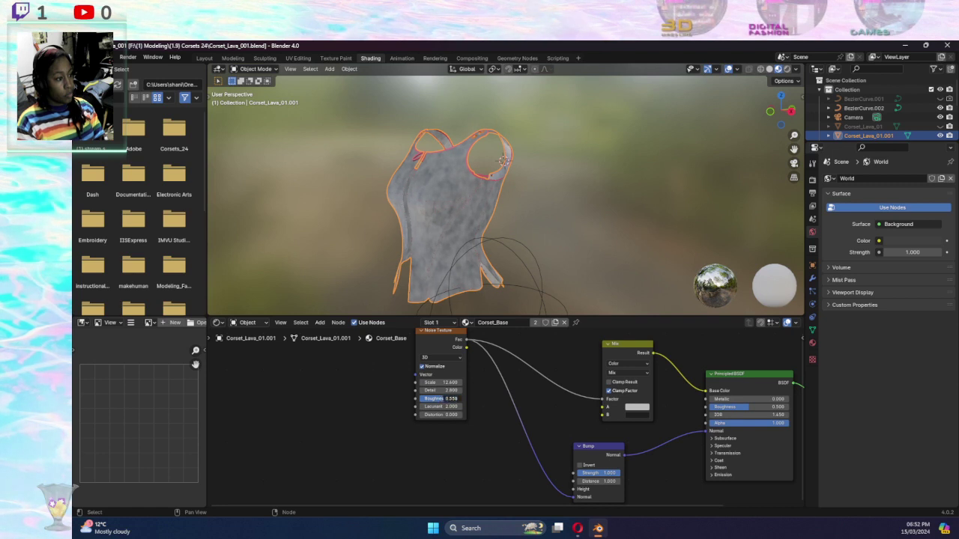
pyautogui.moveTo(449, 399)
pyautogui.mouseDown()
pyautogui.moveTo(427, 398)
pyautogui.moveTo(442, 405)
pyautogui.mouseUp()
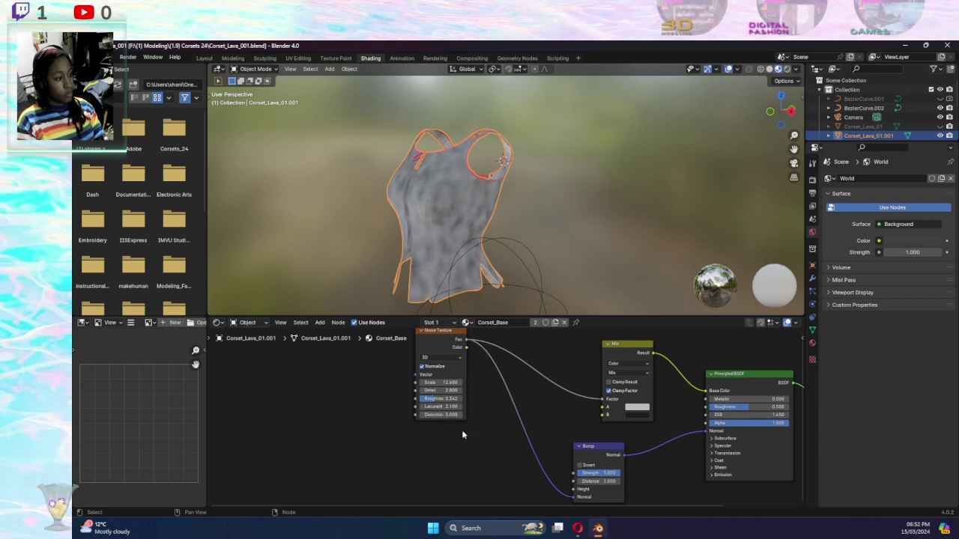
pyautogui.moveTo(442, 406)
pyautogui.mouseDown()
pyautogui.moveTo(459, 406)
pyautogui.moveTo(420, 404)
pyautogui.mouseUp()
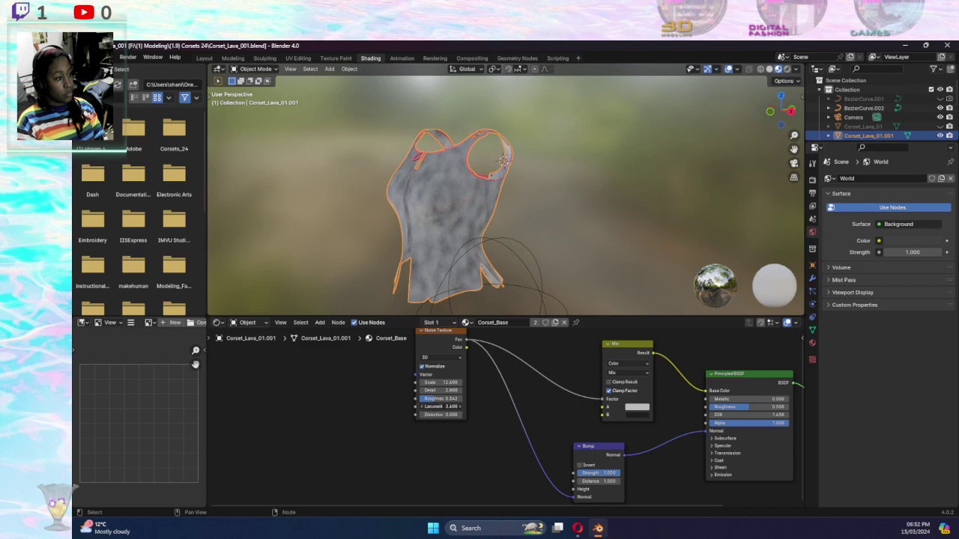
pyautogui.moveTo(415, 253); pyautogui.dragTo(438, 268, button='middle')
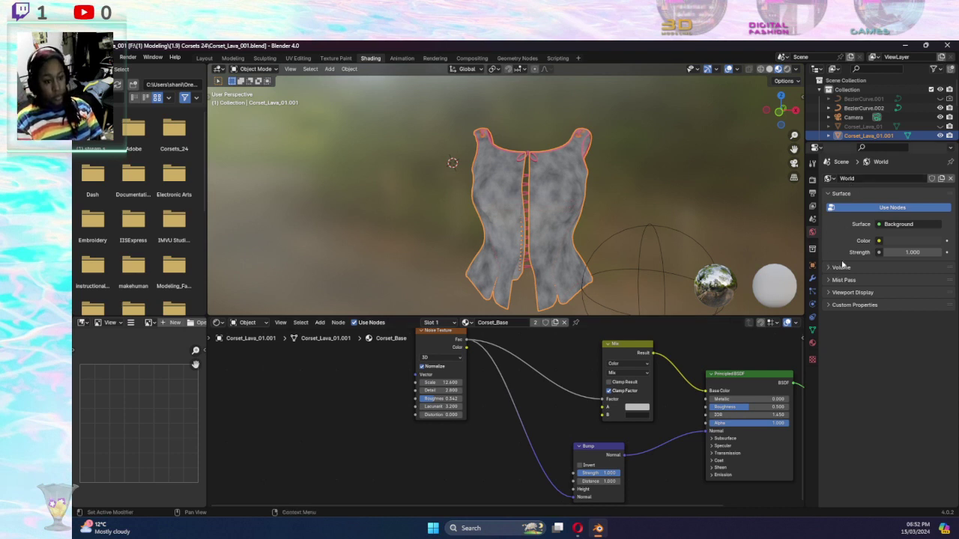
# Expand the Corset_Base Preview sphere in Material Properties and pan the nodes to Principled BSDF
pyautogui.click(812, 342)
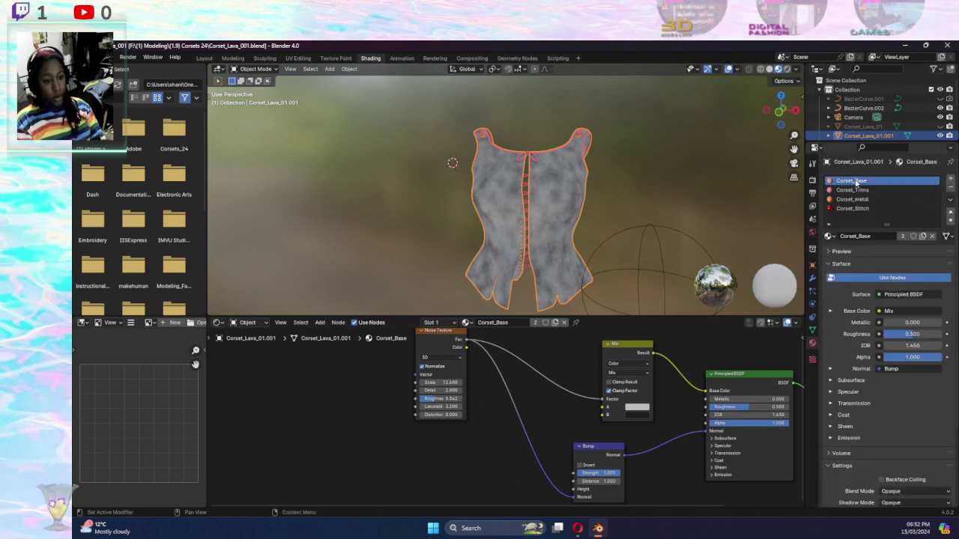
pyautogui.click(833, 252)
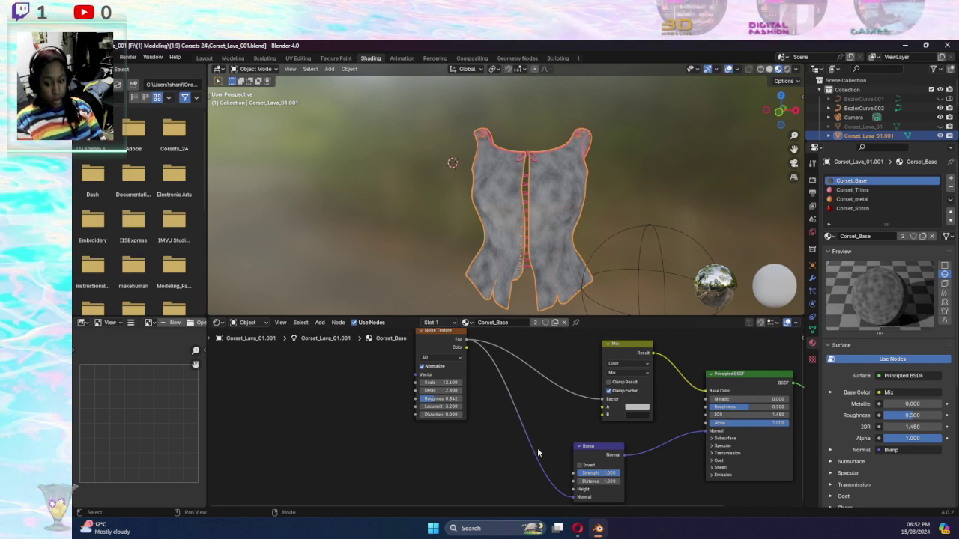
pyautogui.moveTo(385, 400); pyautogui.dragTo(529, 401, button='middle')
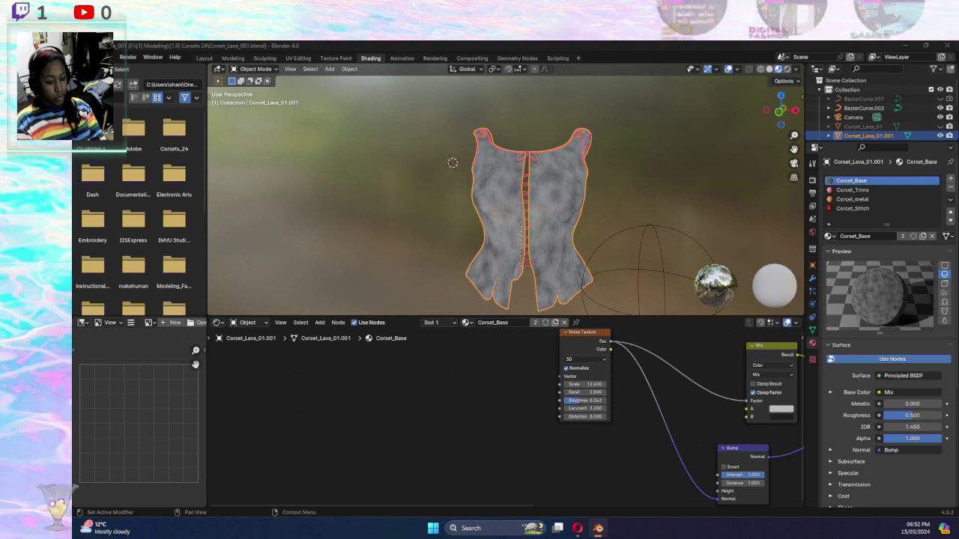
pyautogui.moveTo(757, 472); pyautogui.dragTo(494, 418, button='middle')
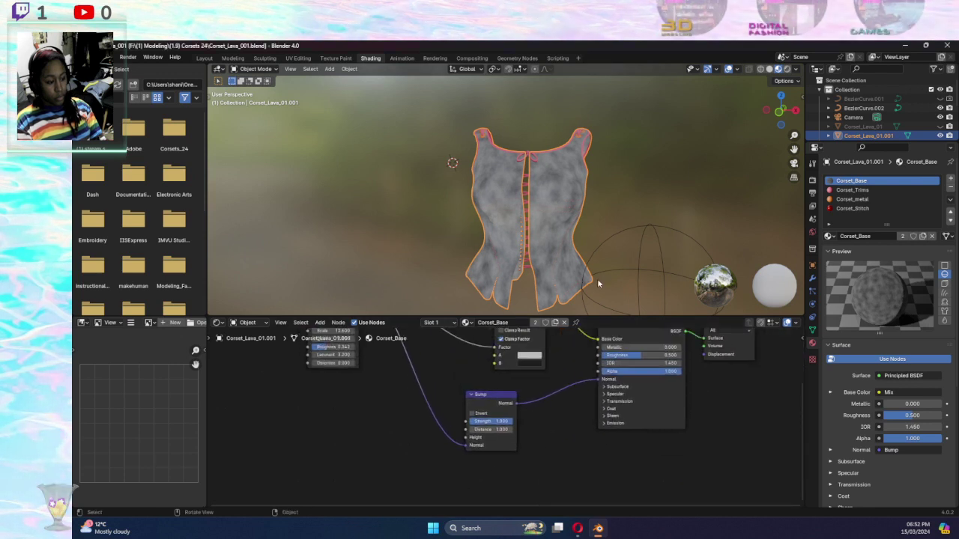
pyautogui.moveTo(714, 415); pyautogui.dragTo(725, 399, button='middle')
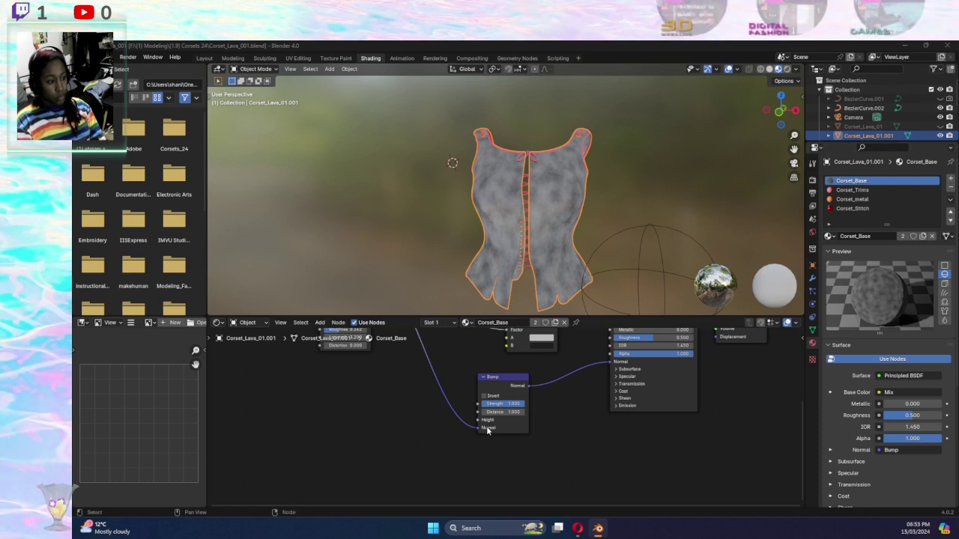
pyautogui.moveTo(597, 441)
pyautogui.mouseDown(button='middle')
pyautogui.moveTo(634, 493)
pyautogui.moveTo(634, 469)
pyautogui.mouseUp(button='middle')
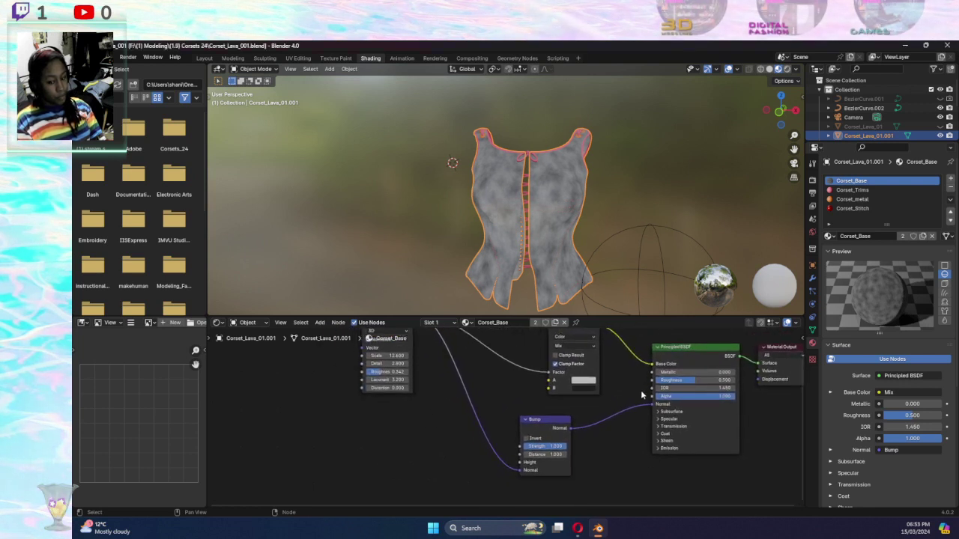
# Set the Mix node's first colour to orange and its second colour to dark red
pyautogui.moveTo(640, 389); pyautogui.dragTo(603, 422, button='middle')
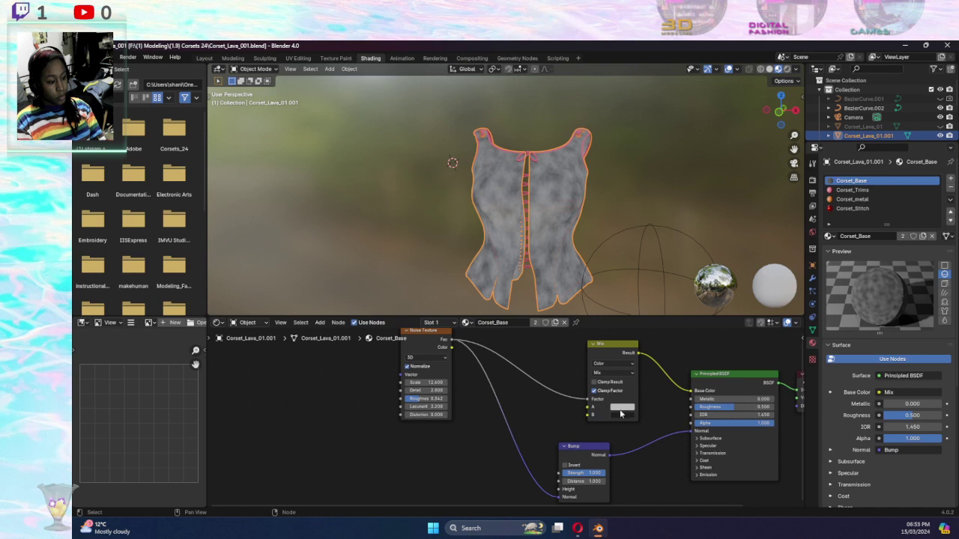
pyautogui.click(620, 409)
pyautogui.moveTo(646, 349); pyautogui.dragTo(634, 337)
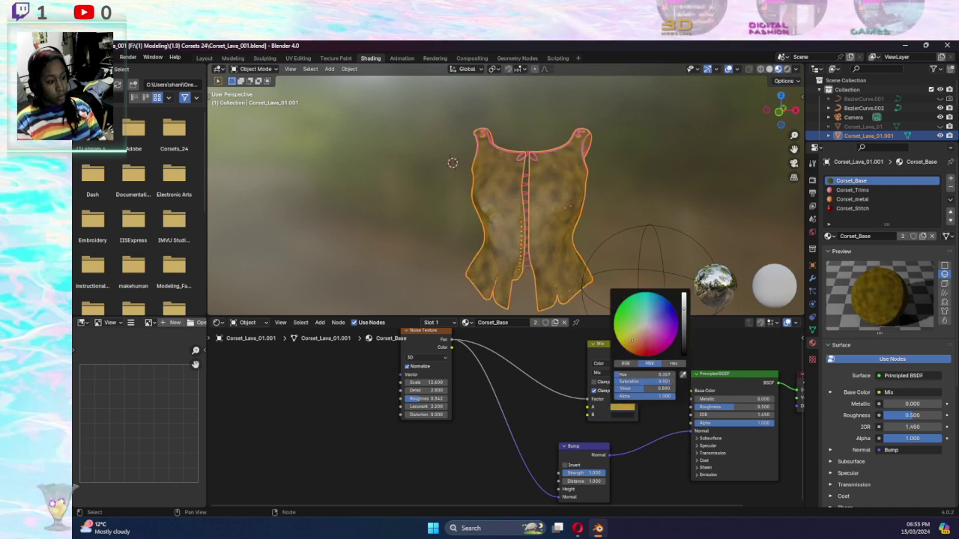
pyautogui.moveTo(631, 341); pyautogui.dragTo(635, 348)
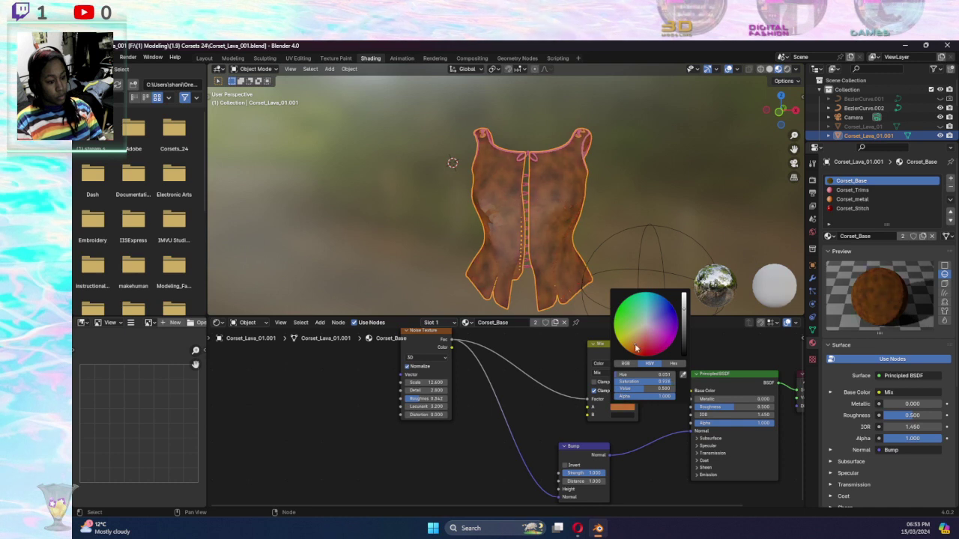
pyautogui.click(623, 417)
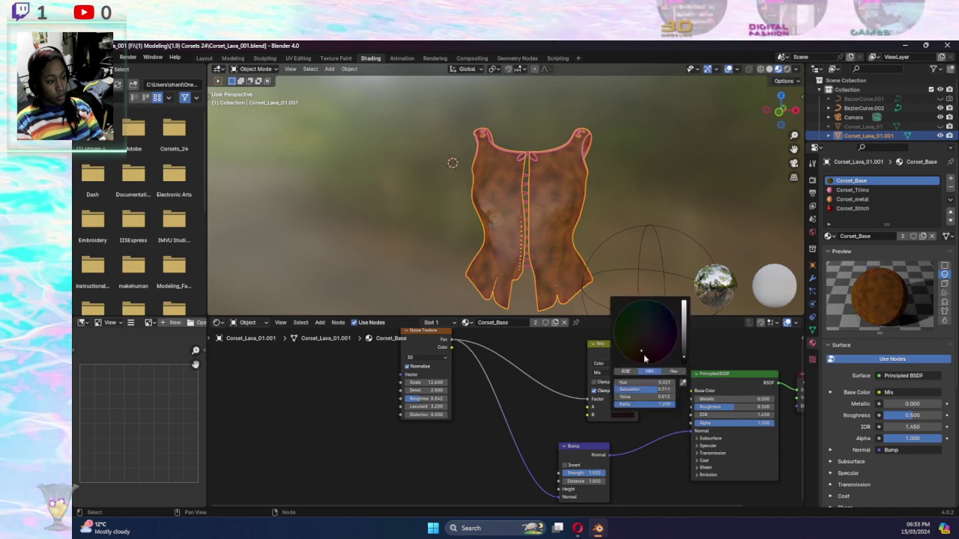
pyautogui.moveTo(645, 359)
pyautogui.mouseDown()
pyautogui.moveTo(684, 347)
pyautogui.moveTo(634, 358)
pyautogui.mouseUp()
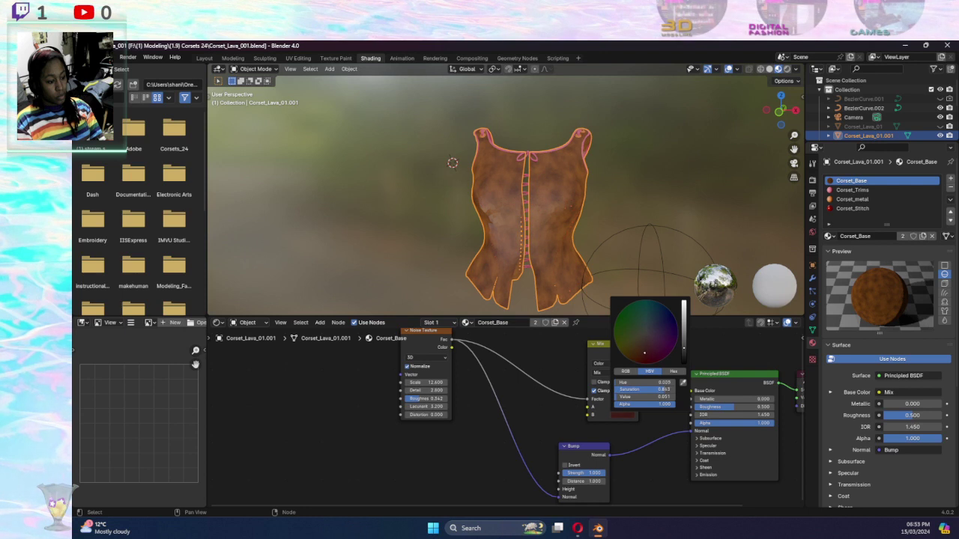
pyautogui.moveTo(638, 358)
pyautogui.mouseDown()
pyautogui.moveTo(645, 345)
pyautogui.moveTo(683, 336)
pyautogui.moveTo(647, 357)
pyautogui.mouseUp()
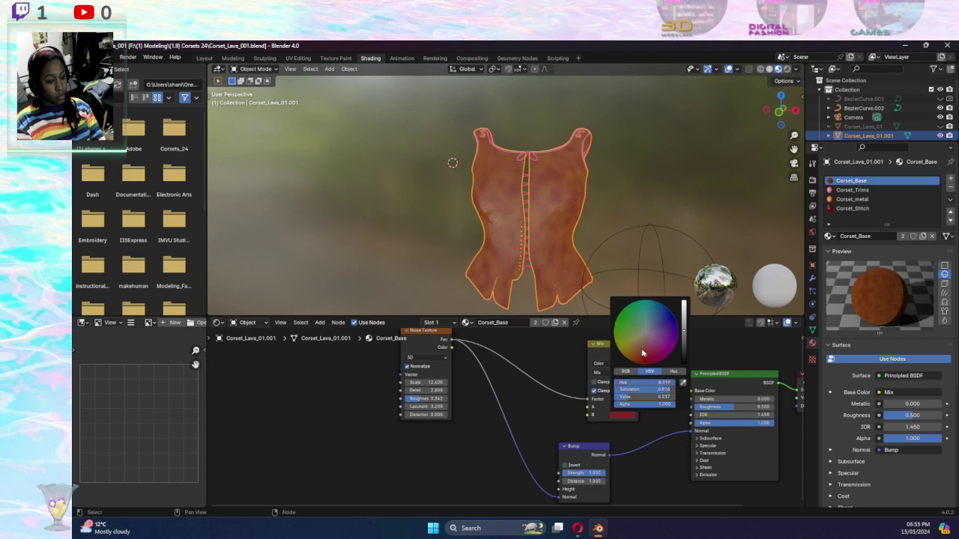
pyautogui.click(642, 353)
pyautogui.click(646, 361)
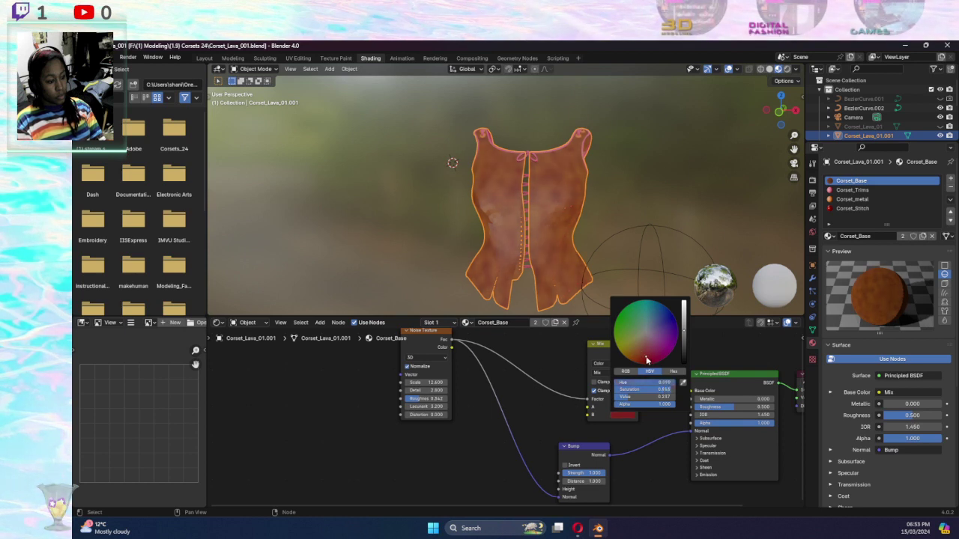
# Refine the Mix node's first colour into a paler, brighter light orange
pyautogui.click(623, 410)
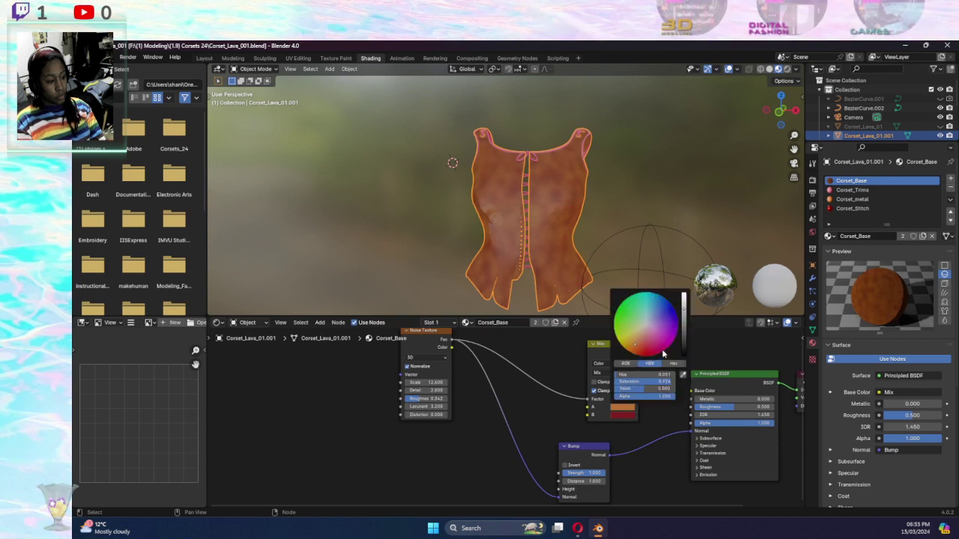
pyautogui.click(636, 350)
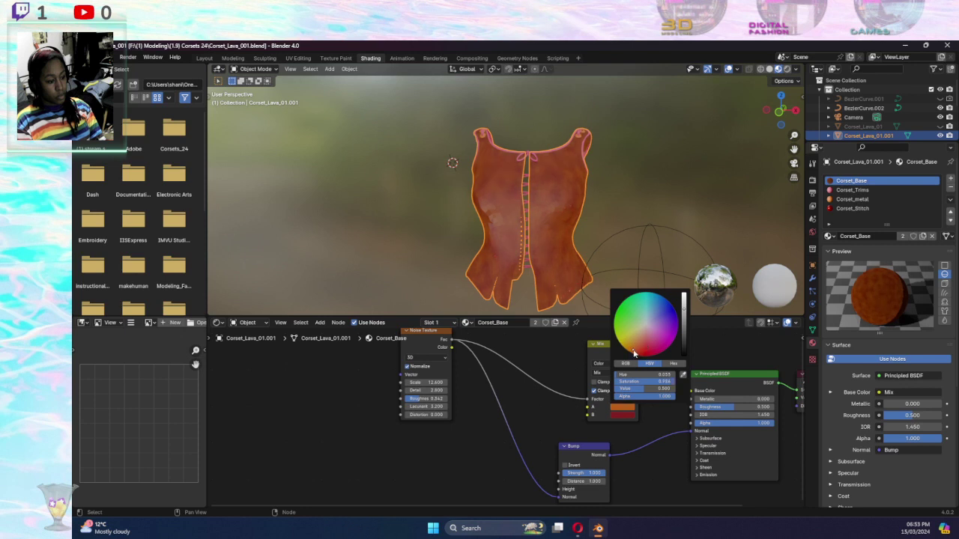
pyautogui.click(685, 303)
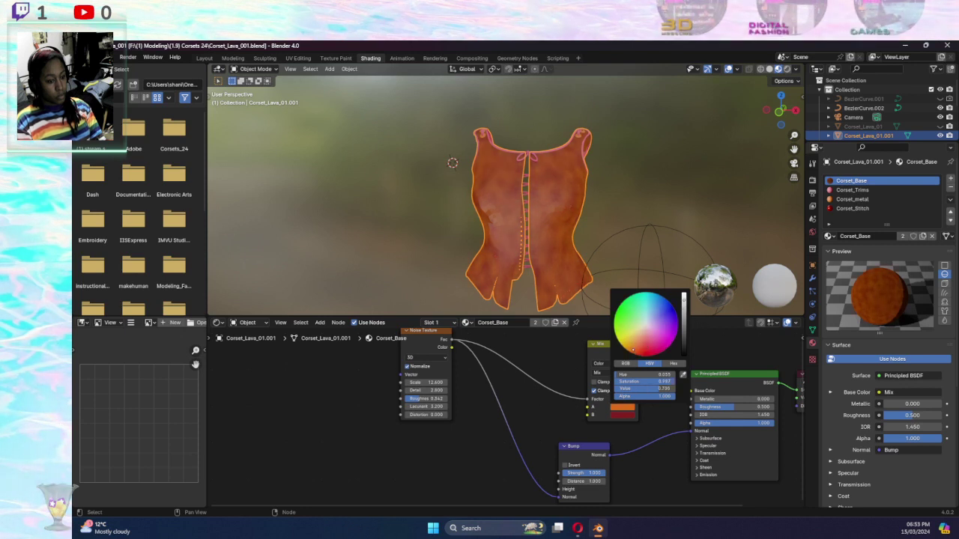
pyautogui.moveTo(684, 307); pyautogui.dragTo(674, 323)
pyautogui.click(639, 331)
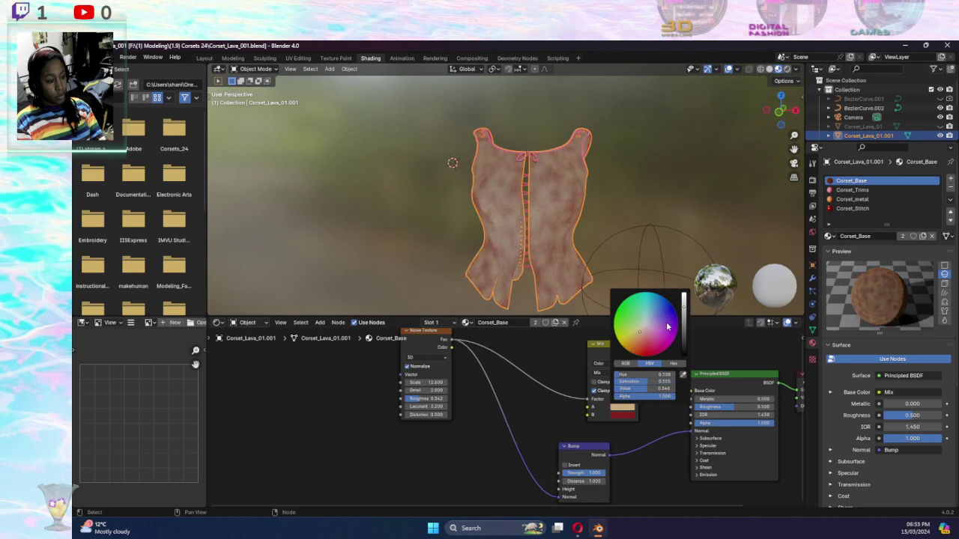
pyautogui.click(640, 336)
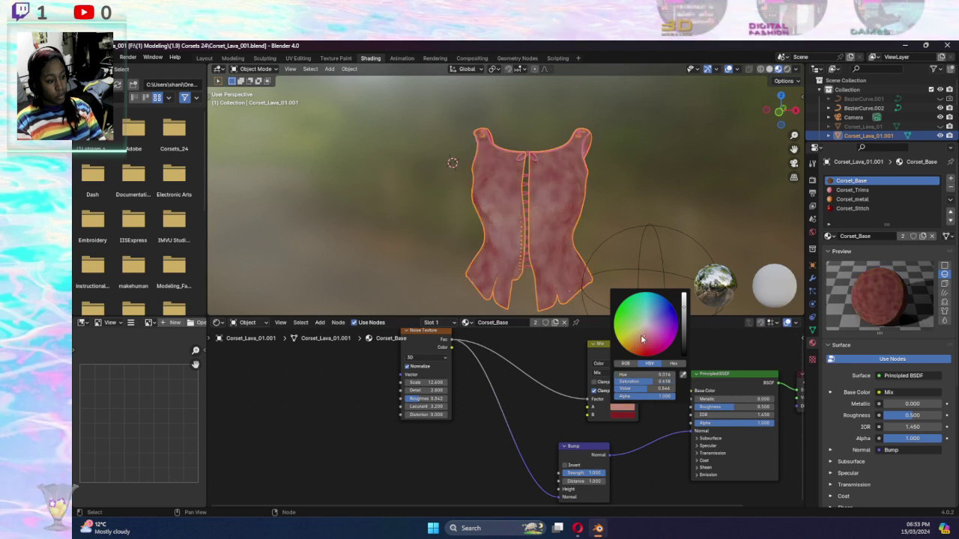
pyautogui.moveTo(684, 306); pyautogui.dragTo(683, 296)
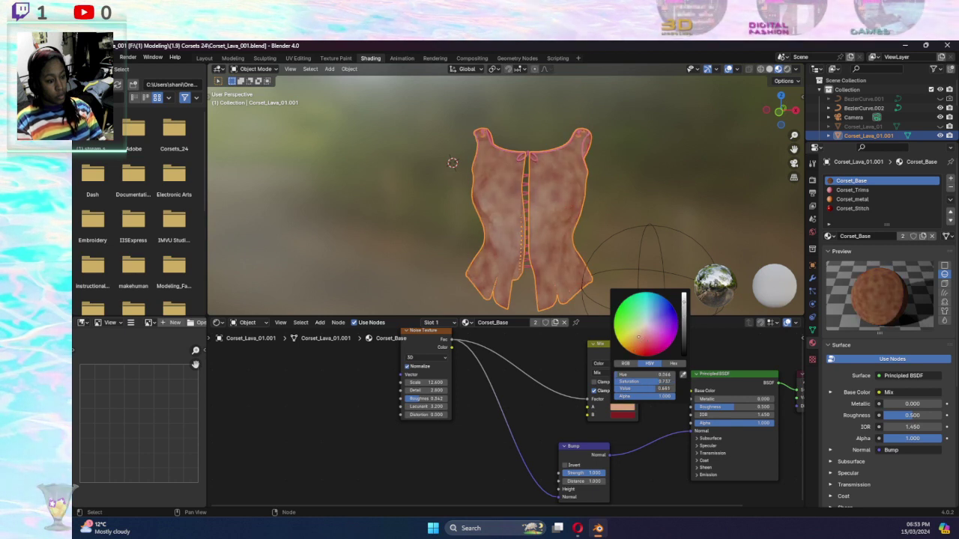
pyautogui.moveTo(649, 427); pyautogui.dragTo(664, 387, button='middle')
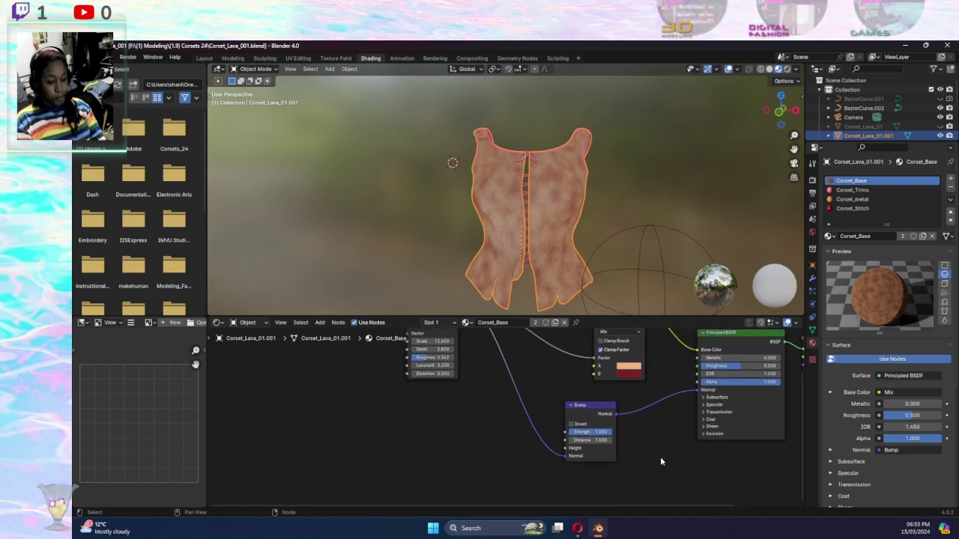
# Move the Bump node up closer to the other shader nodes
pyautogui.moveTo(659, 468); pyautogui.dragTo(686, 464, button='middle')
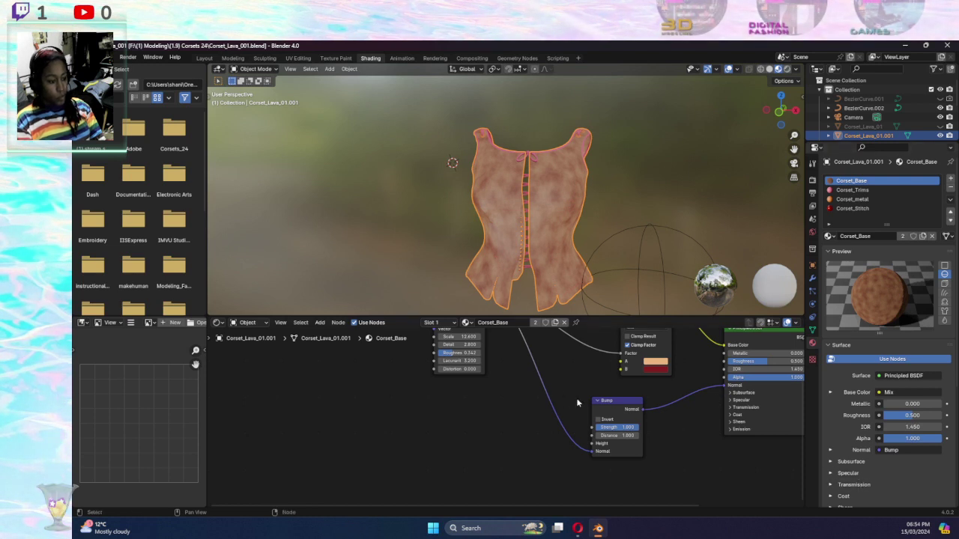
pyautogui.moveTo(616, 403)
pyautogui.mouseDown()
pyautogui.moveTo(556, 481)
pyautogui.moveTo(525, 468)
pyautogui.mouseUp()
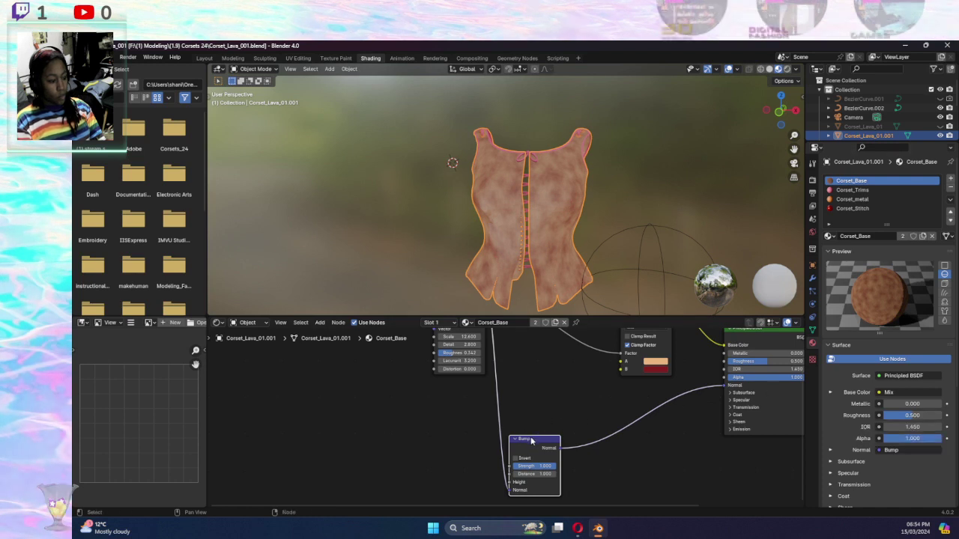
pyautogui.press('g')
pyautogui.click(668, 429)
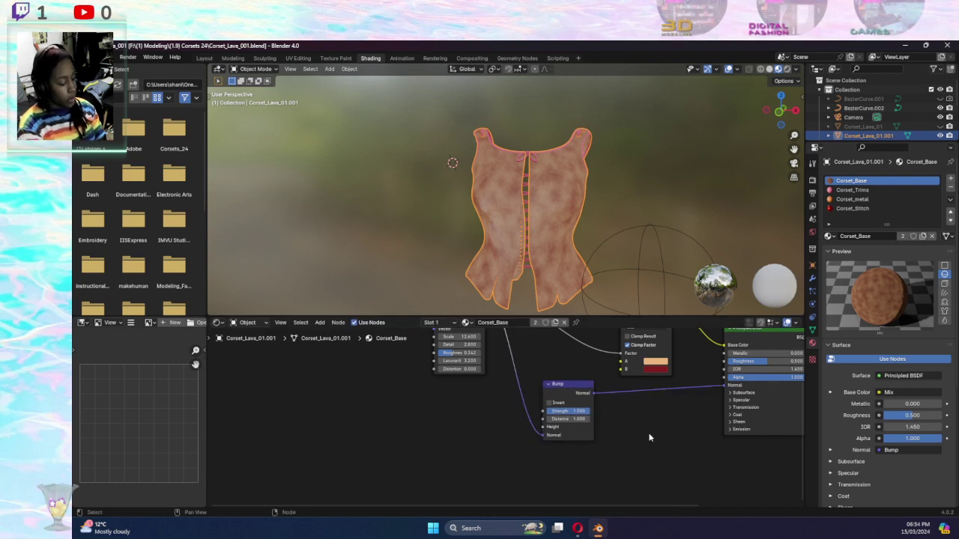
# Add a Layer Weight node and link its Fresnel output to Principled BSDF's Specular IOR Level
pyautogui.hotkey('shift', 'a')
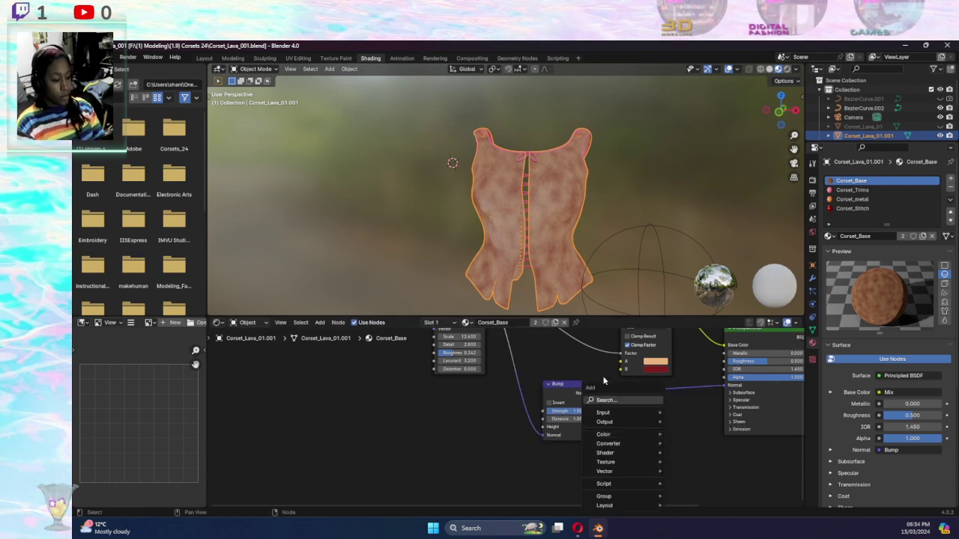
pyautogui.click(612, 397)
pyautogui.write('l')
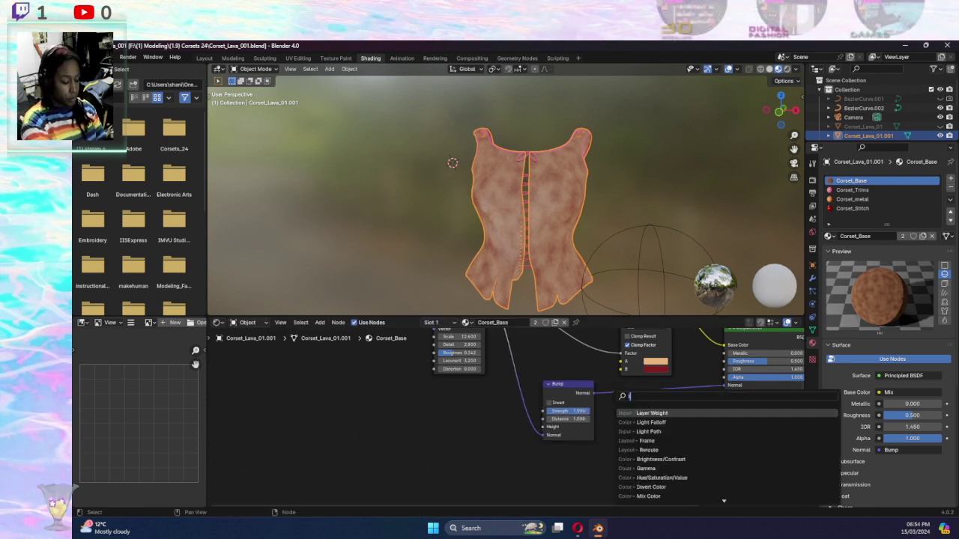
pyautogui.write('ayer')
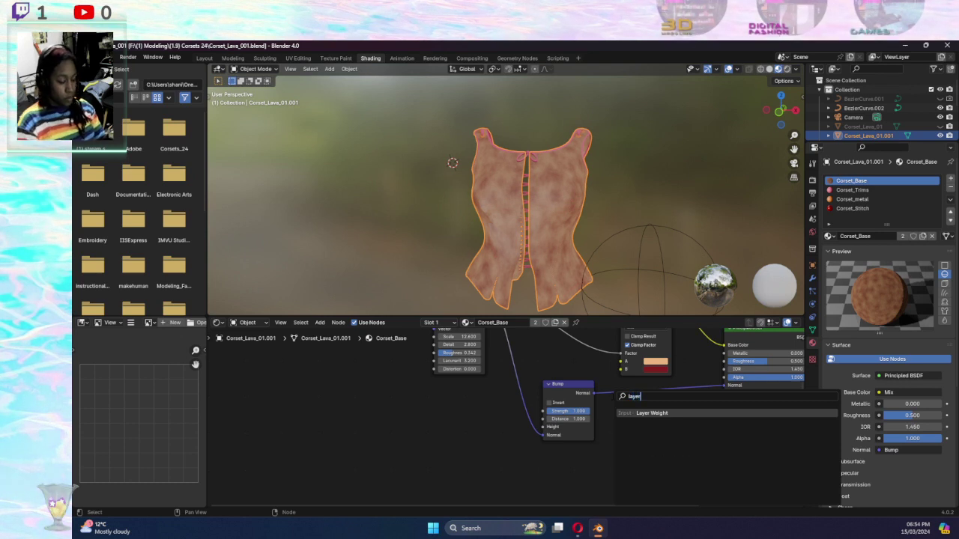
pyautogui.press('Return')
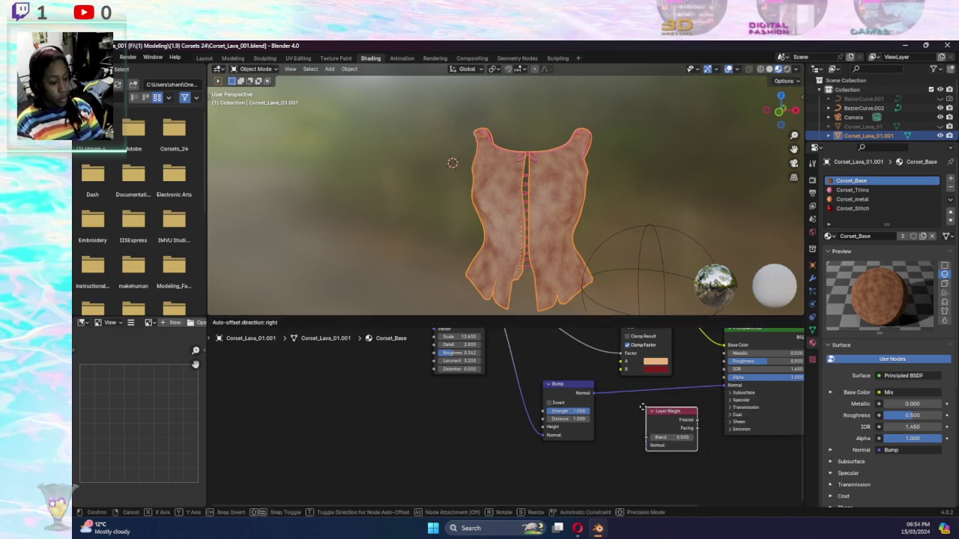
pyautogui.click(701, 421)
pyautogui.moveTo(688, 418); pyautogui.dragTo(731, 395)
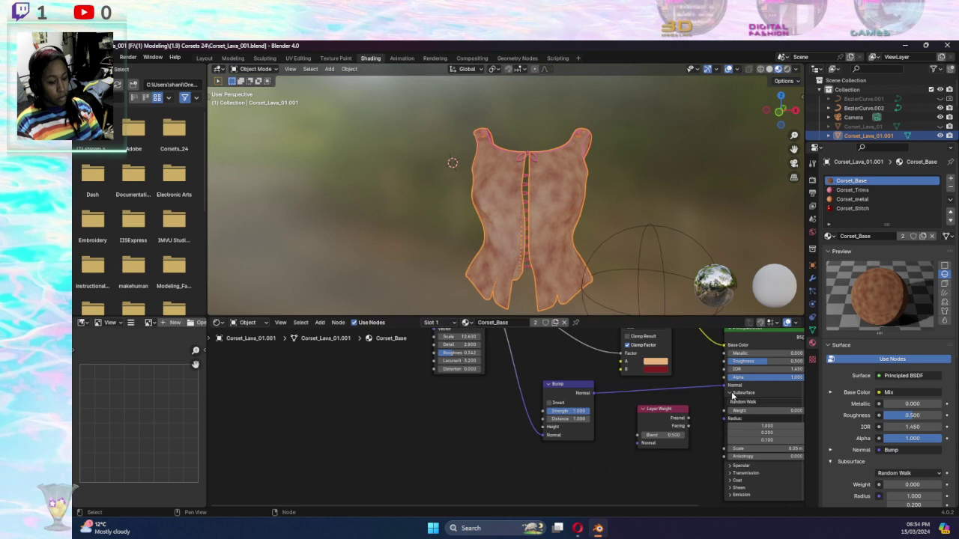
pyautogui.click(732, 393)
pyautogui.click(732, 400)
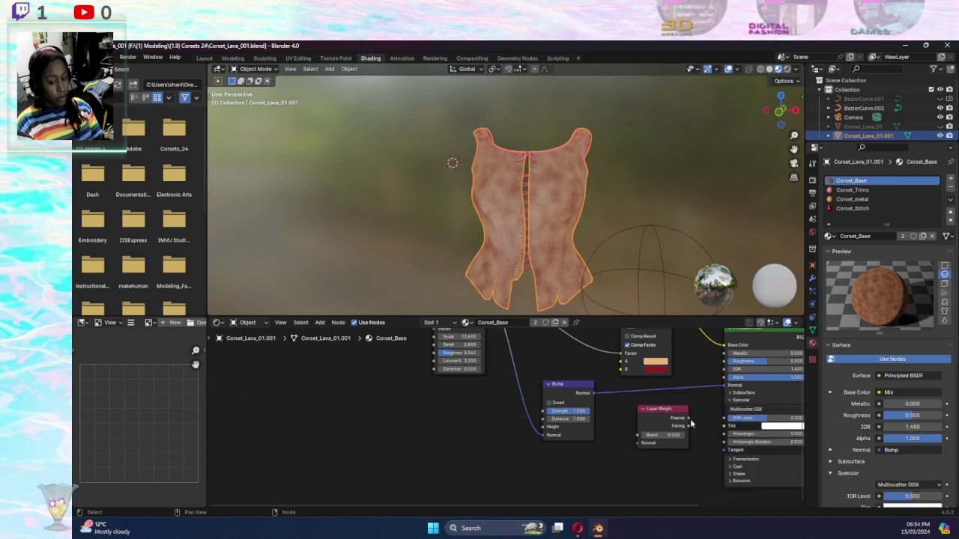
pyautogui.moveTo(690, 418); pyautogui.dragTo(724, 418)
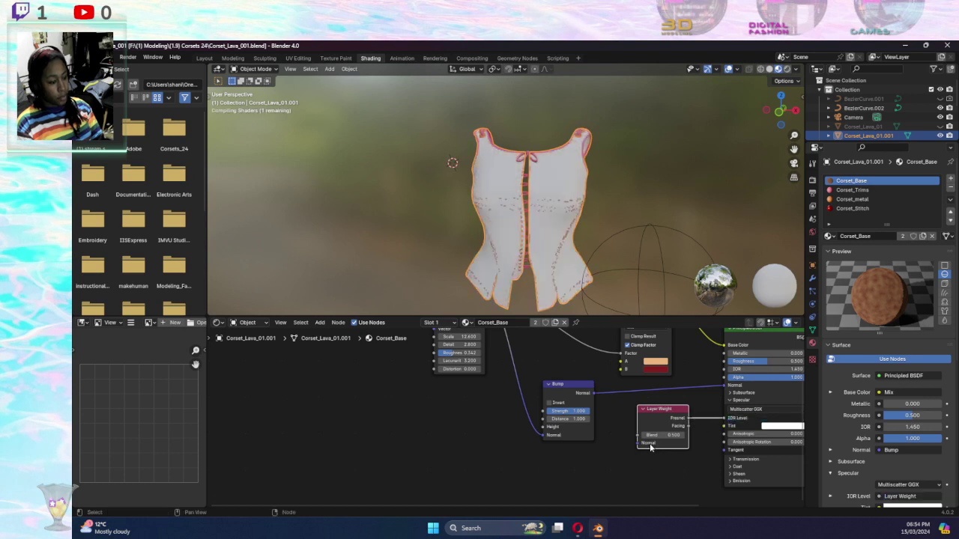
# Set the Layer Weight Blend to 1.0 and inspect the corset's shading
pyautogui.click(653, 435)
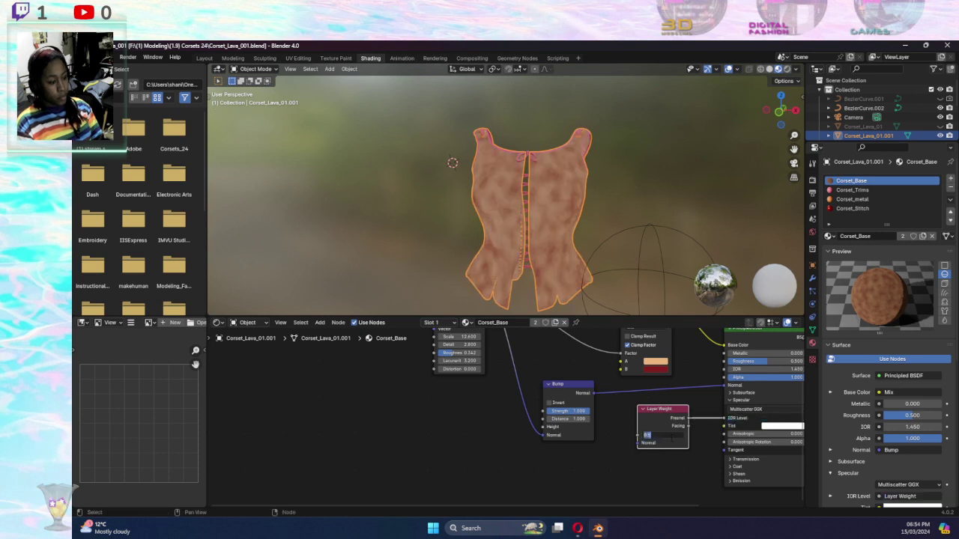
pyautogui.write('1')
pyautogui.press('Return')
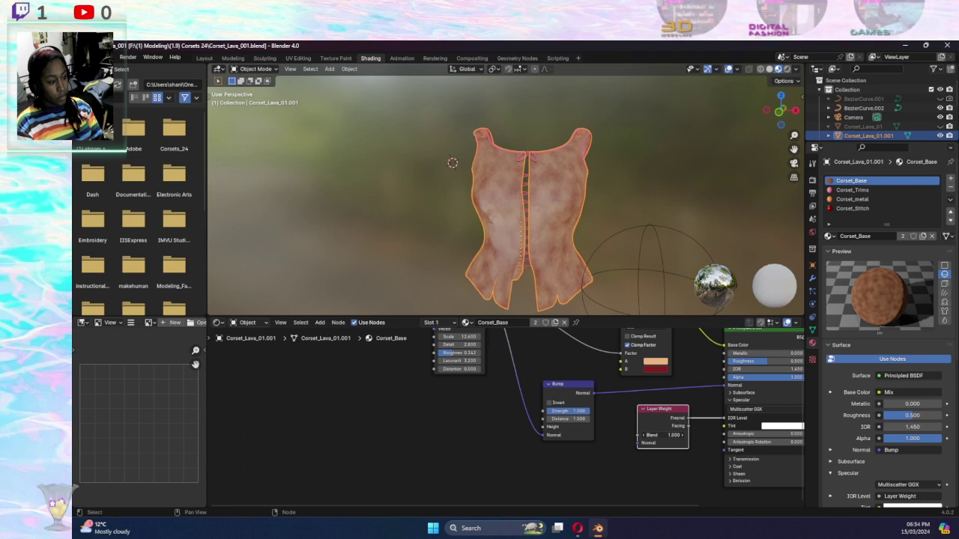
pyautogui.moveTo(667, 175)
pyautogui.mouseDown(button='middle')
pyautogui.moveTo(589, 194)
pyautogui.moveTo(260, 187)
pyautogui.moveTo(240, 175)
pyautogui.moveTo(213, 209)
pyautogui.moveTo(801, 215)
pyautogui.moveTo(227, 210)
pyautogui.moveTo(460, 338)
pyautogui.mouseUp(button='middle')
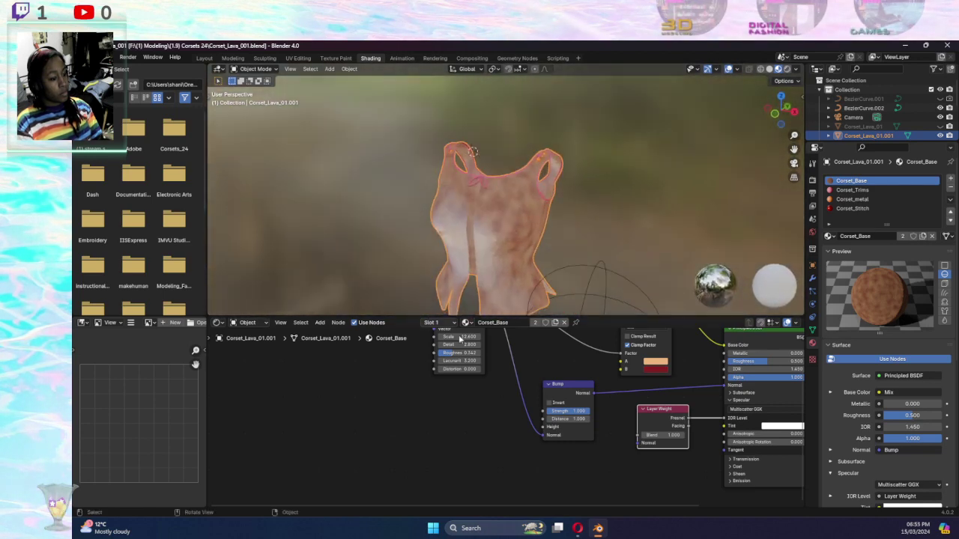
# Enter 0.6 for the Layer Weight Blend, then settle it at 0.5
pyautogui.click(652, 436)
pyautogui.write('0.6')
pyautogui.press('Return')
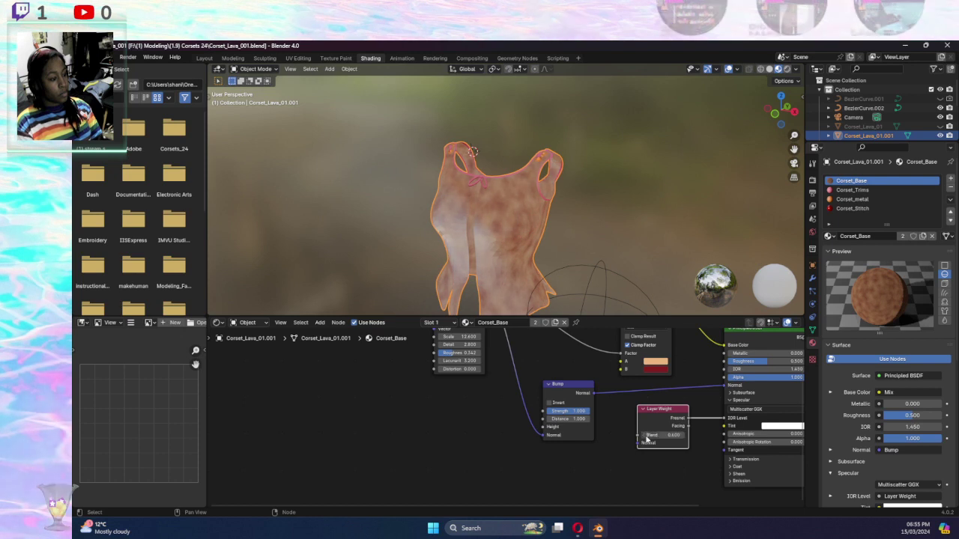
pyautogui.click(649, 436)
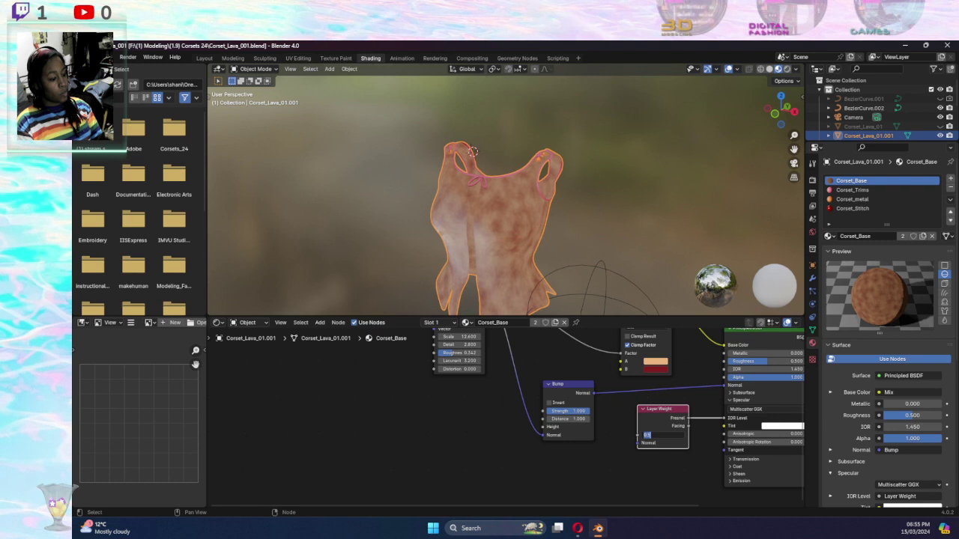
pyautogui.press('Return')
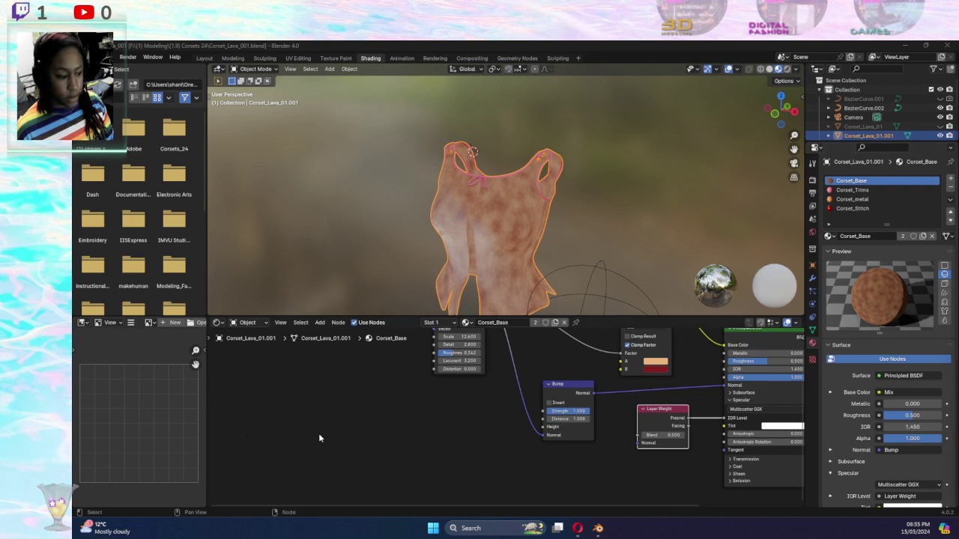
# Pan the node canvas to empty space, expand the emission settings, and save Corset_Lava_001.blend
pyautogui.moveTo(318, 433); pyautogui.dragTo(368, 389, button='middle')
pyautogui.moveTo(438, 406)
pyautogui.mouseDown(button='middle')
pyautogui.moveTo(500, 392)
pyautogui.moveTo(489, 405)
pyautogui.mouseUp(button='middle')
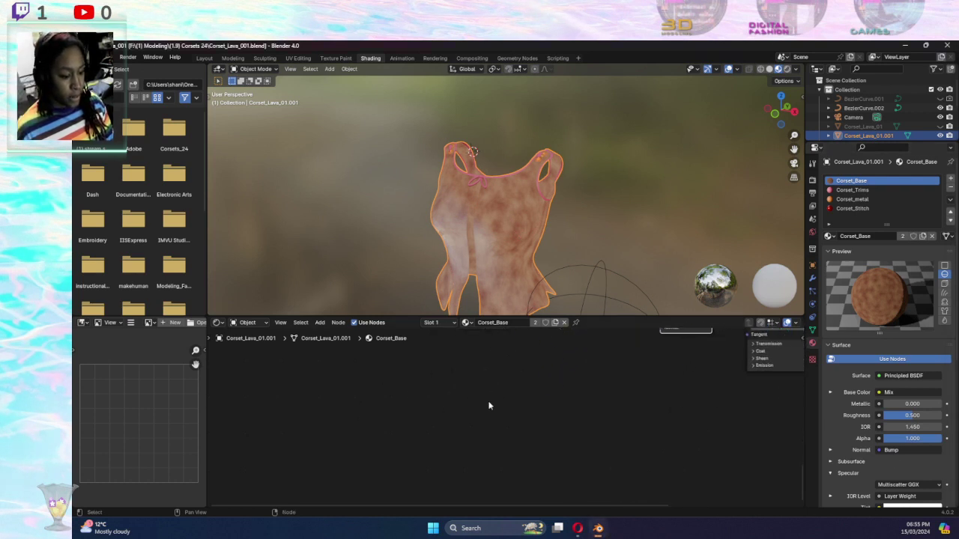
pyautogui.click(753, 365)
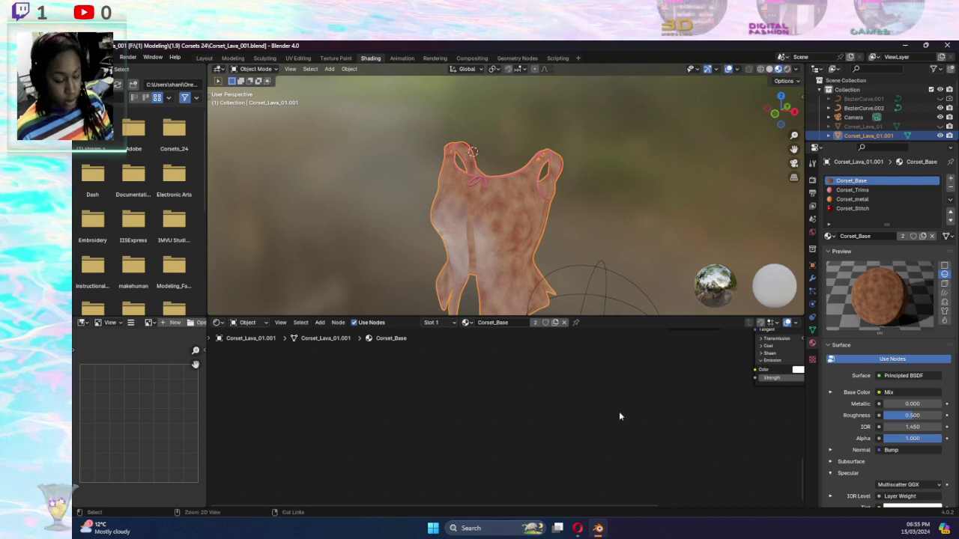
pyautogui.hotkey('ctrl', 's')
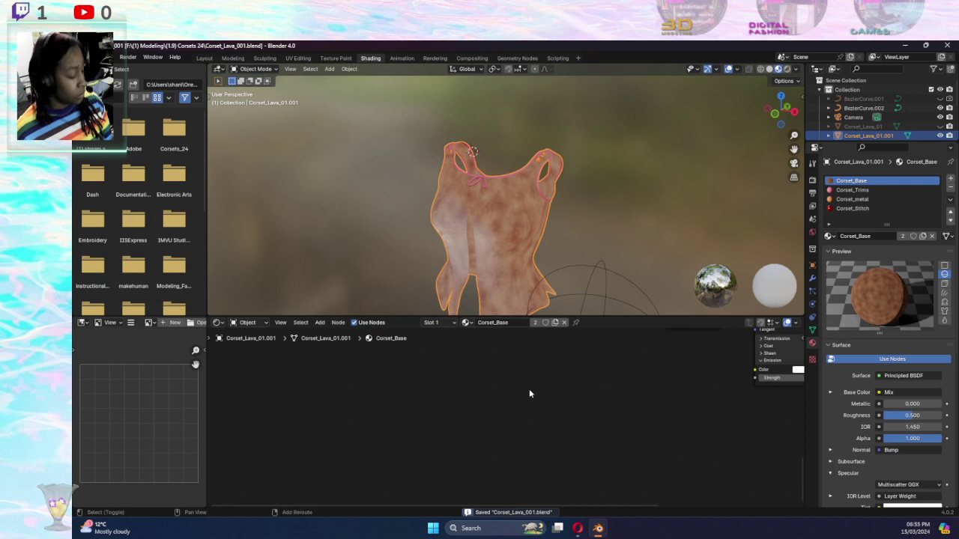
pyautogui.hotkey('shift', 'a')
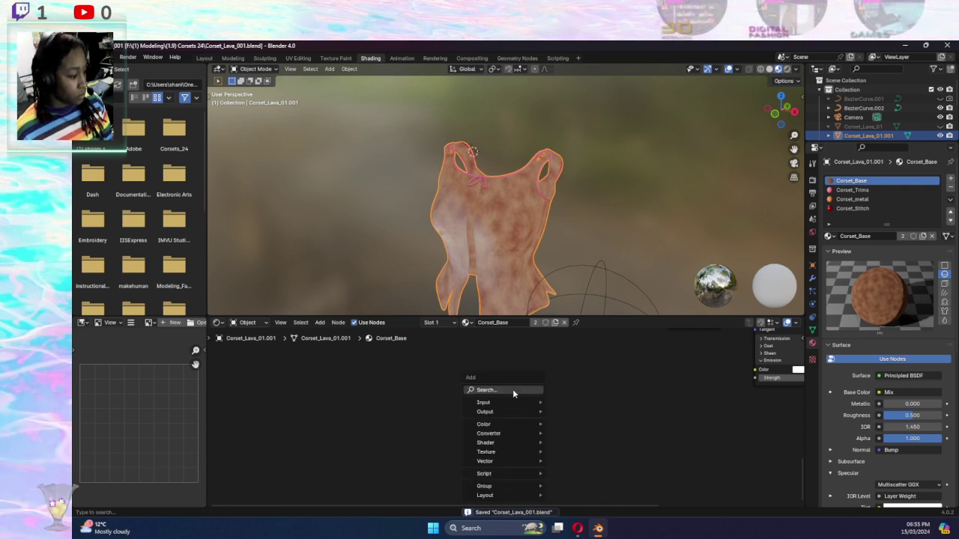
# Add a Texture Coordinate node on the left of the node tree
pyautogui.write('t')
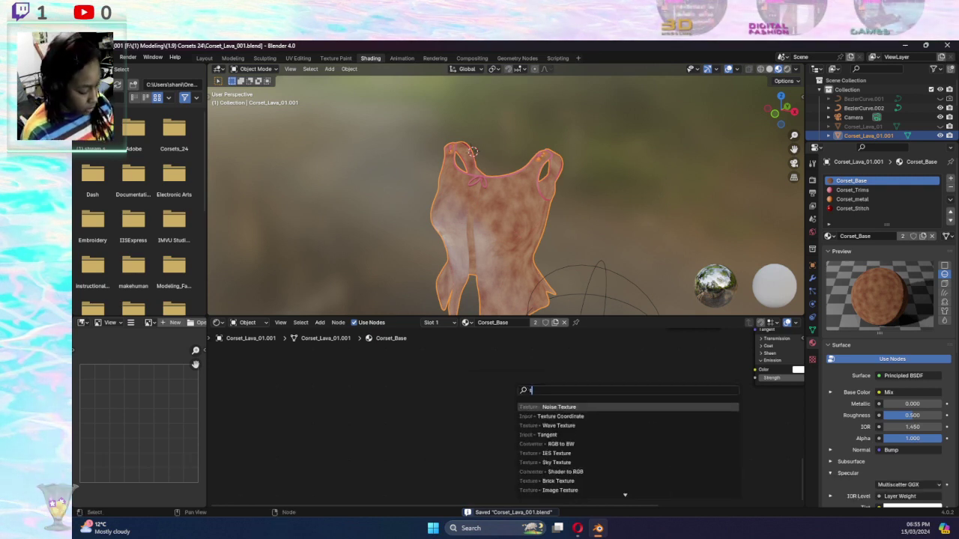
pyautogui.write('exture')
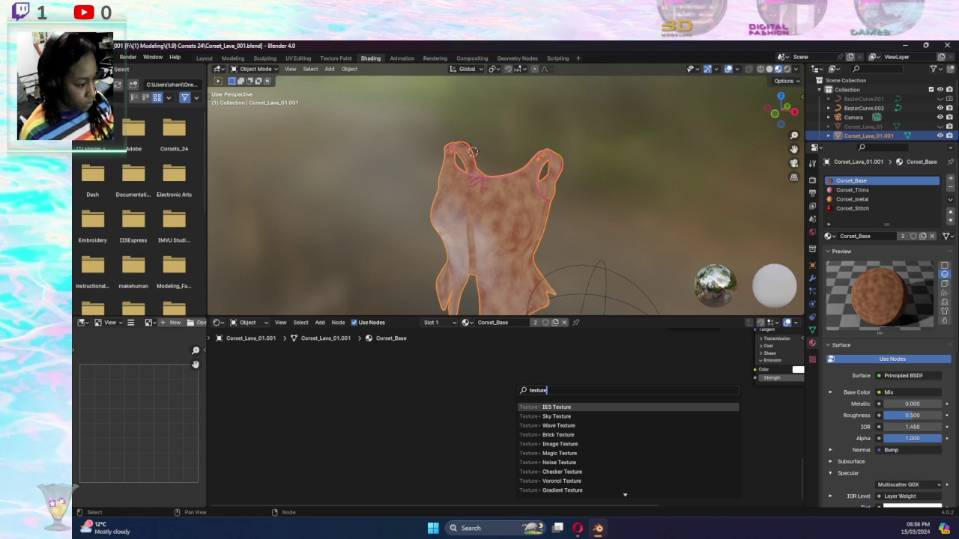
pyautogui.write(' c')
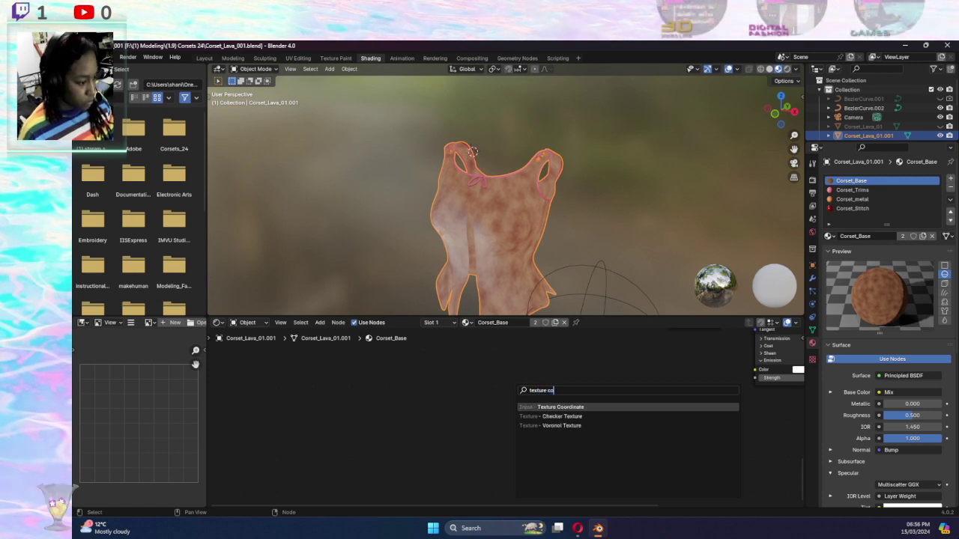
pyautogui.write('o')
pyautogui.press('Up')
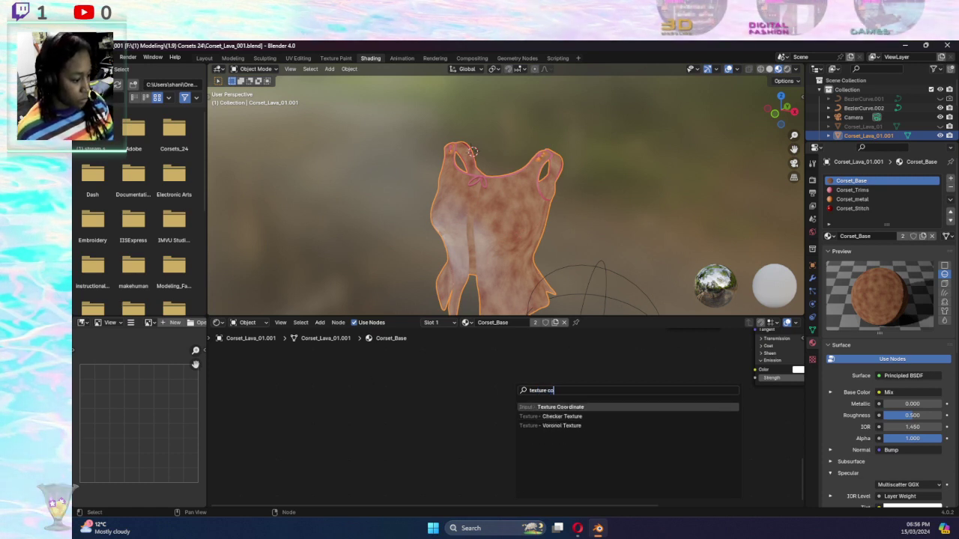
pyautogui.press('Return')
pyautogui.click(308, 362)
pyautogui.click(446, 391)
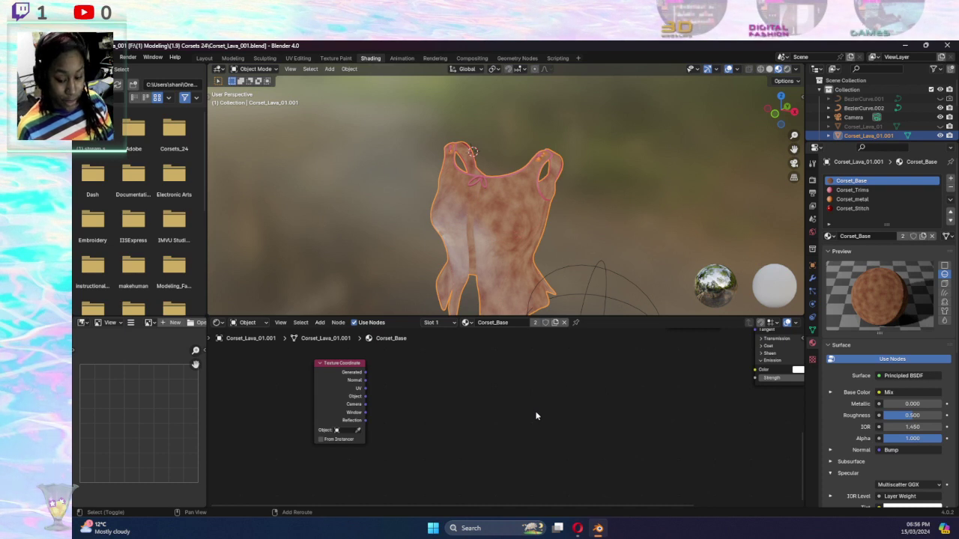
# Add a Mapping node beside the Texture Coordinate node
pyautogui.hotkey('shift', 'a')
pyautogui.moveTo(509, 413)
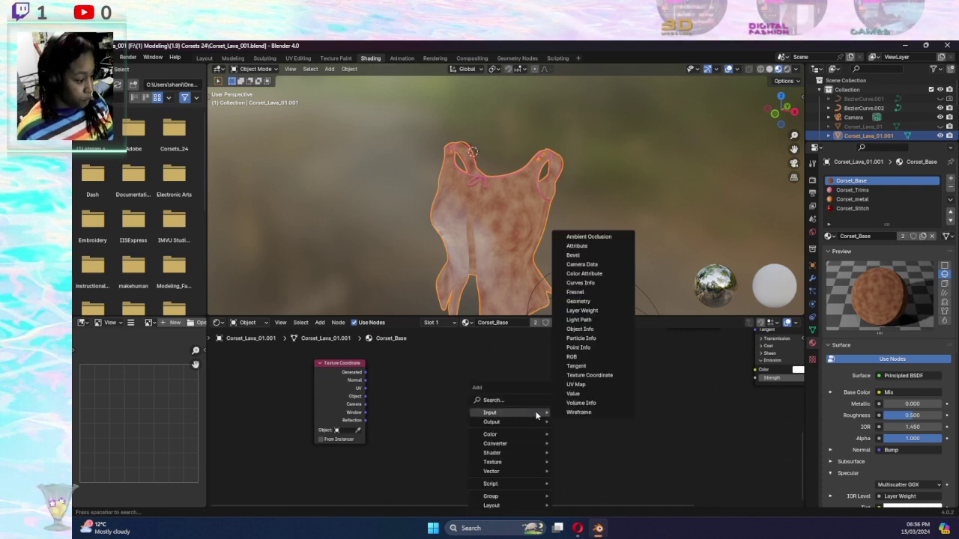
pyautogui.click(497, 400)
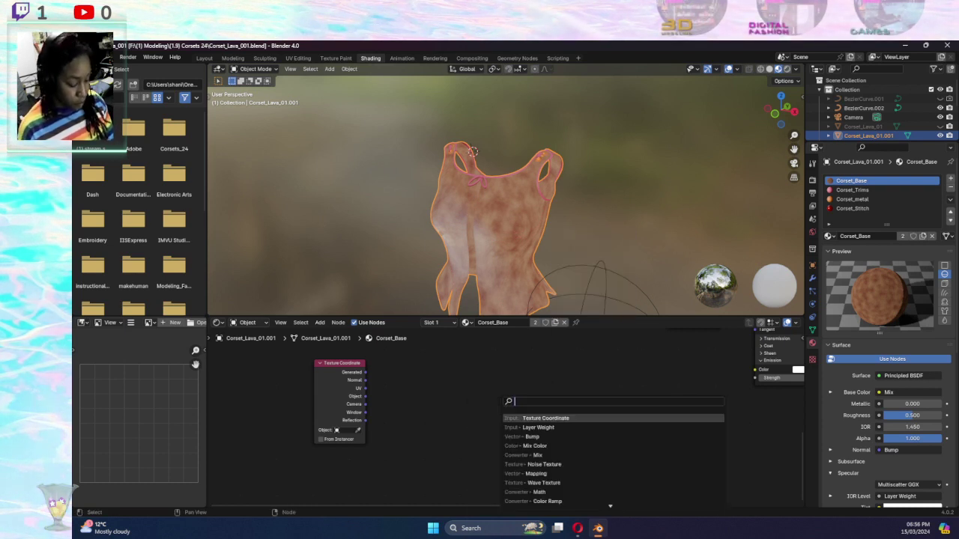
pyautogui.write('mapping')
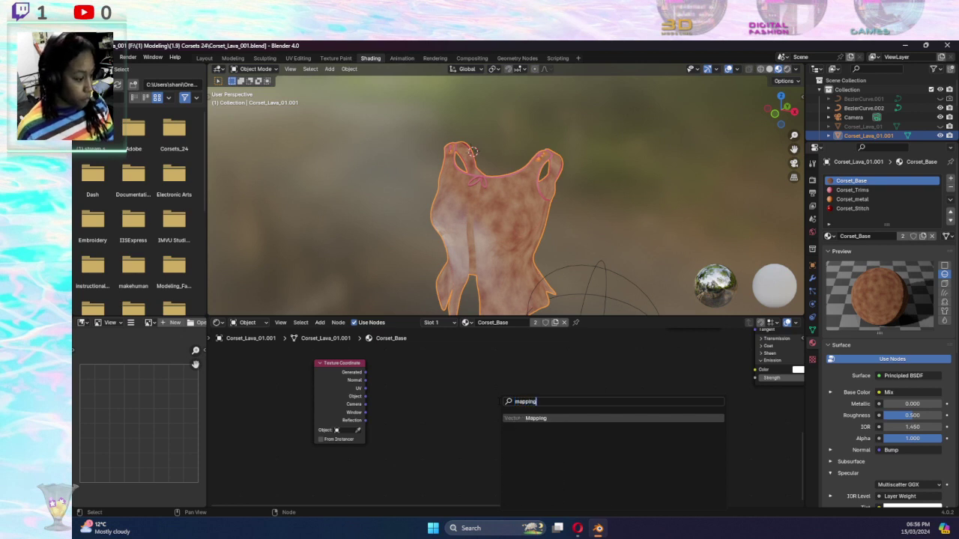
pyautogui.press('Return')
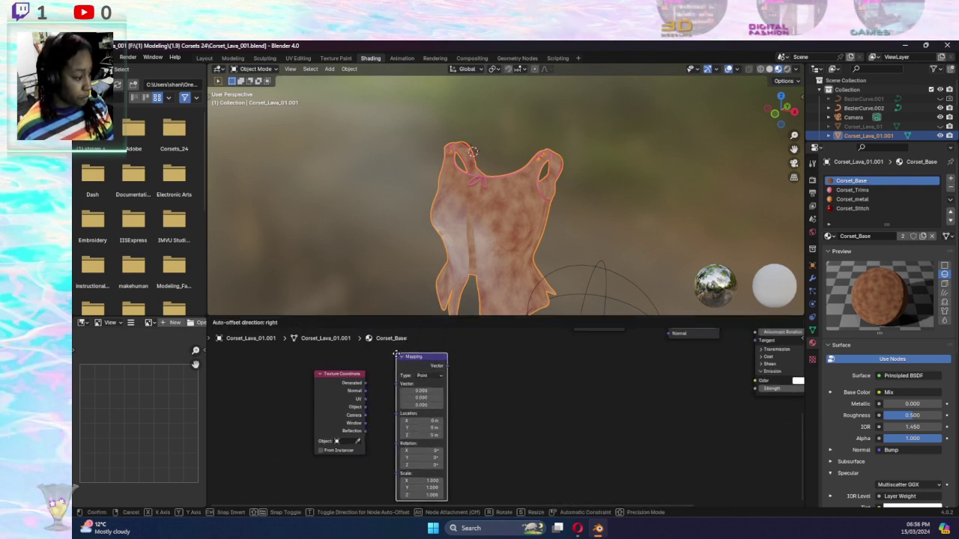
pyautogui.click(396, 354)
pyautogui.click(563, 413)
# Add a Color Ramp node by searching, retrying with a shorter 'colou' term
pyautogui.hotkey('shift', 'a')
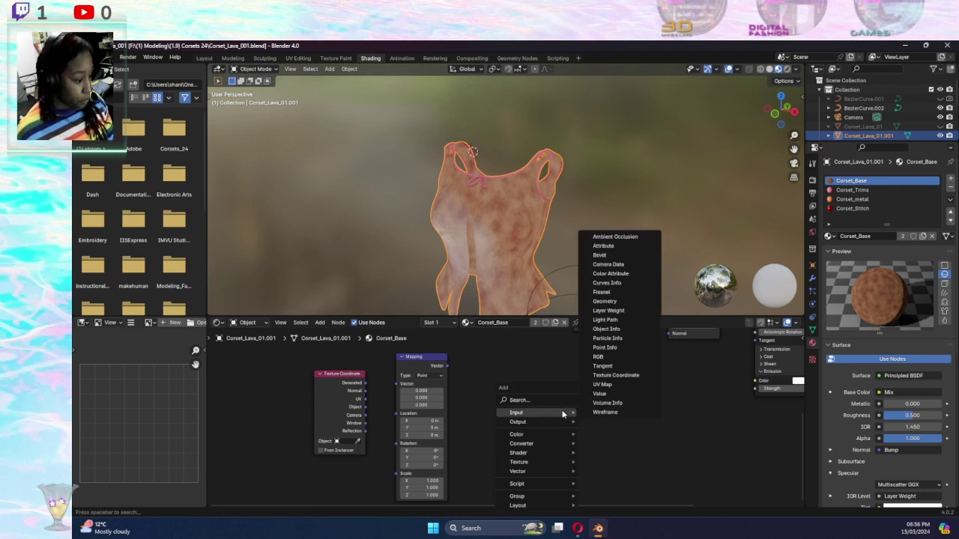
pyautogui.click(520, 400)
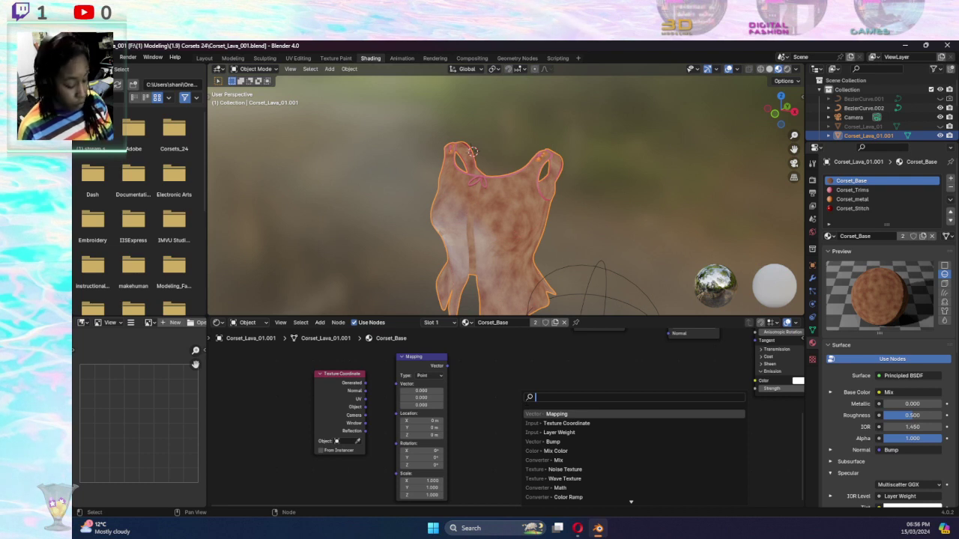
pyautogui.write('colour')
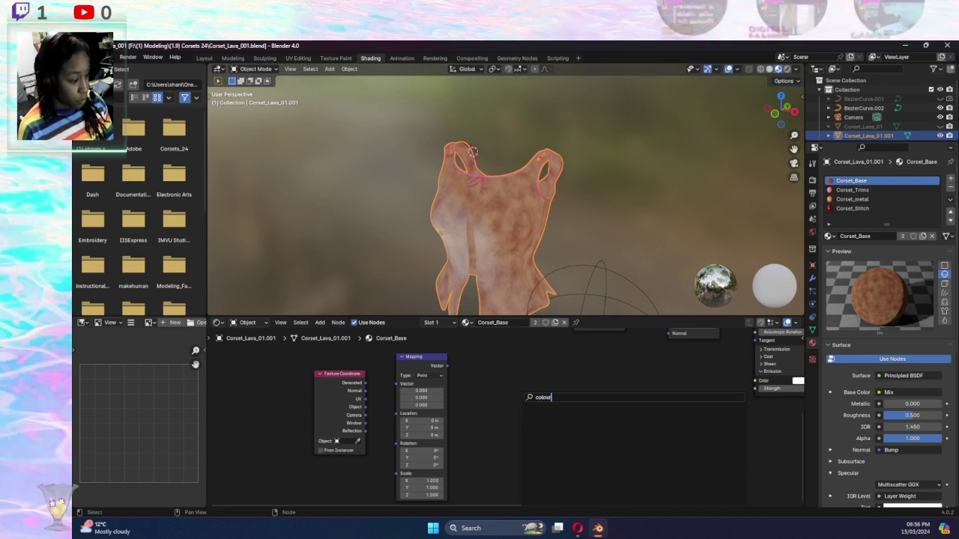
pyautogui.write(' ramp')
pyautogui.press('Return')
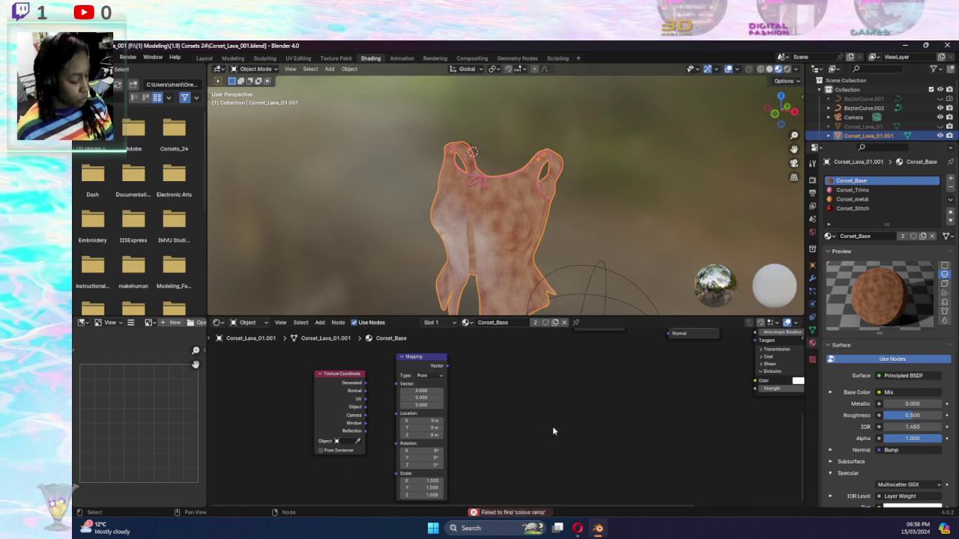
pyautogui.hotkey('shift', 'a')
pyautogui.click(543, 403)
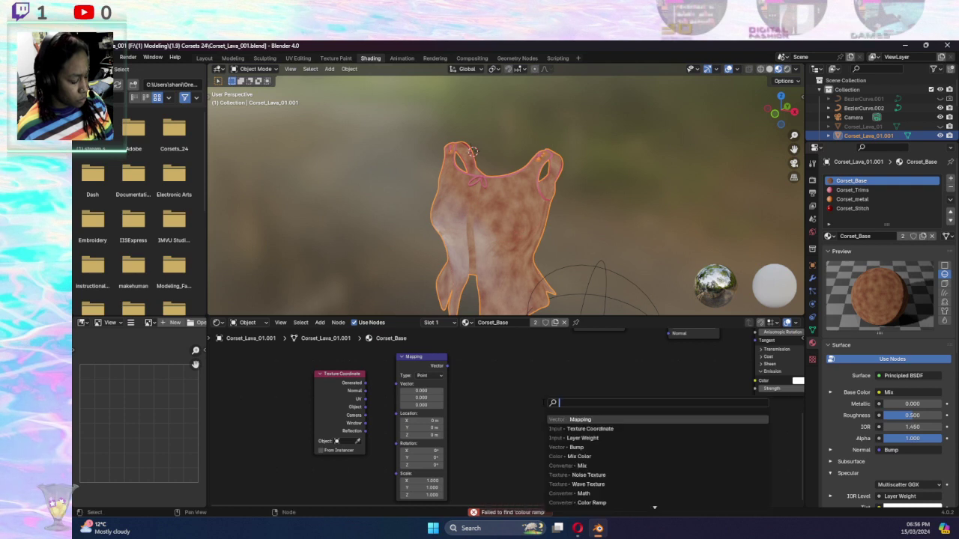
pyautogui.write('colour')
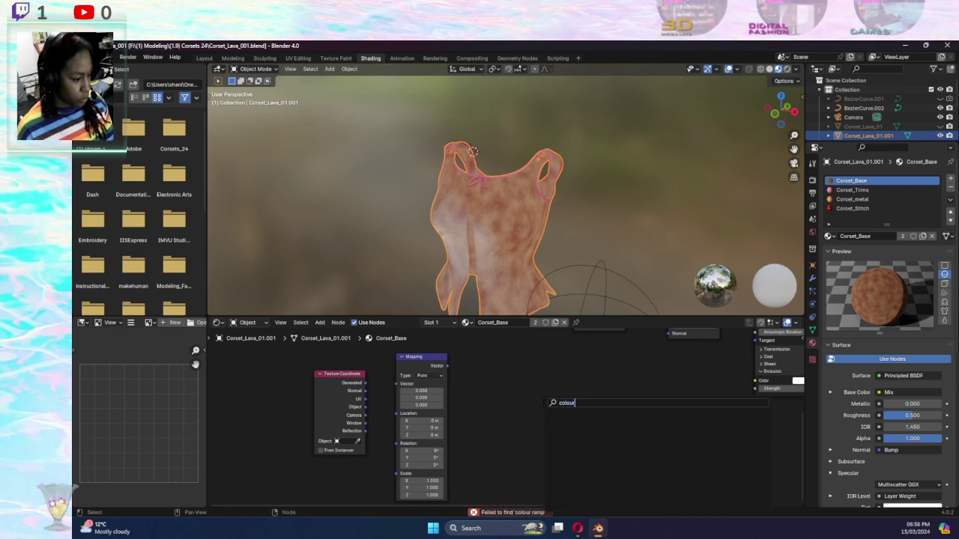
pyautogui.press('BackSpace')
pyautogui.press('BackSpace')
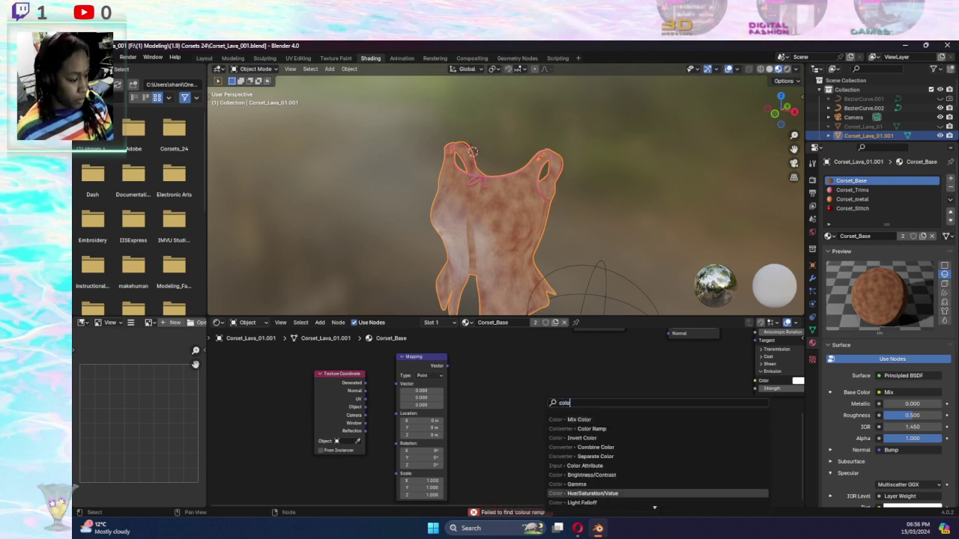
pyautogui.click(592, 429)
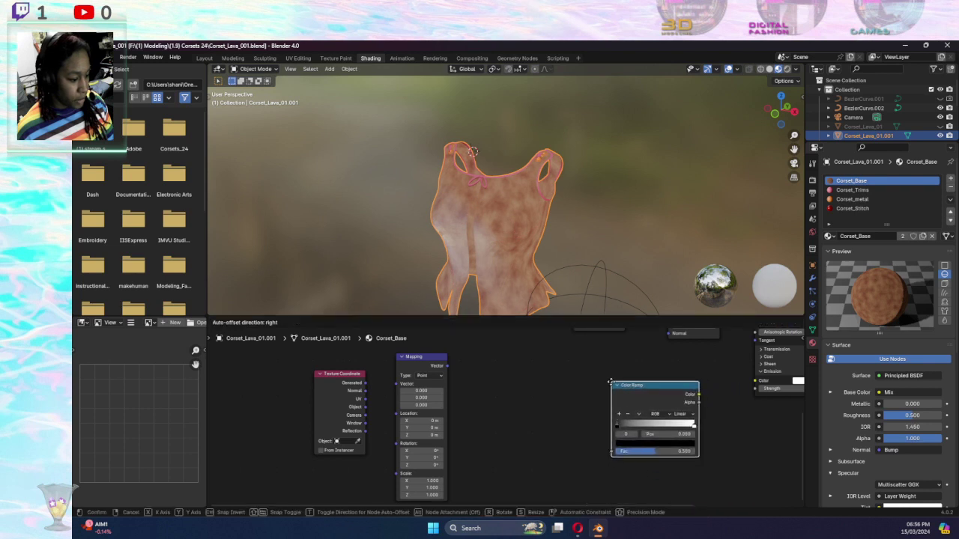
# Place the Color Ramp node and make its left stop a deep red
pyautogui.click(667, 354)
pyautogui.click(618, 440)
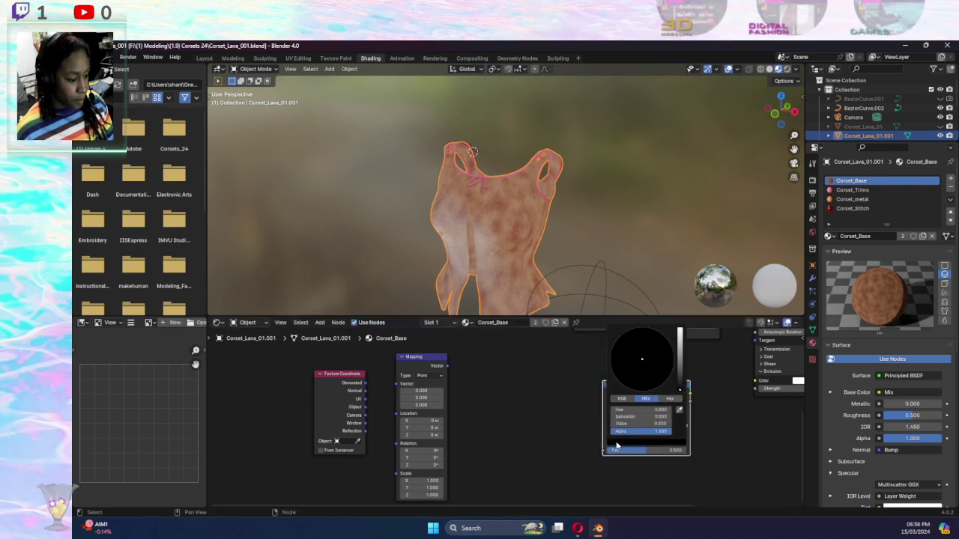
pyautogui.click(679, 371)
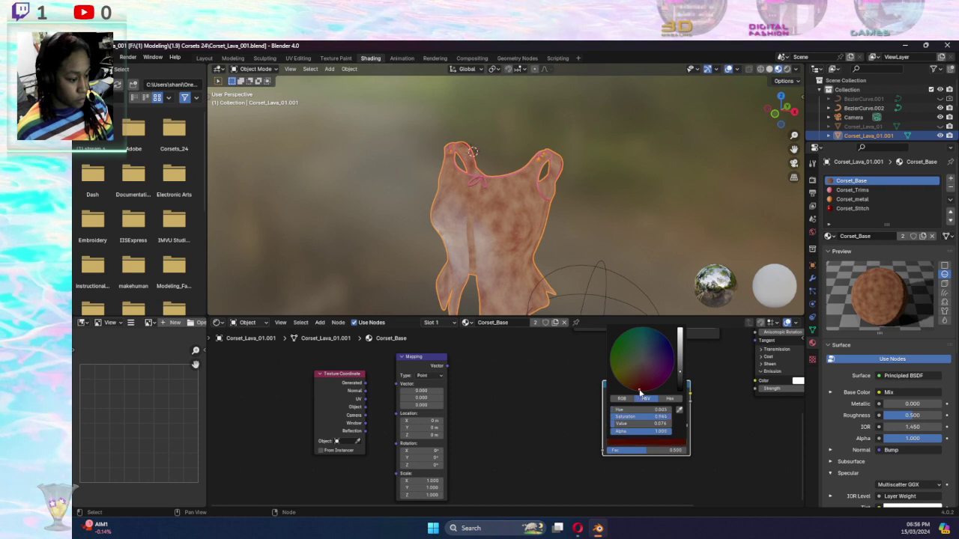
# Make the Color Ramp's right stop a saturated orange
pyautogui.click(684, 426)
pyautogui.click(646, 441)
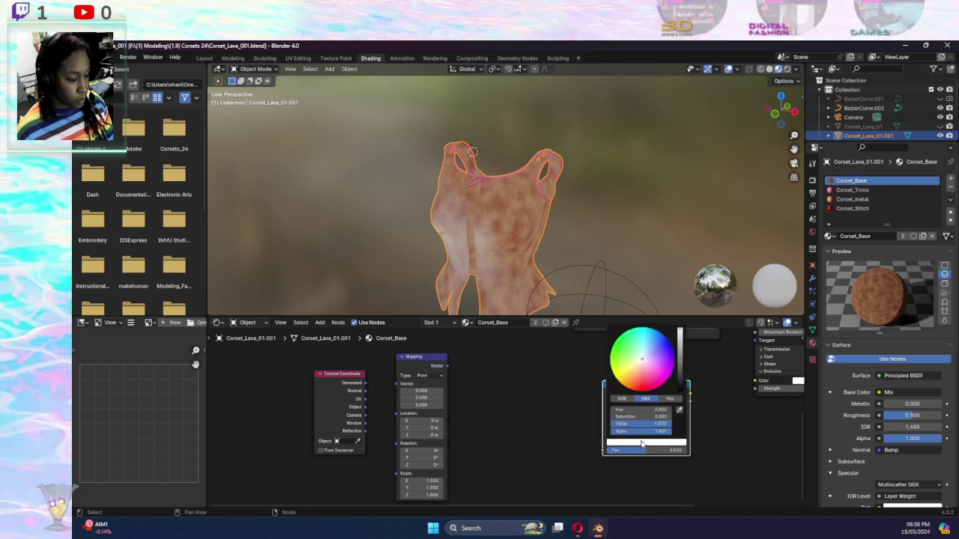
pyautogui.click(639, 372)
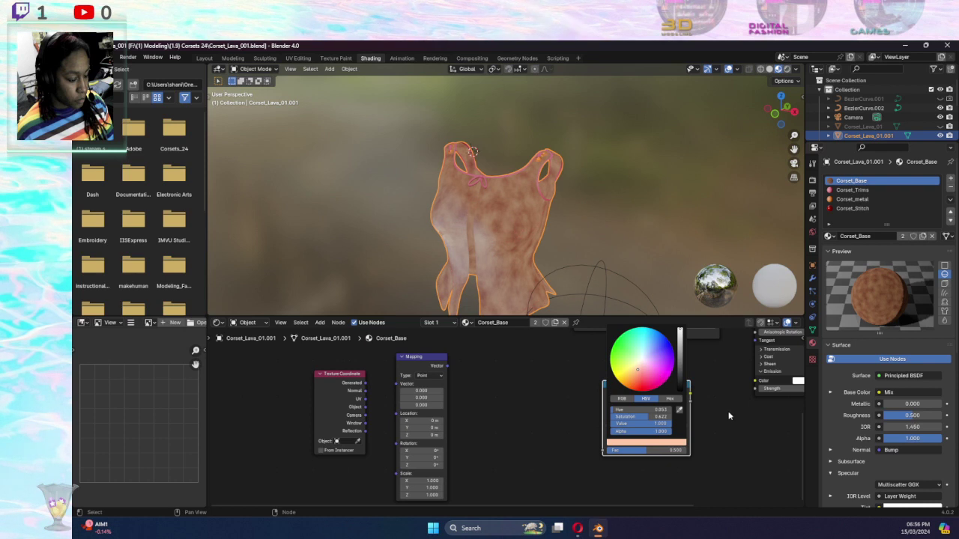
pyautogui.click(641, 442)
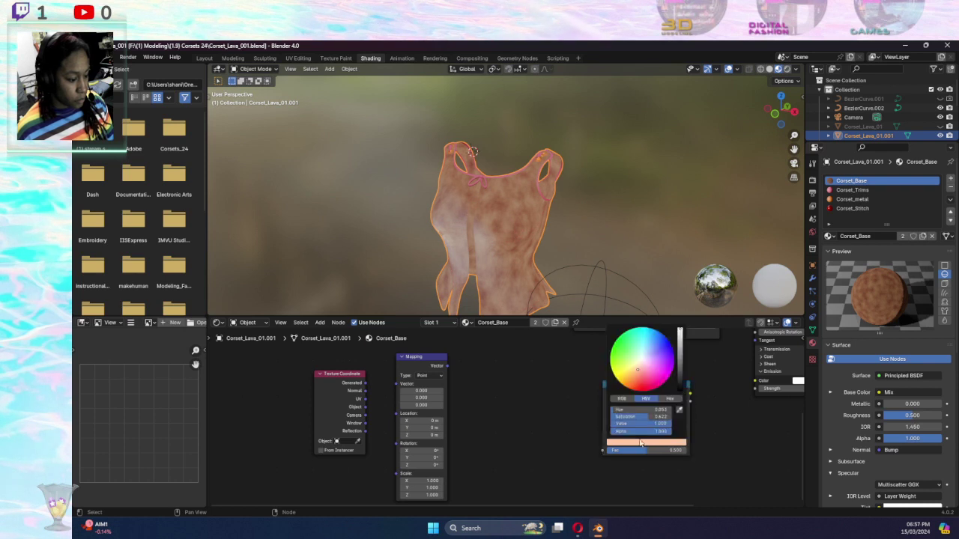
pyautogui.moveTo(638, 370)
pyautogui.mouseDown()
pyautogui.moveTo(638, 382)
pyautogui.moveTo(755, 381)
pyautogui.mouseUp()
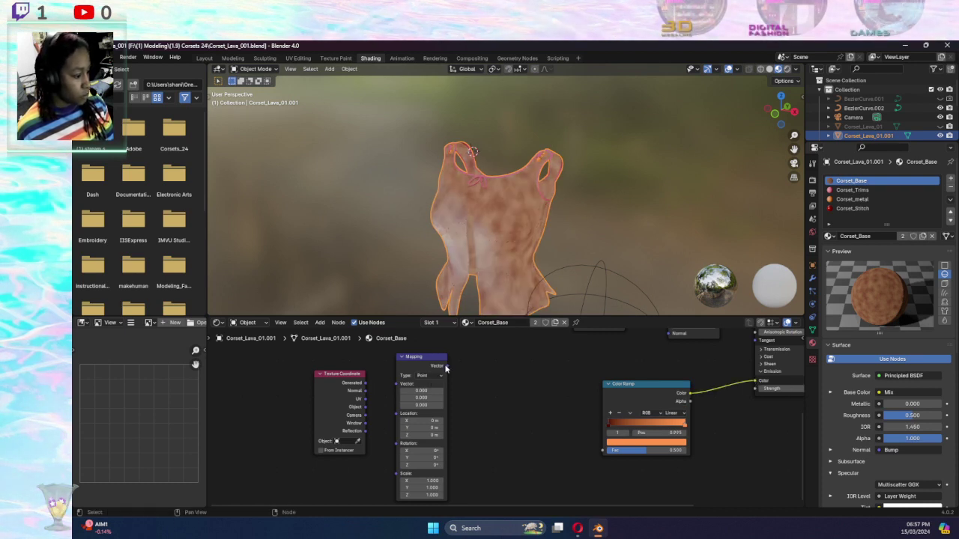
# Link Mapping Vector into Color Ramp Fac and Texture Coordinate Object into Mapping Vector
pyautogui.moveTo(446, 366); pyautogui.dragTo(604, 451)
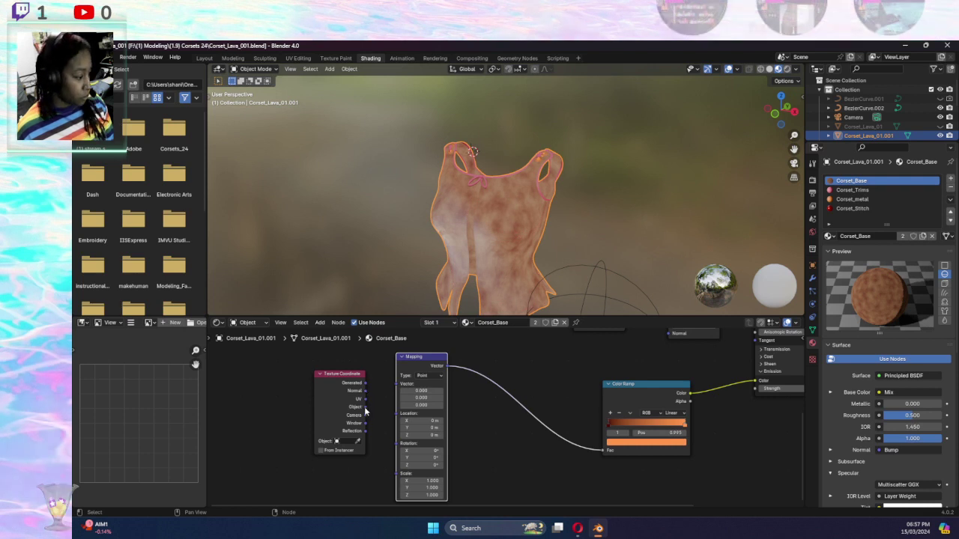
pyautogui.moveTo(365, 407); pyautogui.dragTo(401, 391)
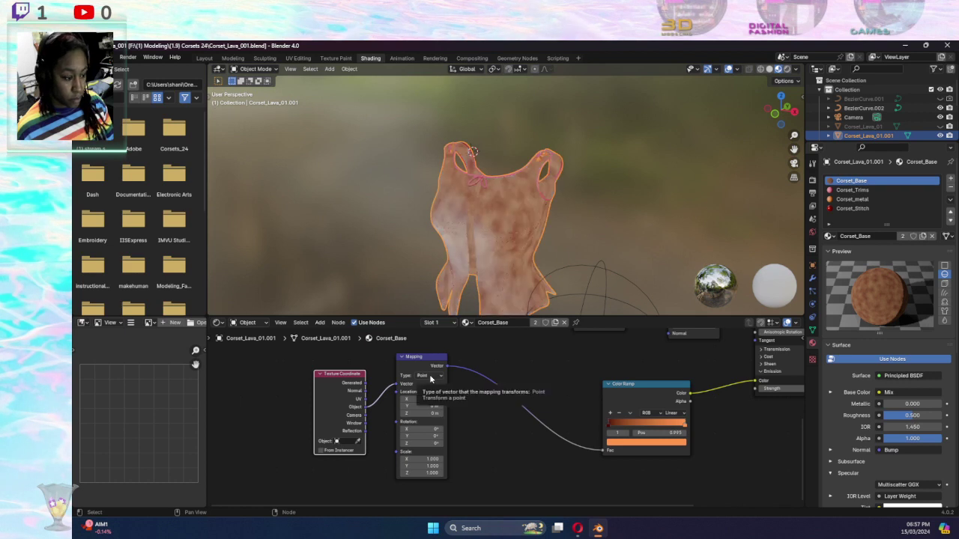
pyautogui.scroll(-4, 539, 399)
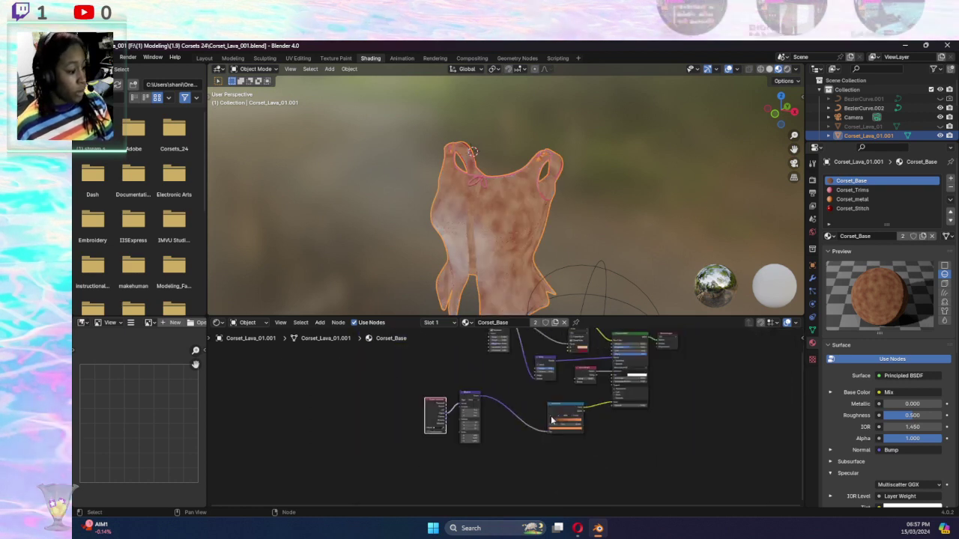
pyautogui.click(519, 386)
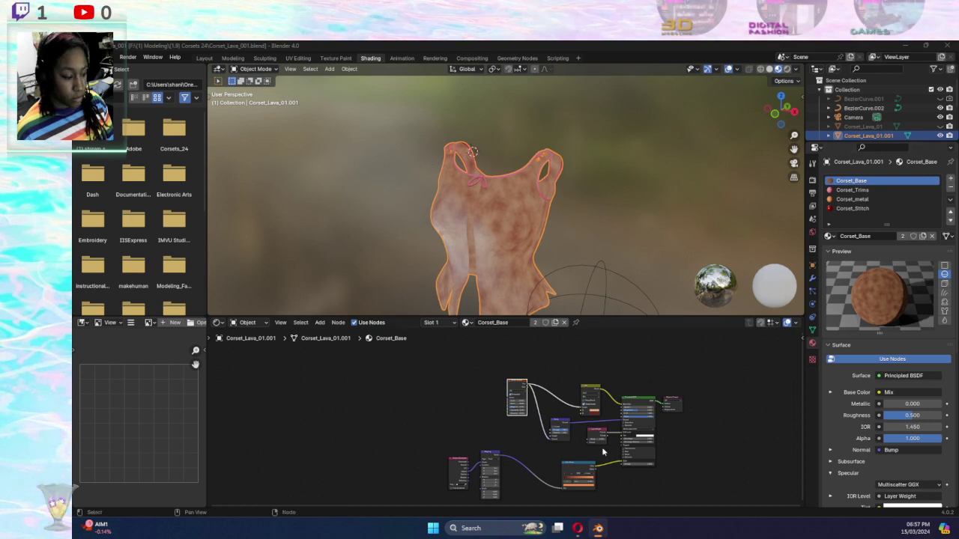
# Insert a Noise Texture node onto the Mapping–Color Ramp link
pyautogui.moveTo(534, 472); pyautogui.dragTo(612, 414, button='middle')
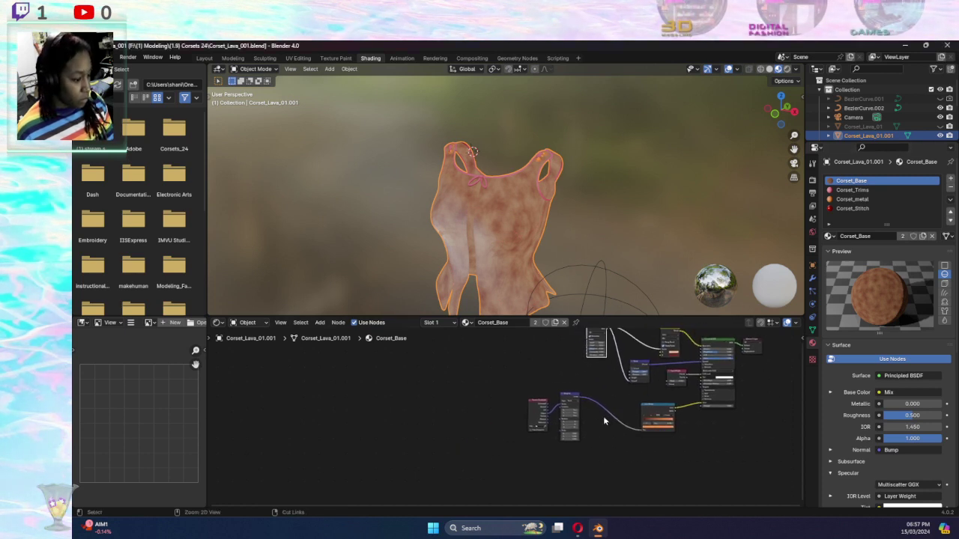
pyautogui.hotkey('ctrl', 'v')
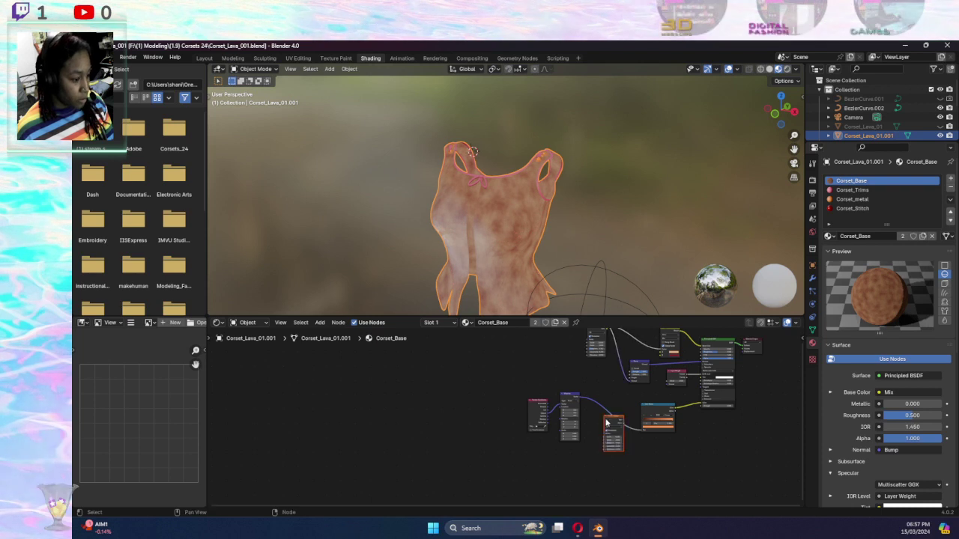
pyautogui.moveTo(607, 424); pyautogui.dragTo(616, 405)
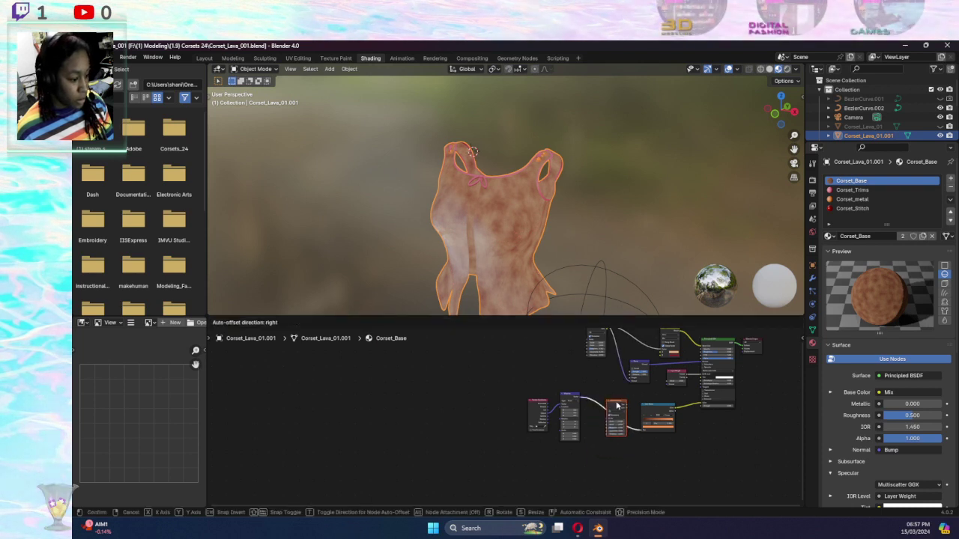
pyautogui.click(616, 406)
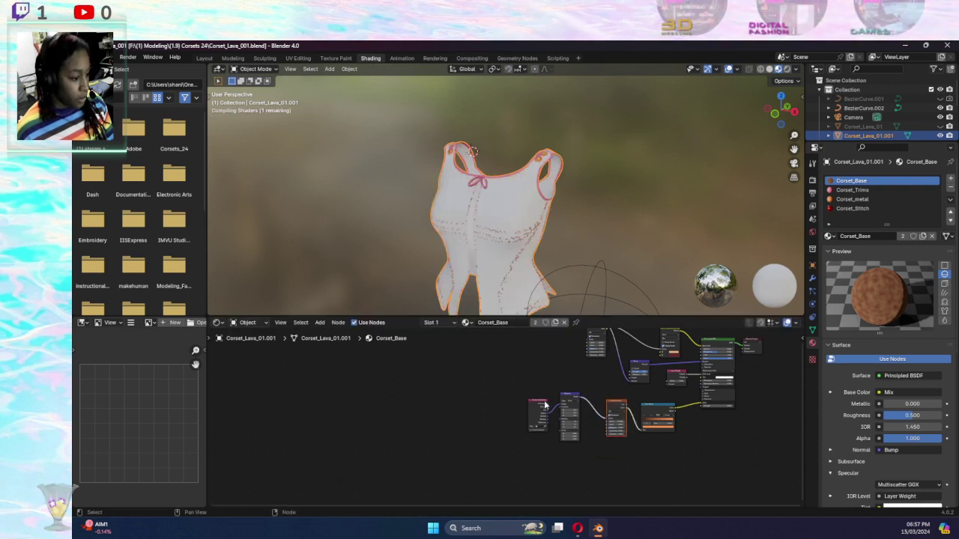
# Select the Texture Coordinate and Mapping nodes, with Mapping active, and duplicate them
pyautogui.scroll(2, 544, 405)
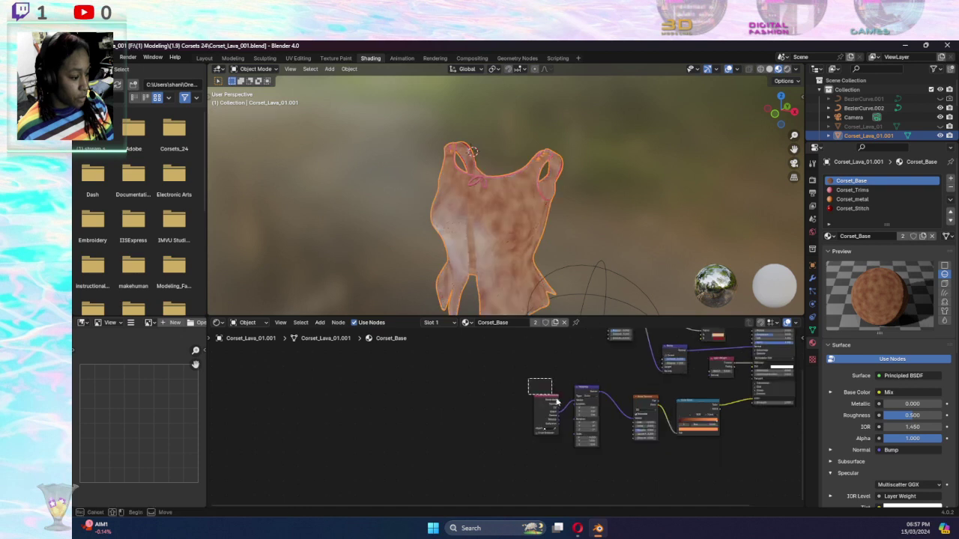
pyautogui.moveTo(529, 379); pyautogui.dragTo(610, 469)
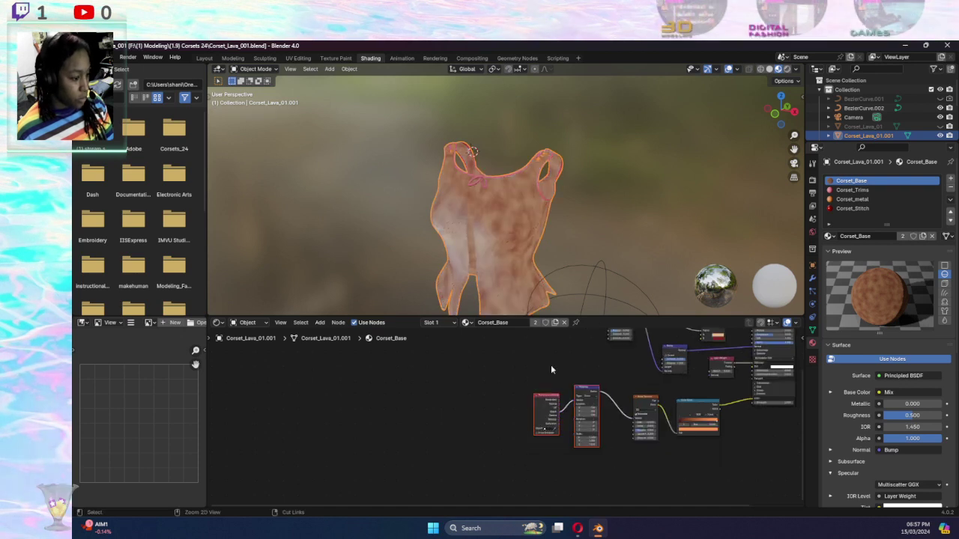
pyautogui.click(582, 389)
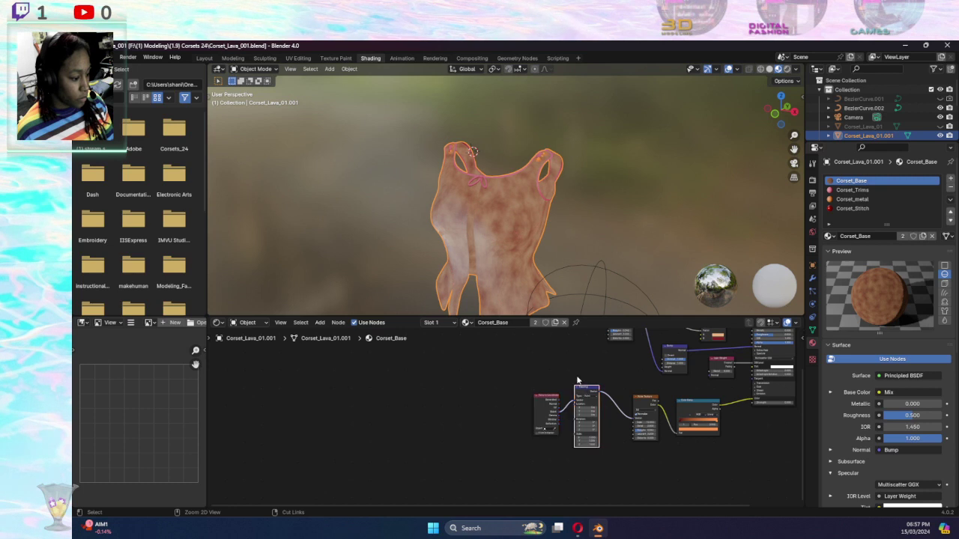
pyautogui.keyDown('shift'); pyautogui.click(546, 409); pyautogui.keyUp('shift')
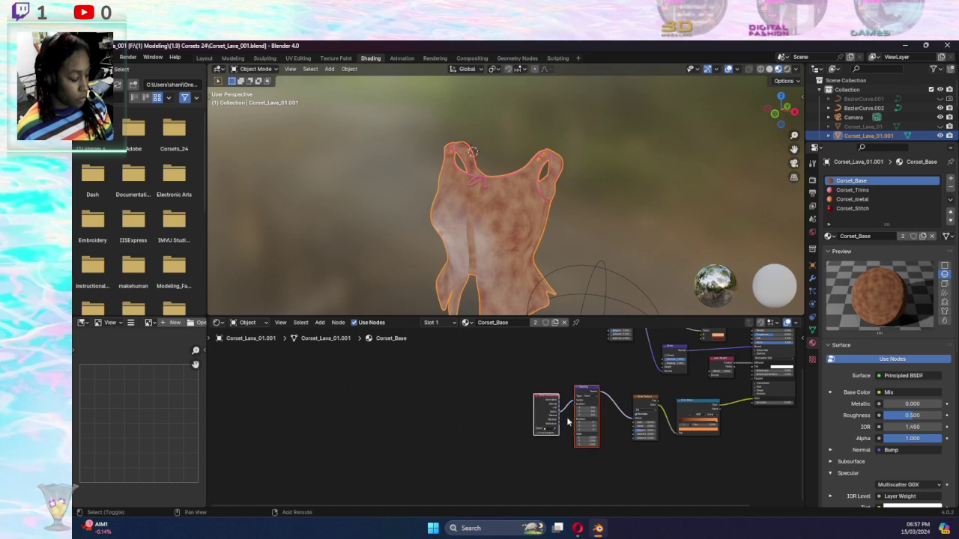
pyautogui.keyDown('shift'); pyautogui.click(584, 388); pyautogui.keyUp('shift')
pyautogui.keyDown('shift'); pyautogui.click(590, 392); pyautogui.keyUp('shift')
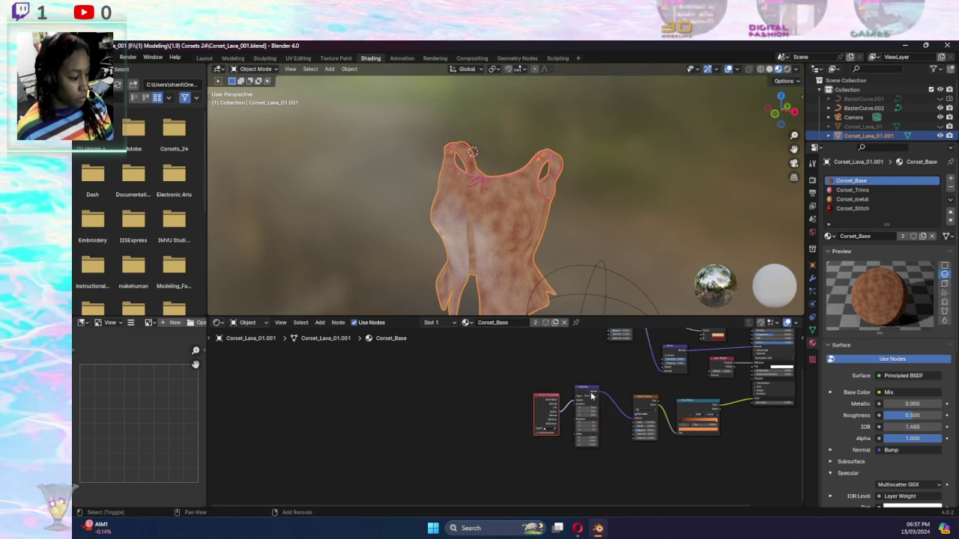
pyautogui.keyDown('shift'); pyautogui.click(586, 392); pyautogui.keyUp('shift')
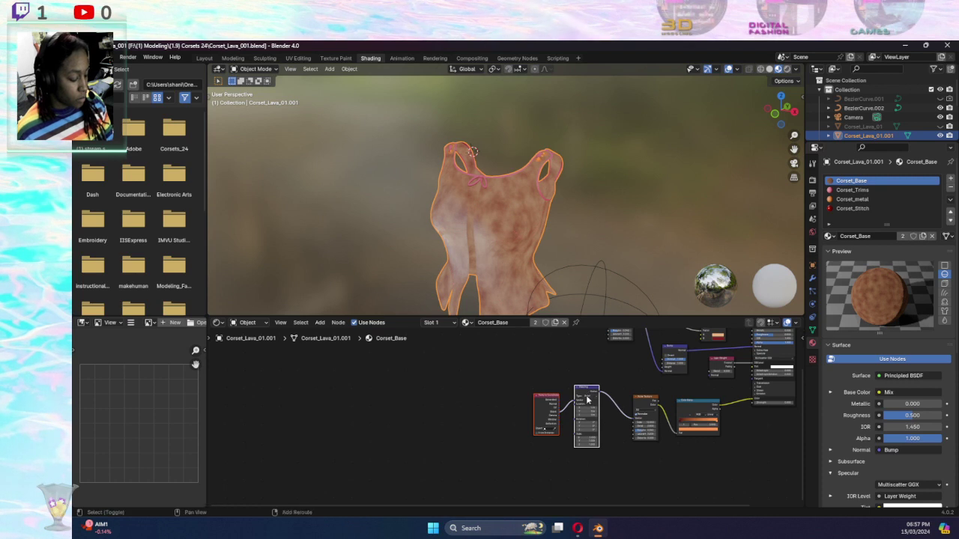
pyautogui.press('g')
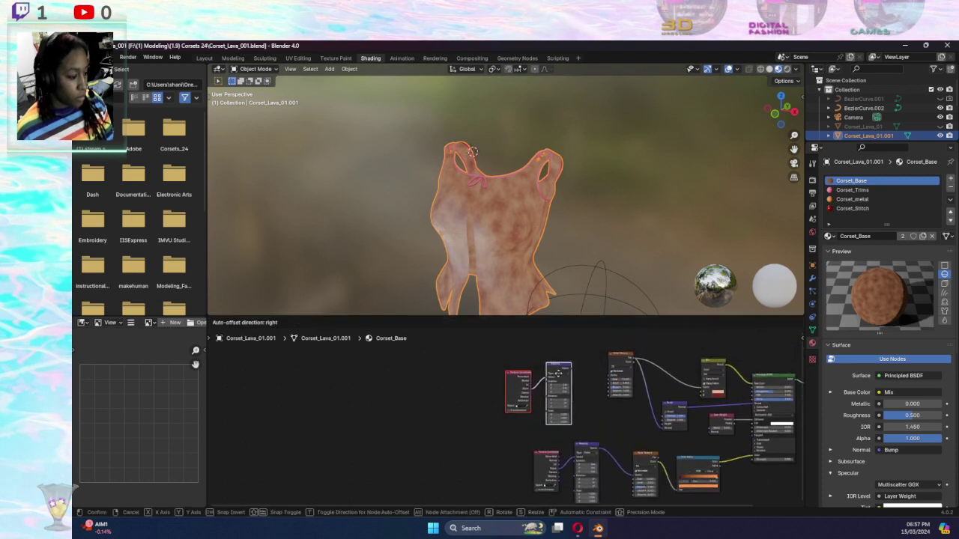
# Place the copied nodes and connect their Mapping Vector to the Noise Texture
pyautogui.click(583, 355)
pyautogui.scroll(3, 601, 373)
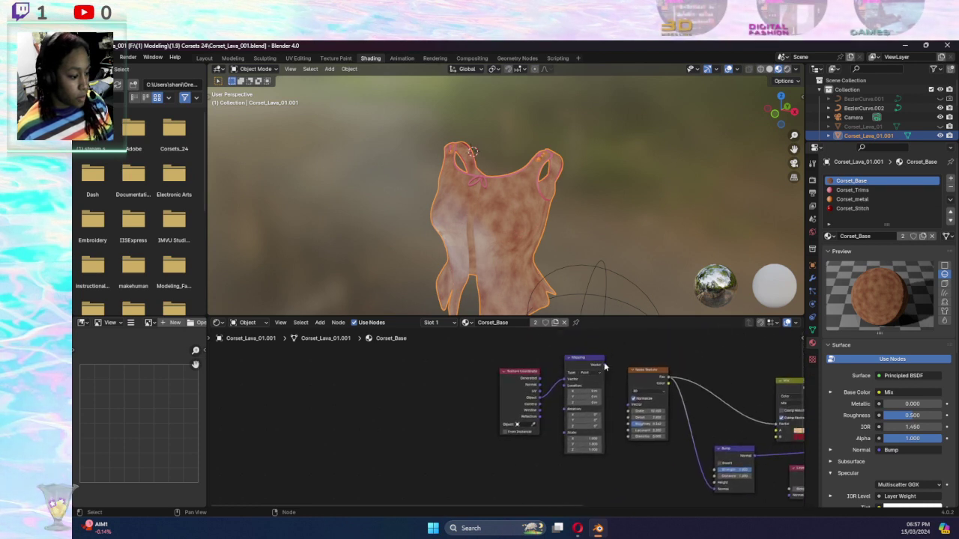
pyautogui.moveTo(604, 364); pyautogui.dragTo(637, 402)
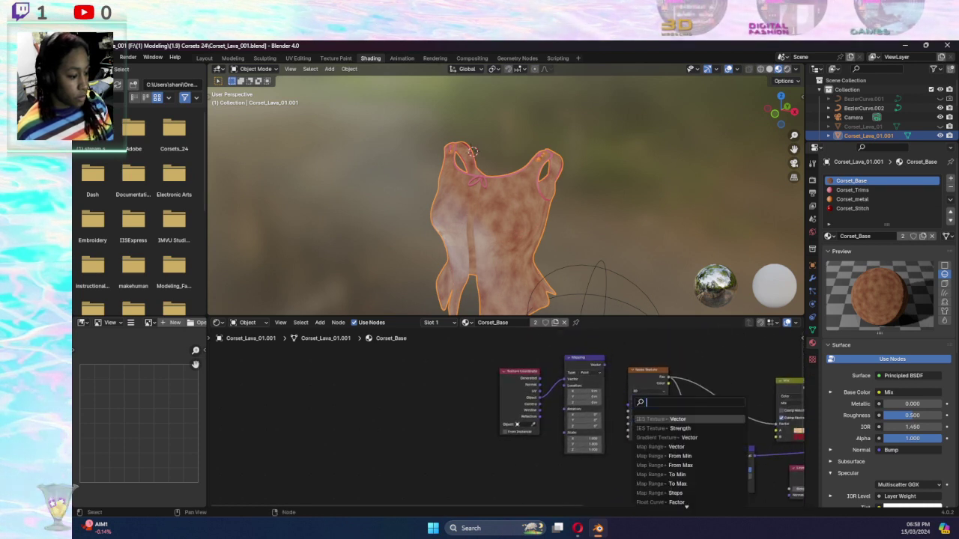
pyautogui.press('Escape')
pyautogui.moveTo(604, 365); pyautogui.dragTo(631, 408)
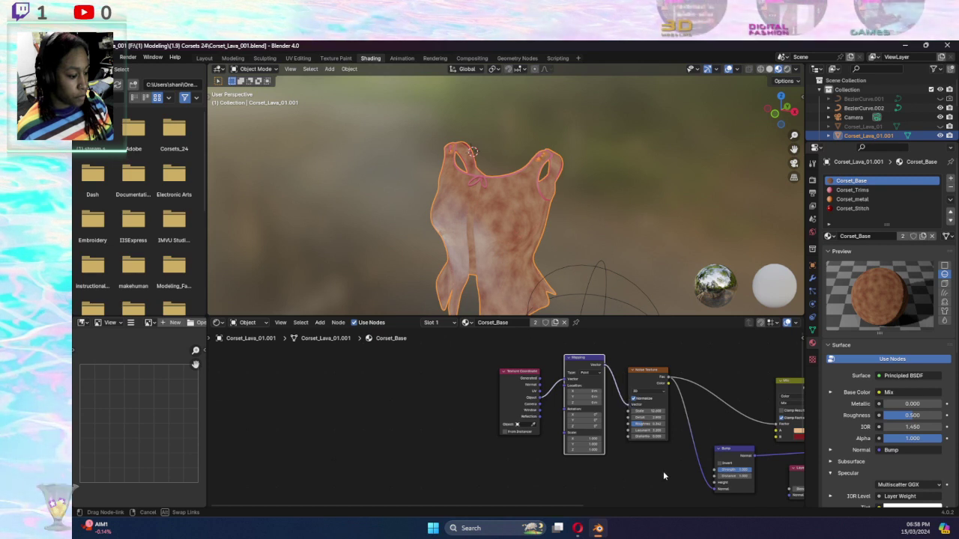
pyautogui.moveTo(661, 473); pyautogui.dragTo(661, 472)
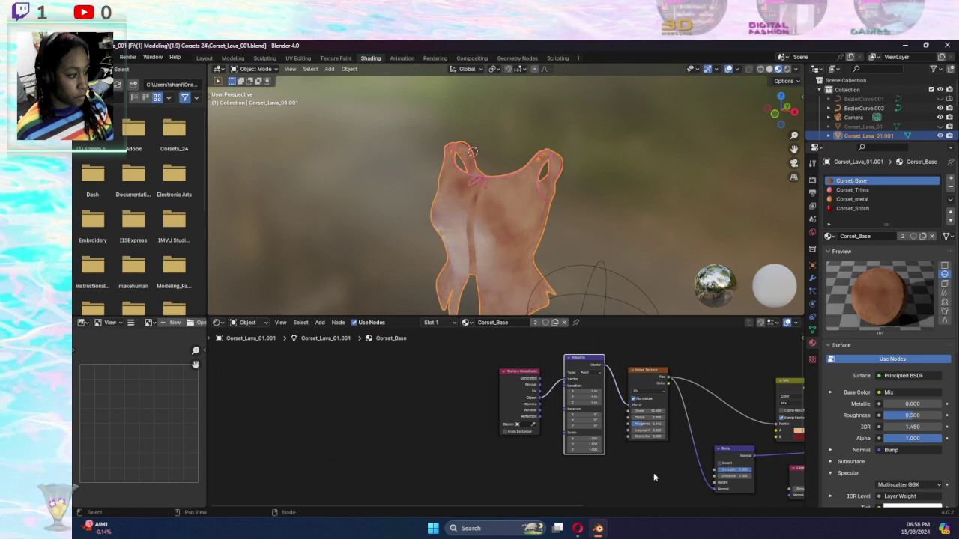
pyautogui.moveTo(661, 472)
pyautogui.mouseDown(button='middle')
pyautogui.moveTo(658, 408)
pyautogui.moveTo(678, 440)
pyautogui.mouseUp(button='middle')
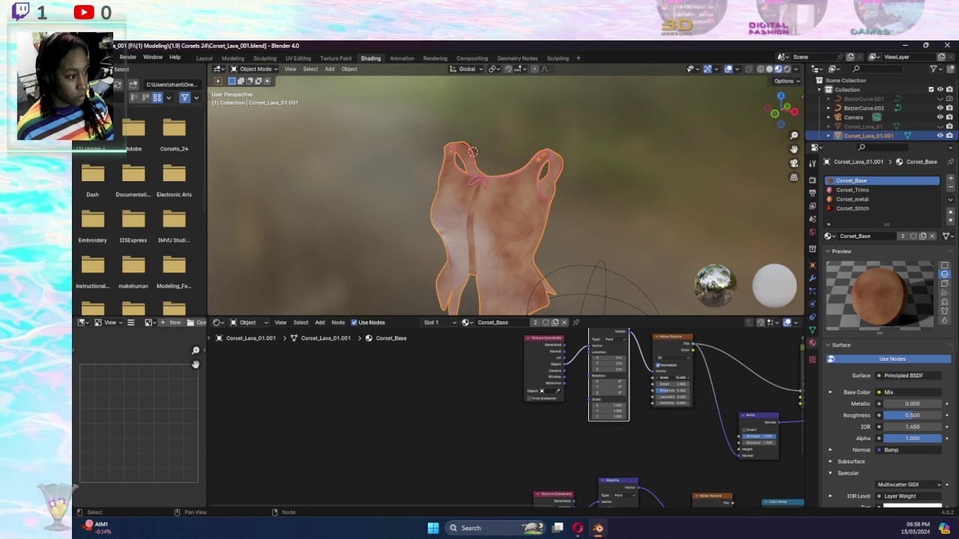
# Raise noise Scale from 10.4 to 12.1, increase Detail, and set Roughness to 0.575
pyautogui.moveTo(667, 378); pyautogui.dragTo(701, 378)
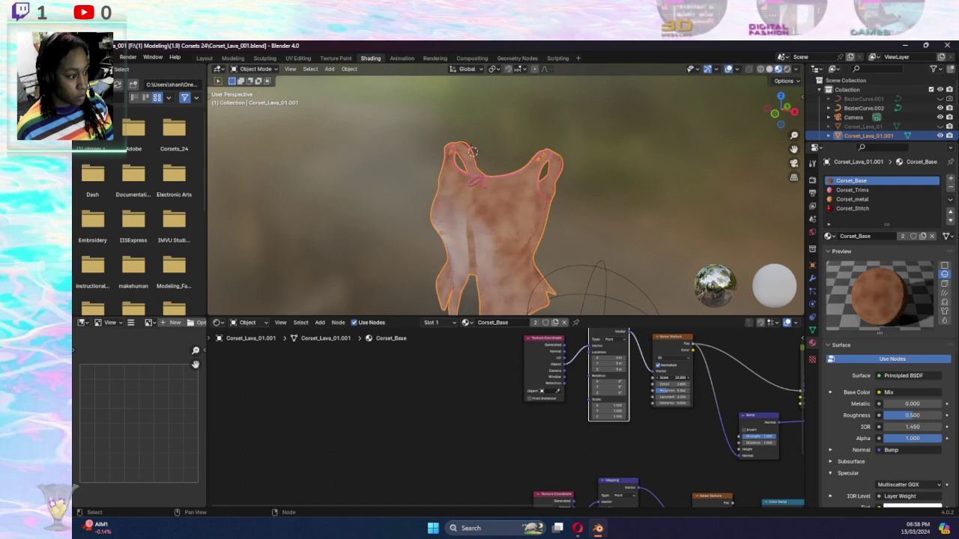
pyautogui.moveTo(670, 383); pyautogui.dragTo(682, 384)
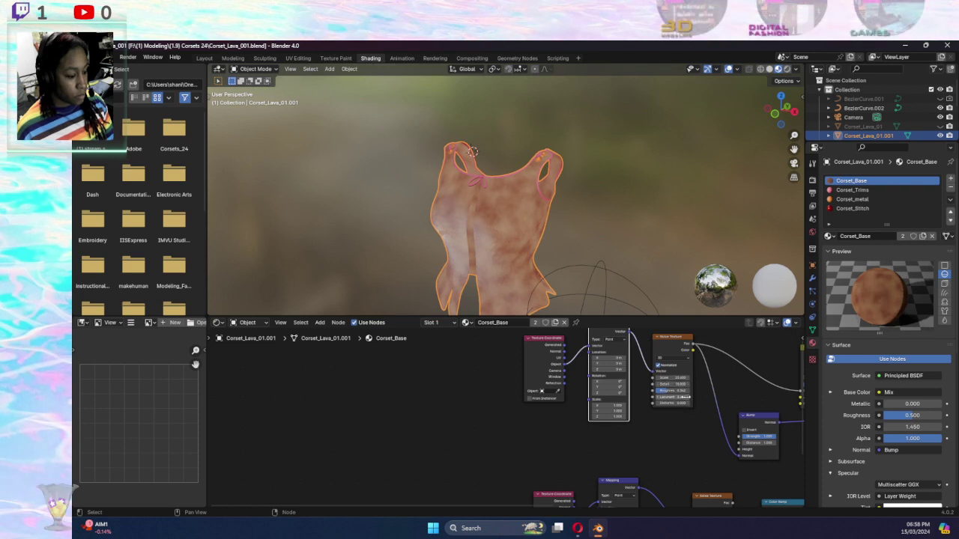
pyautogui.moveTo(678, 394); pyautogui.dragTo(673, 390)
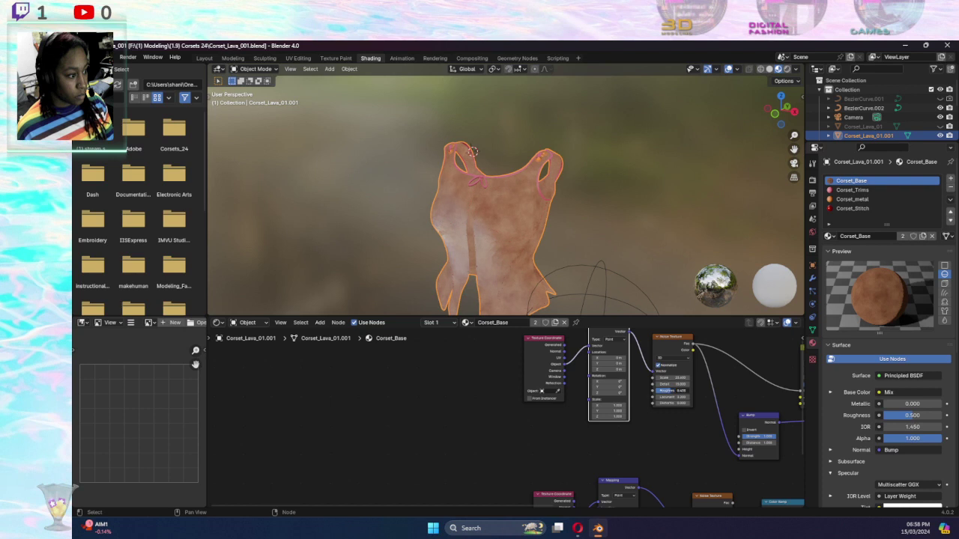
pyautogui.moveTo(630, 431); pyautogui.dragTo(632, 332, button='middle')
# Move the Texture Coordinate and Mapping nodes left to make room
pyautogui.moveTo(717, 477); pyautogui.dragTo(678, 433, button='middle')
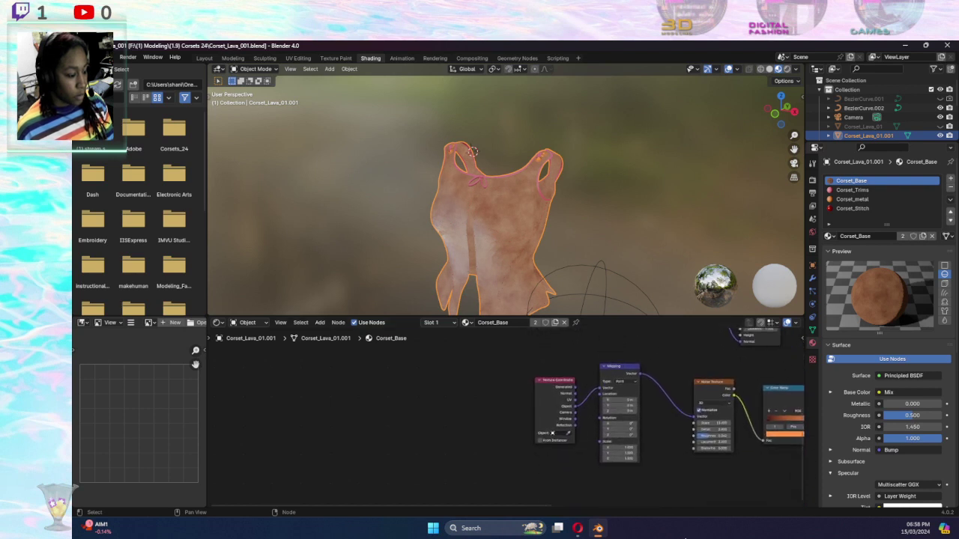
pyautogui.moveTo(593, 347); pyautogui.dragTo(623, 366, button='middle')
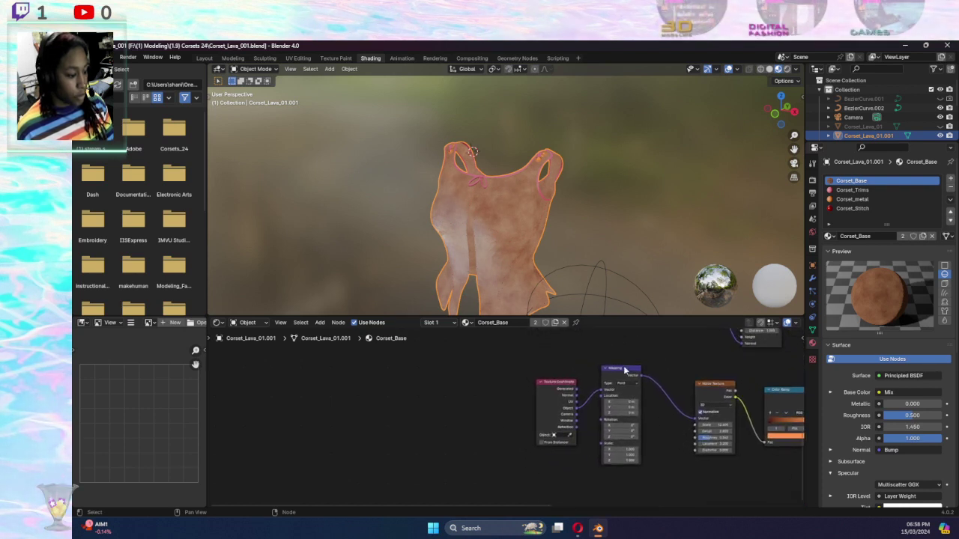
pyautogui.moveTo(525, 354); pyautogui.dragTo(651, 496)
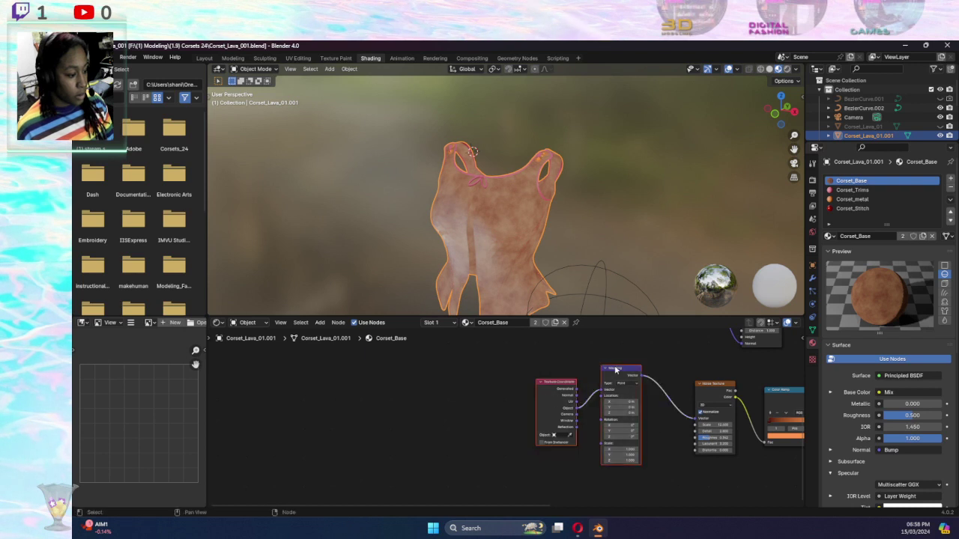
pyautogui.moveTo(610, 368)
pyautogui.mouseDown()
pyautogui.moveTo(521, 368)
pyautogui.moveTo(533, 365)
pyautogui.mouseUp()
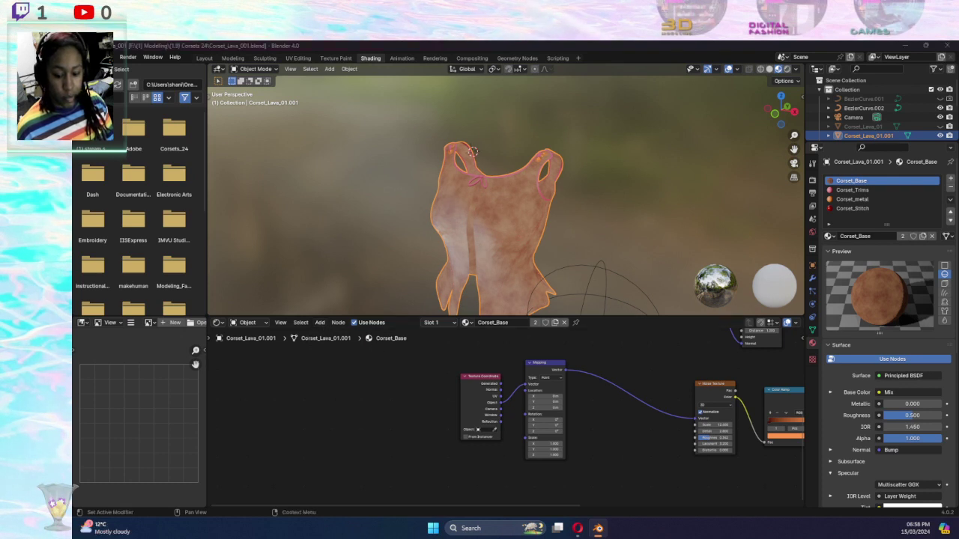
# Add a Voronoi Texture and drop it onto the Mapping–Noise link
pyautogui.click(318, 324)
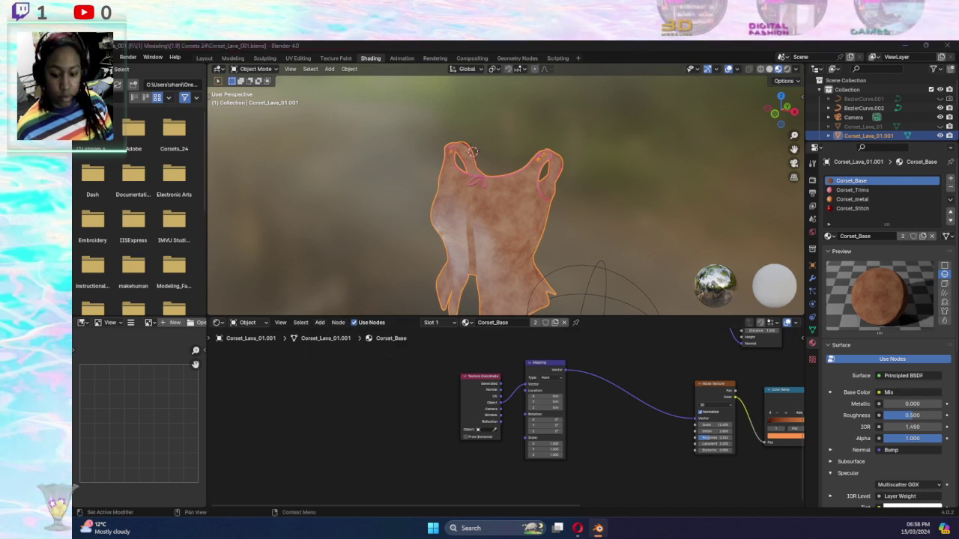
pyautogui.click(320, 324)
pyautogui.moveTo(336, 383)
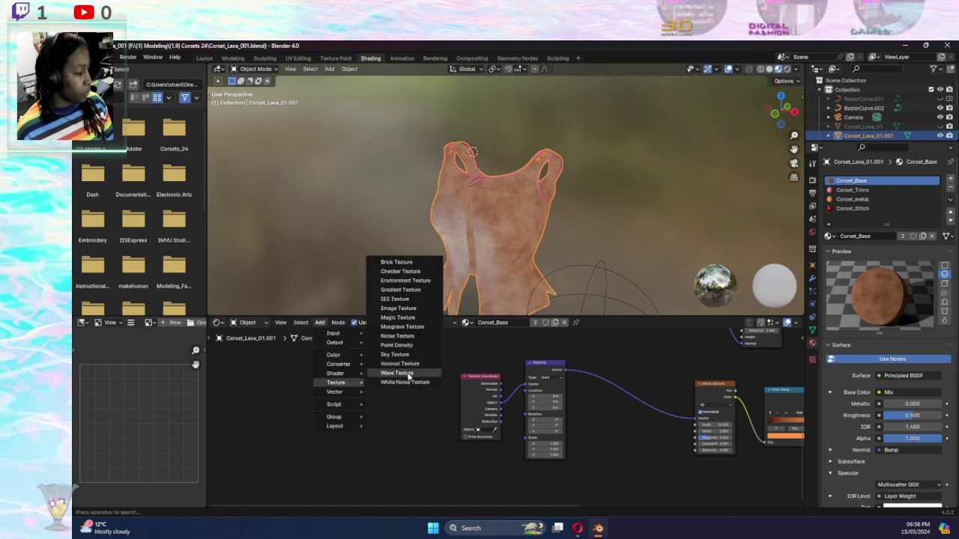
pyautogui.click(409, 374)
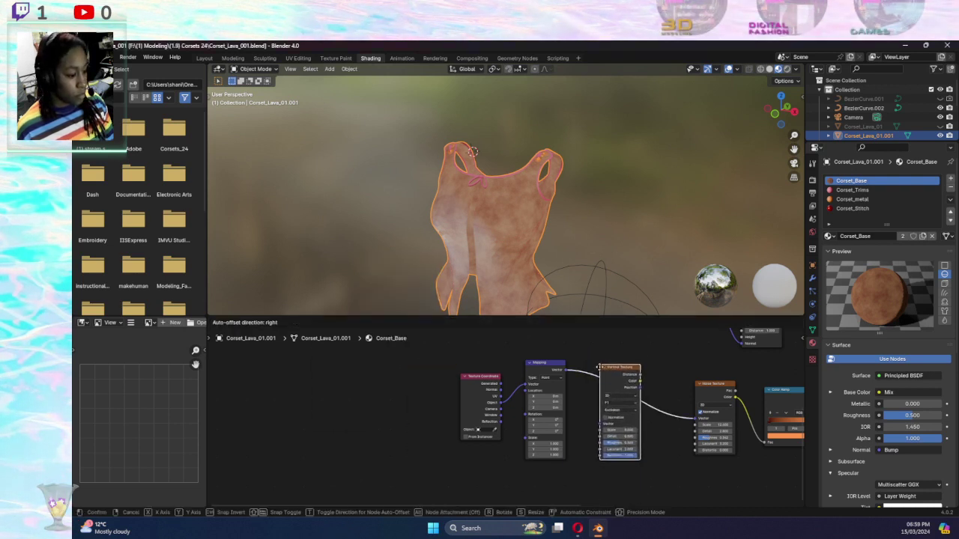
pyautogui.click(601, 372)
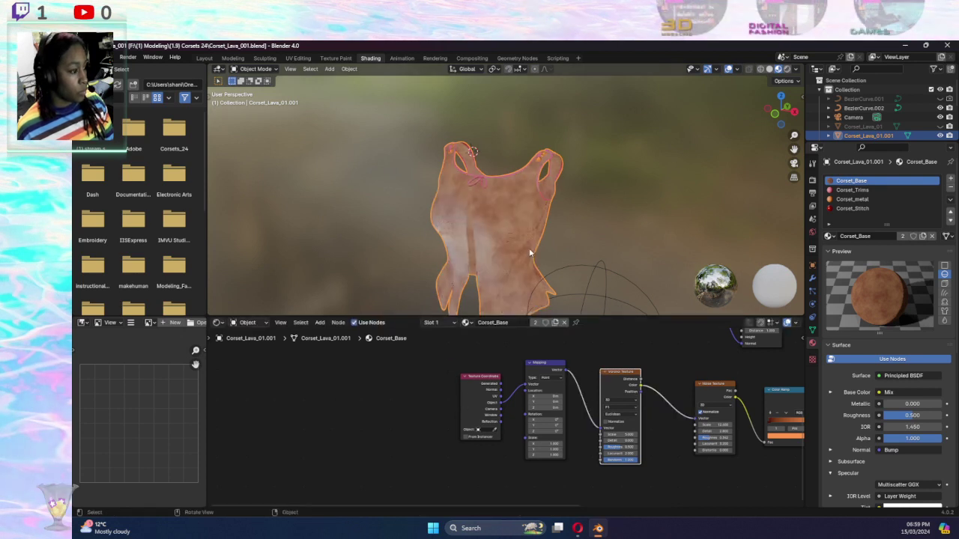
# Switch the Voronoi feature from F1 to F2 and raise its Scale to about 8.8
pyautogui.scroll(4, 532, 254)
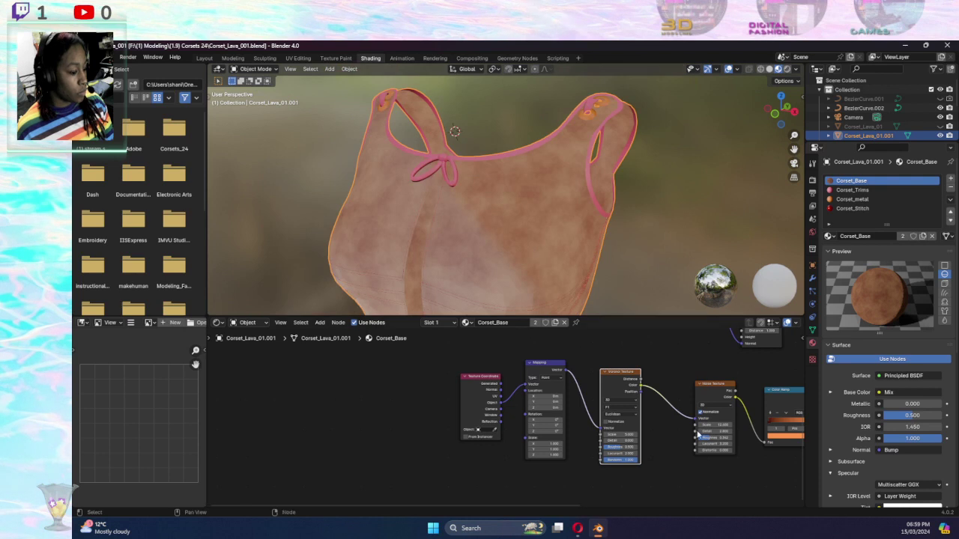
pyautogui.moveTo(620, 400); pyautogui.dragTo(637, 360, button='middle')
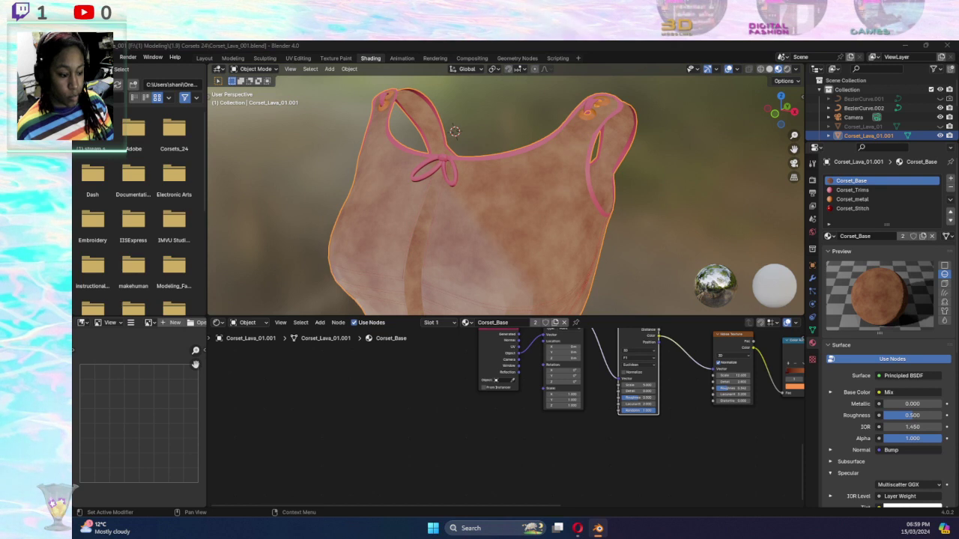
pyautogui.click(652, 358)
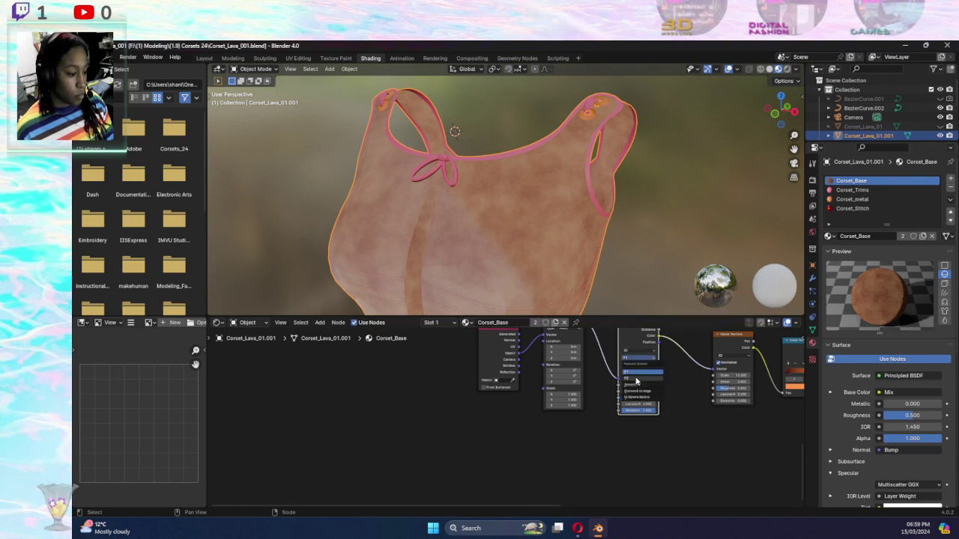
pyautogui.click(634, 378)
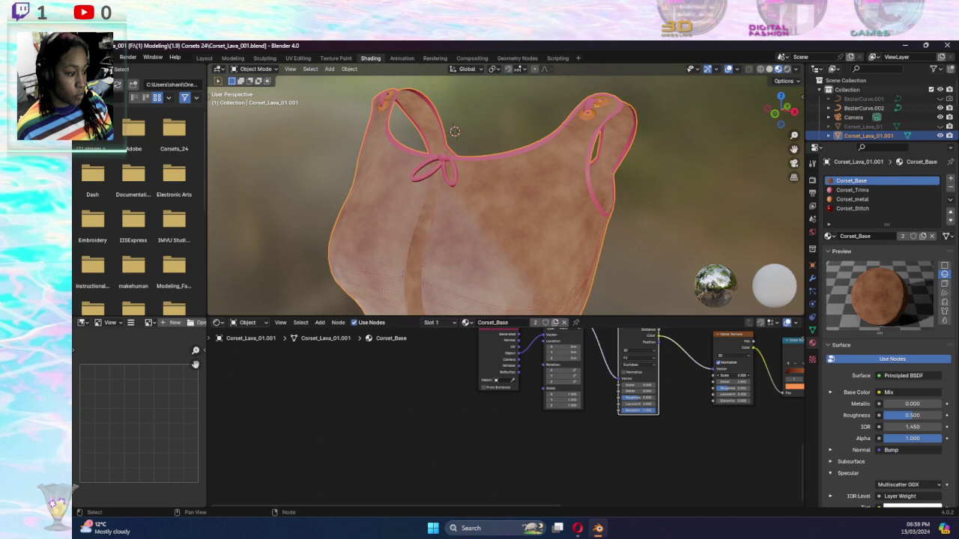
pyautogui.moveTo(637, 385); pyautogui.dragTo(651, 385)
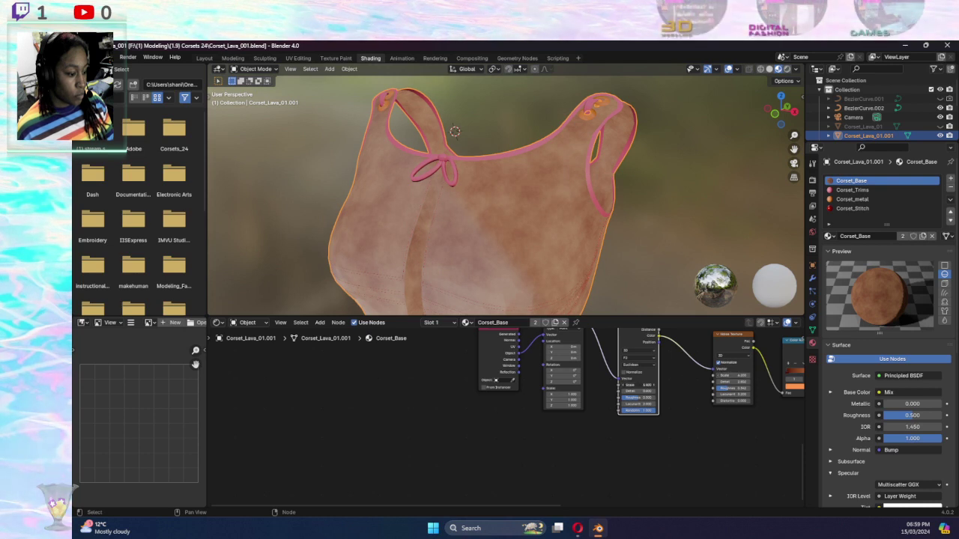
pyautogui.moveTo(720, 425); pyautogui.dragTo(588, 425, button='middle')
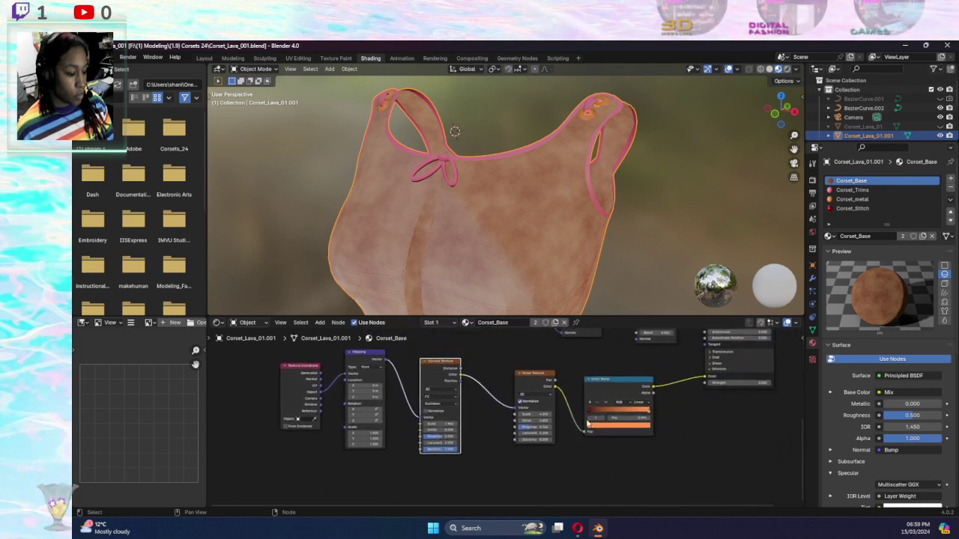
# Lower the Value of the Color Ramp's dark-red stop slightly to darken it
pyautogui.click(589, 412)
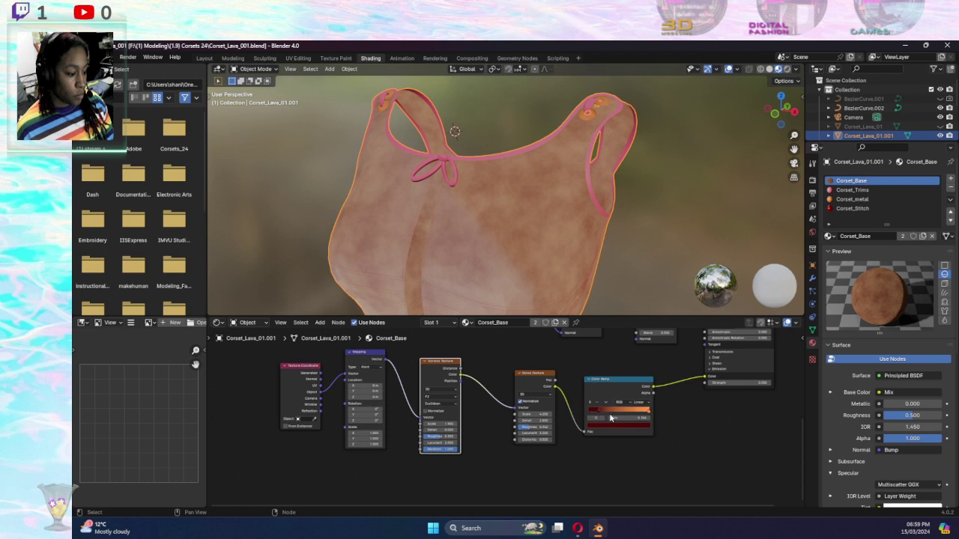
pyautogui.click(650, 414)
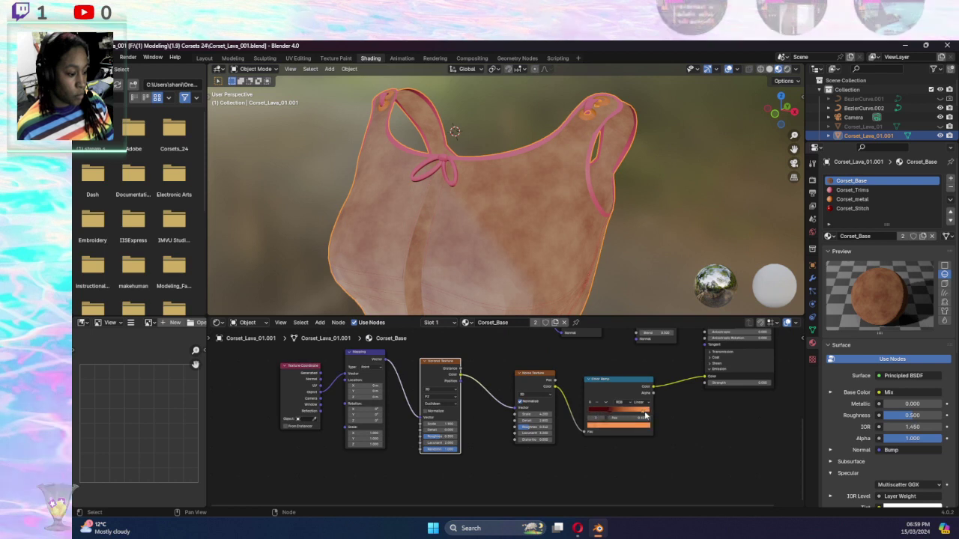
pyautogui.click(611, 416)
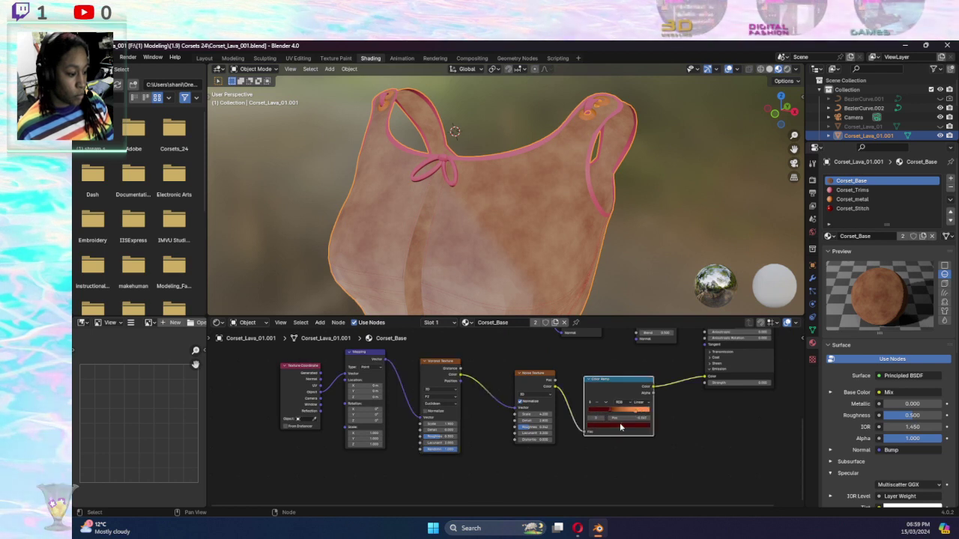
pyautogui.click(618, 426)
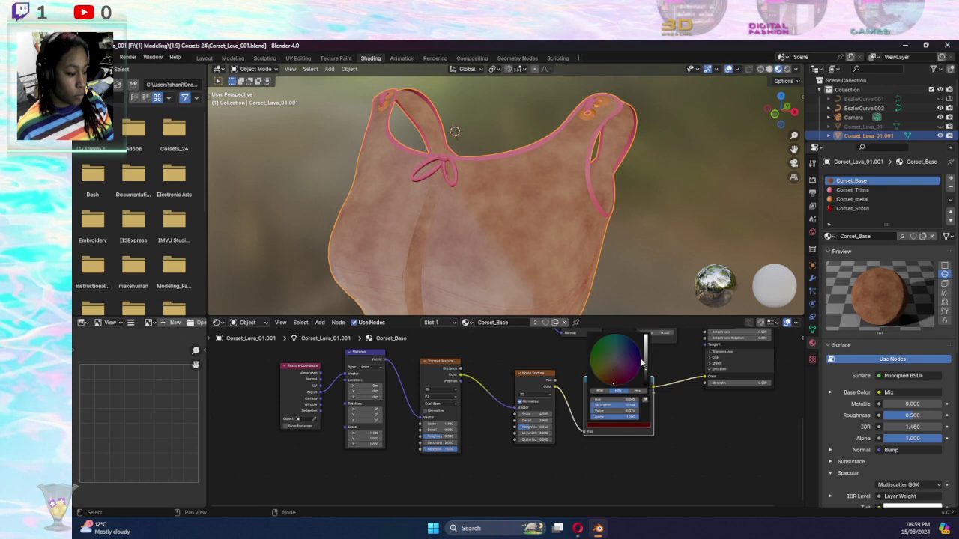
pyautogui.moveTo(641, 362); pyautogui.dragTo(645, 366)
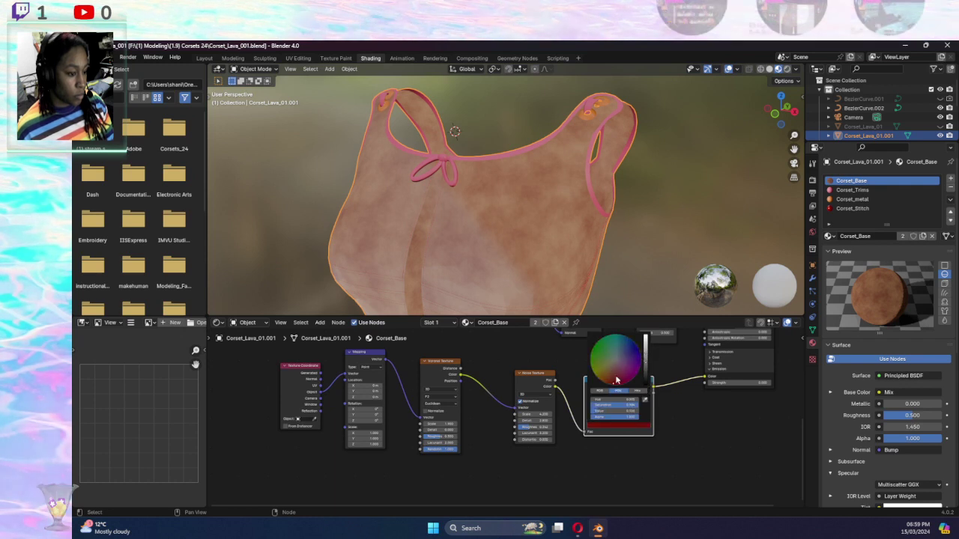
# Preview the corset in Rendered shading from another angle
pyautogui.click(789, 69)
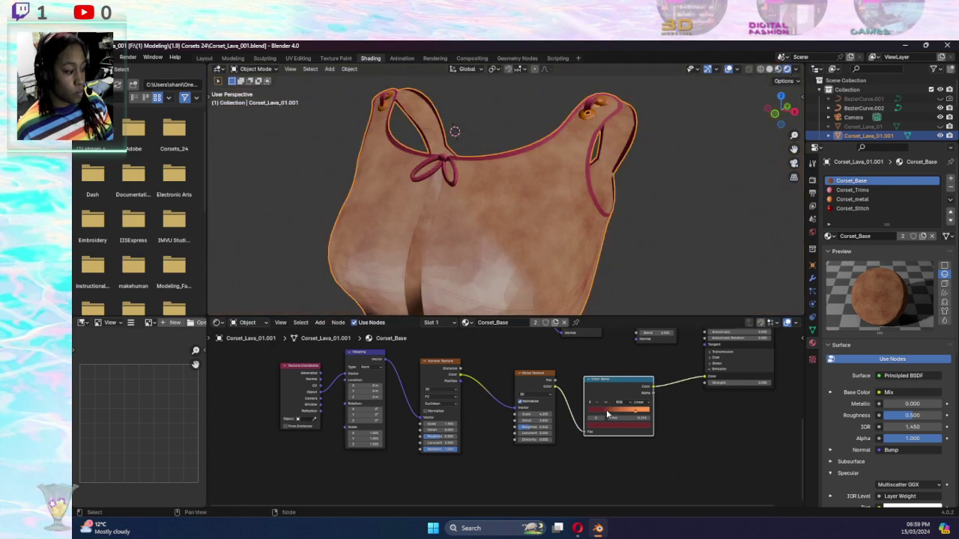
pyautogui.scroll(6, 555, 304)
pyautogui.scroll(-6, 555, 303)
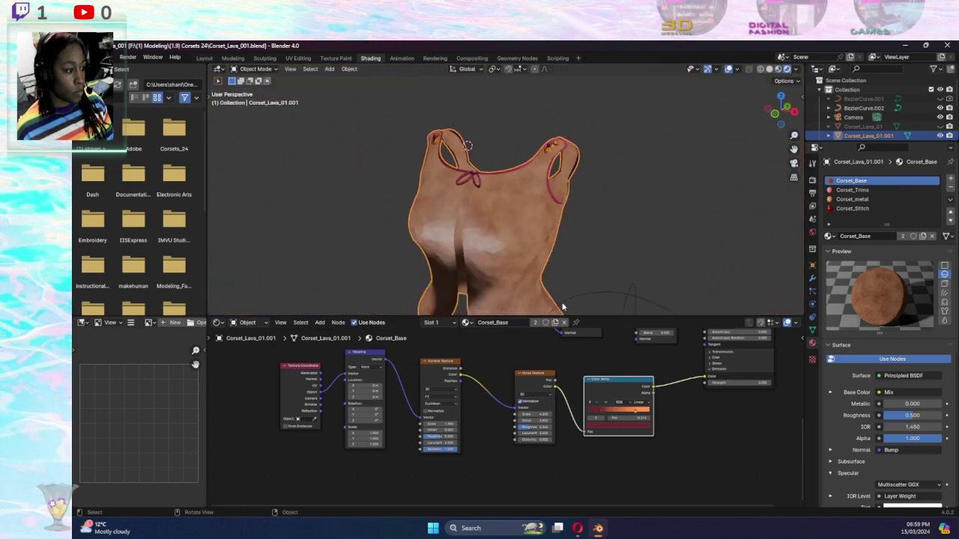
pyautogui.moveTo(556, 304)
pyautogui.mouseDown(button='middle')
pyautogui.moveTo(582, 268)
pyautogui.moveTo(681, 276)
pyautogui.moveTo(568, 275)
pyautogui.moveTo(547, 255)
pyautogui.mouseUp(button='middle')
pyautogui.scroll(5, 552, 252)
pyautogui.scroll(1, 555, 251)
pyautogui.scroll(2, 543, 253)
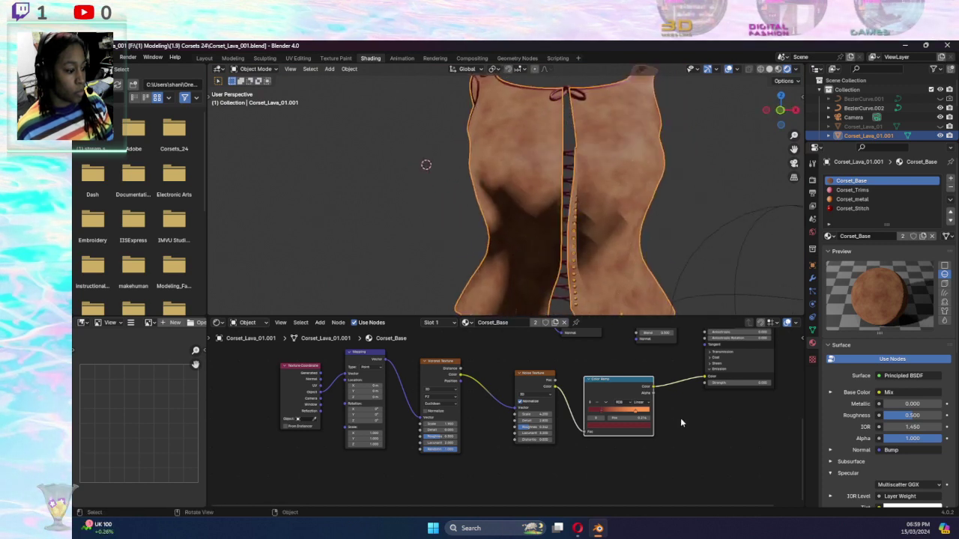
# Rebalance the ramp stops, retune the orange stop's HSV, and relink the ramp to Principled Base Color
pyautogui.moveTo(600, 413); pyautogui.dragTo(603, 416)
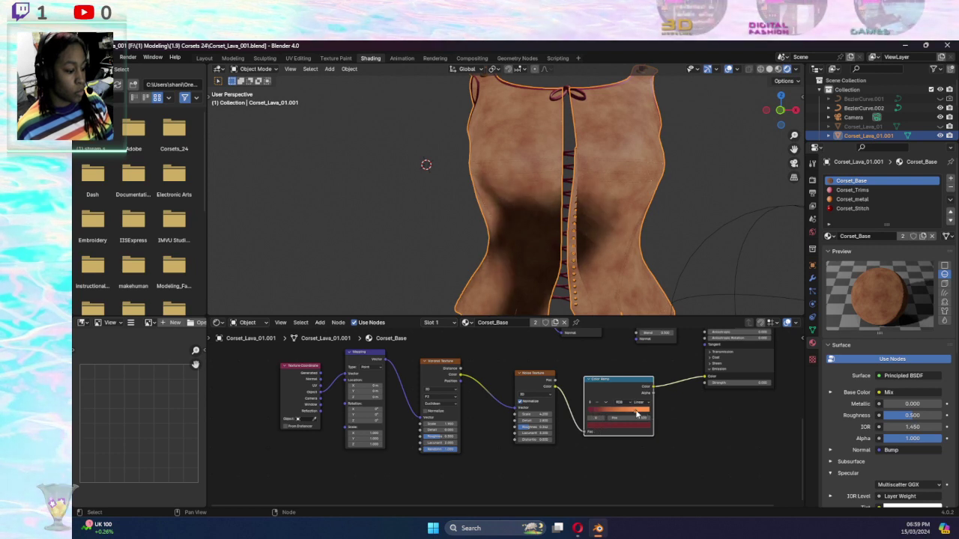
pyautogui.click(628, 427)
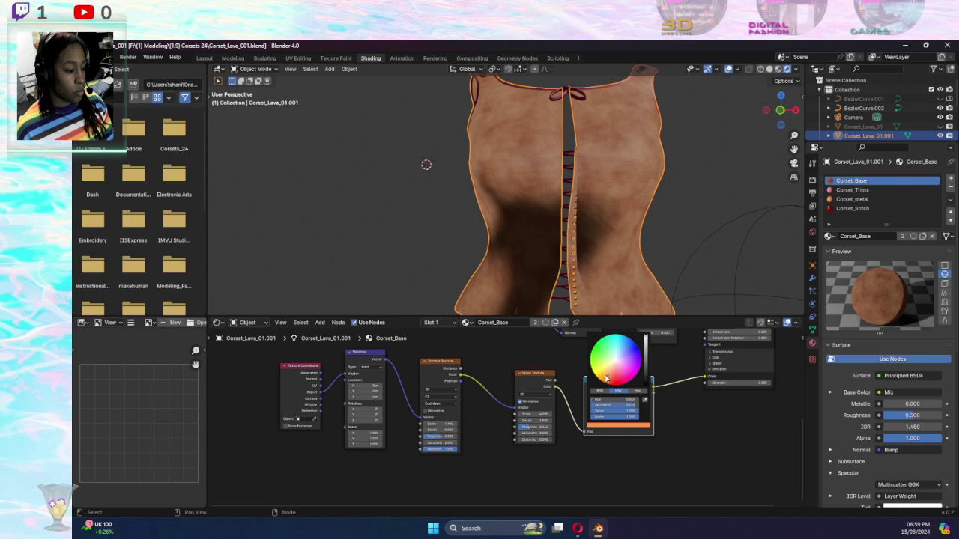
pyautogui.moveTo(605, 378); pyautogui.dragTo(609, 380)
pyautogui.moveTo(705, 376)
pyautogui.mouseDown()
pyautogui.moveTo(668, 402)
pyautogui.moveTo(704, 376)
pyautogui.mouseUp()
pyautogui.moveTo(692, 220); pyautogui.dragTo(743, 228, button='middle')
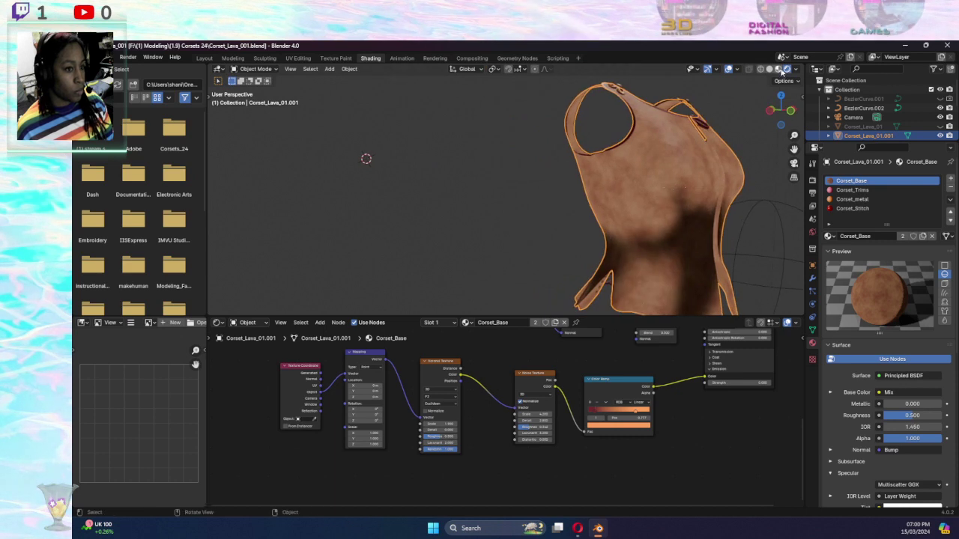
# Return to Material Preview and set the Mapping node's Location Y to 0.6
pyautogui.click(779, 69)
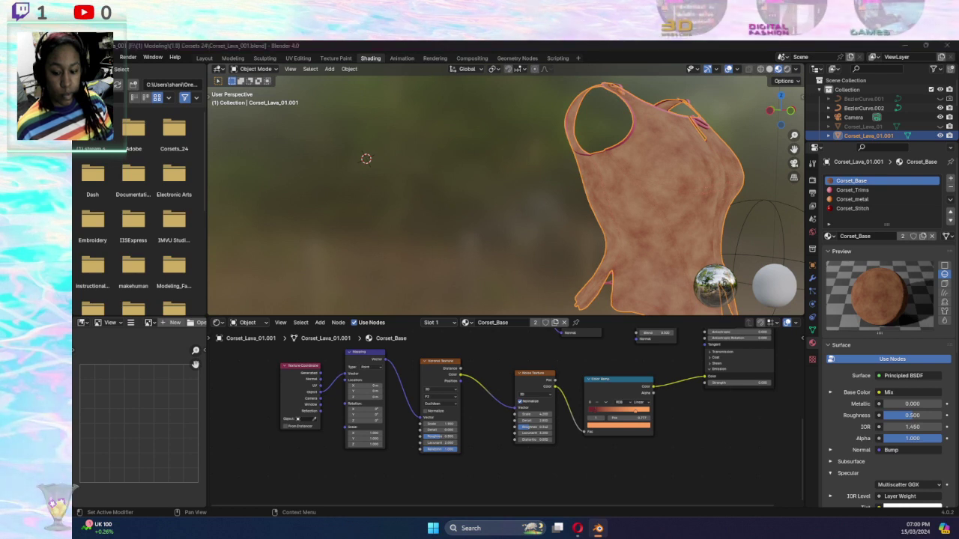
pyautogui.click(379, 392)
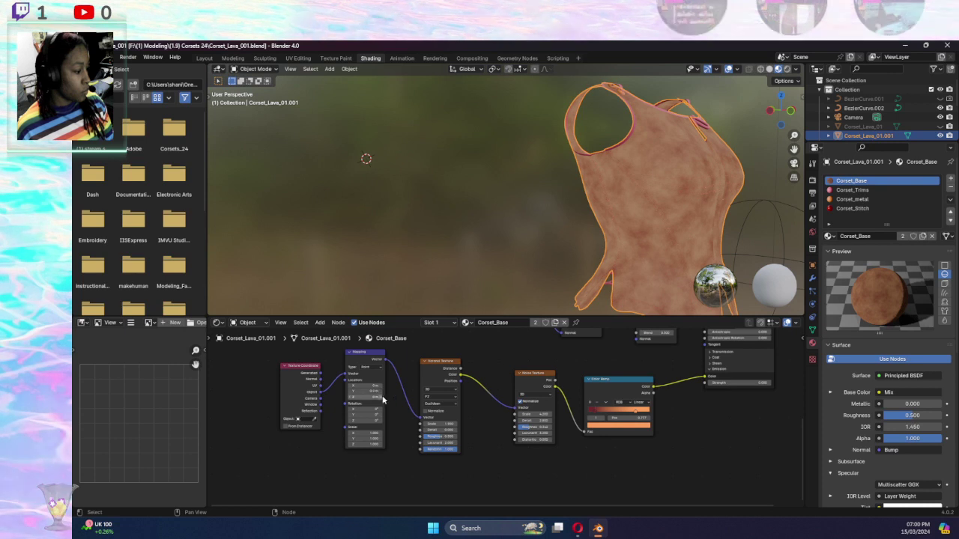
pyautogui.write('0.6')
pyautogui.press('Return')
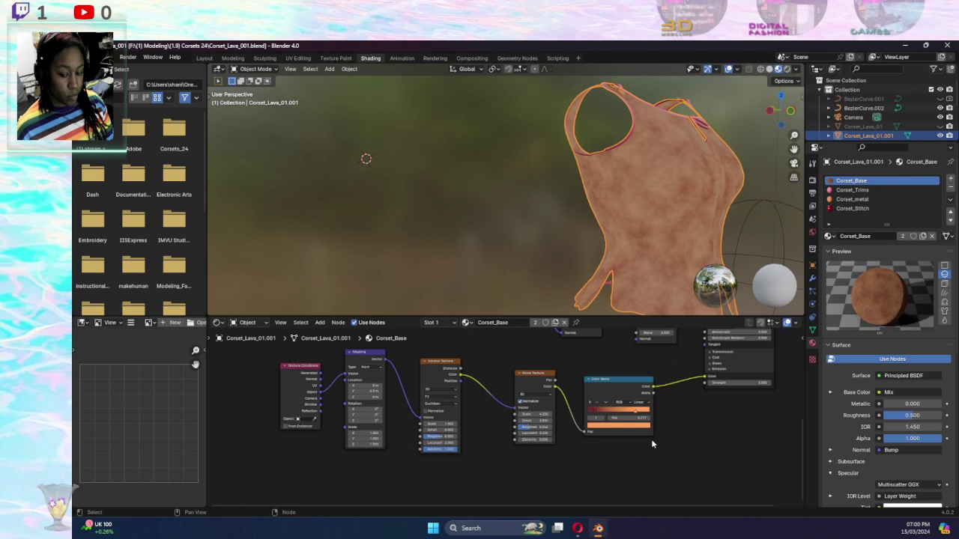
# Make the left Color Ramp stop a fully bright, saturated red
pyautogui.click(596, 415)
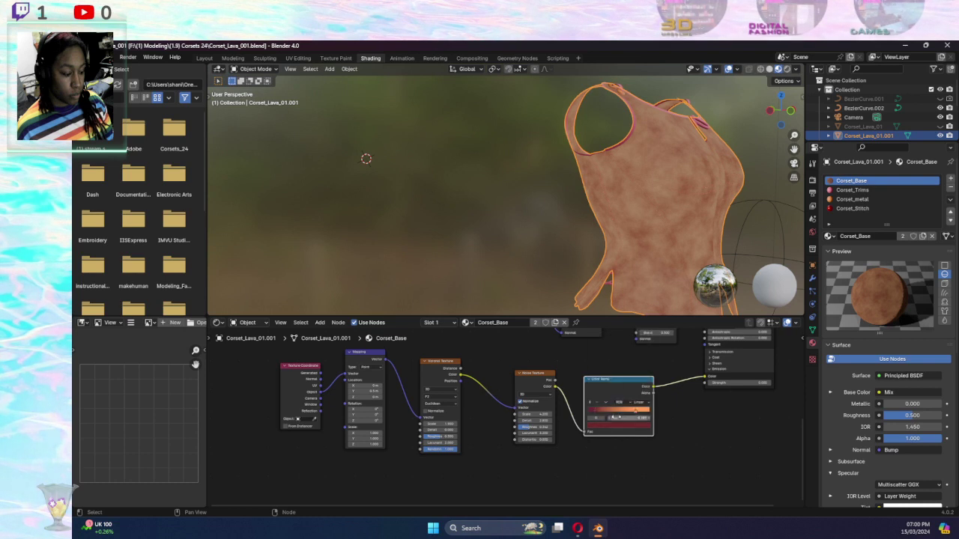
pyautogui.click(614, 425)
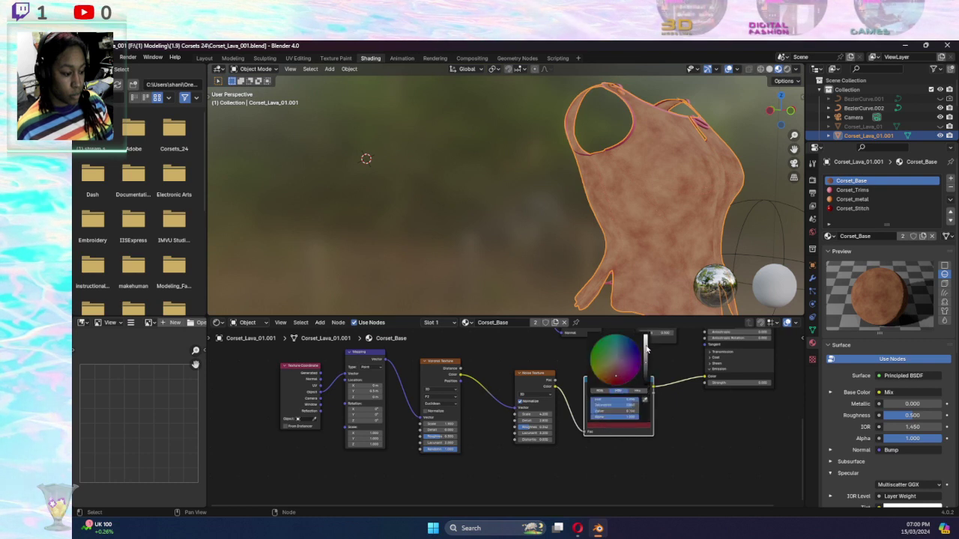
pyautogui.moveTo(647, 349); pyautogui.dragTo(646, 336)
pyautogui.click(616, 384)
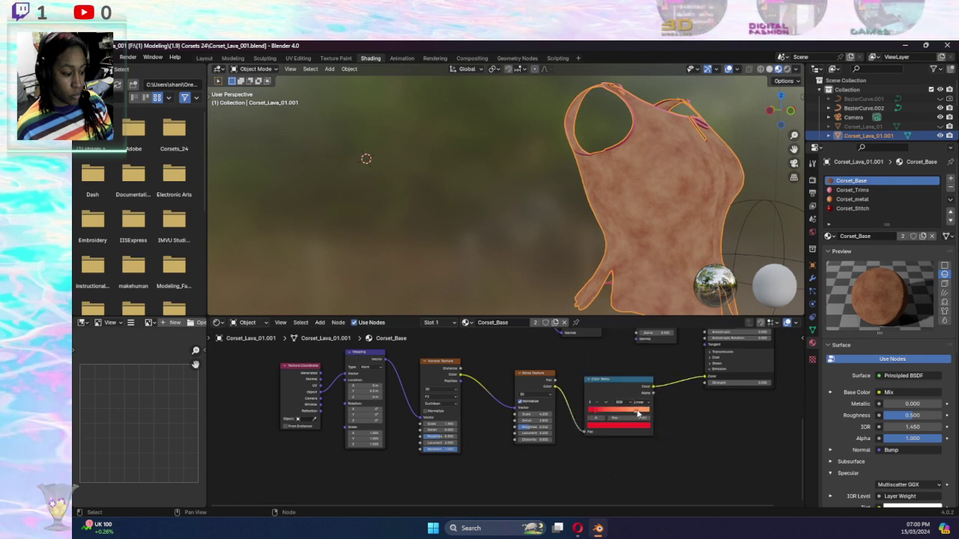
# Slightly darken the orange Color Ramp stop and preview the material on a cube
pyautogui.click(637, 415)
pyautogui.click(632, 425)
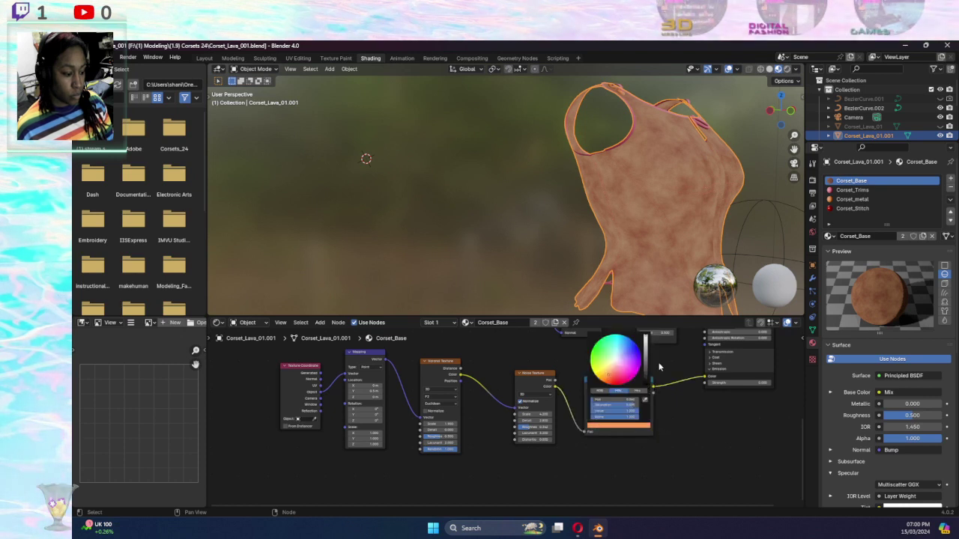
pyautogui.click(608, 382)
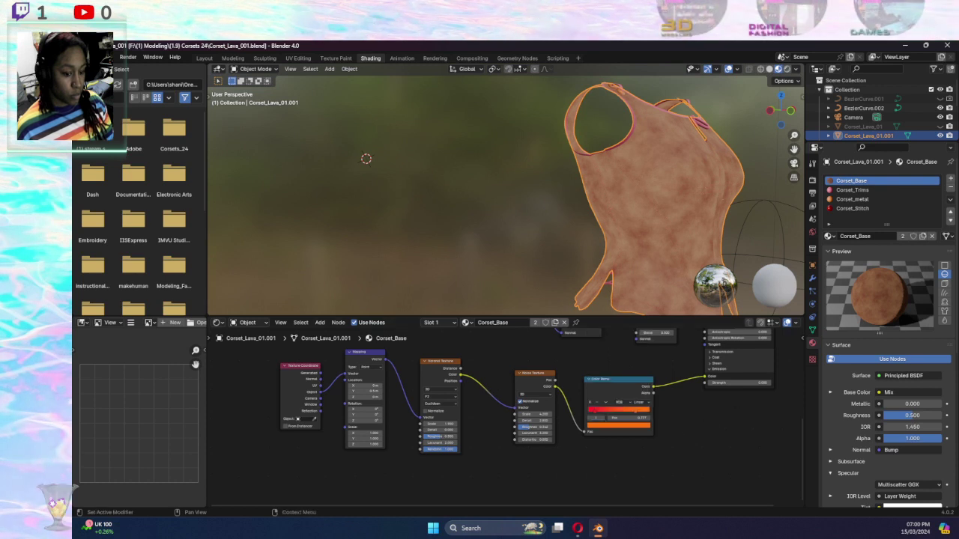
pyautogui.click(944, 284)
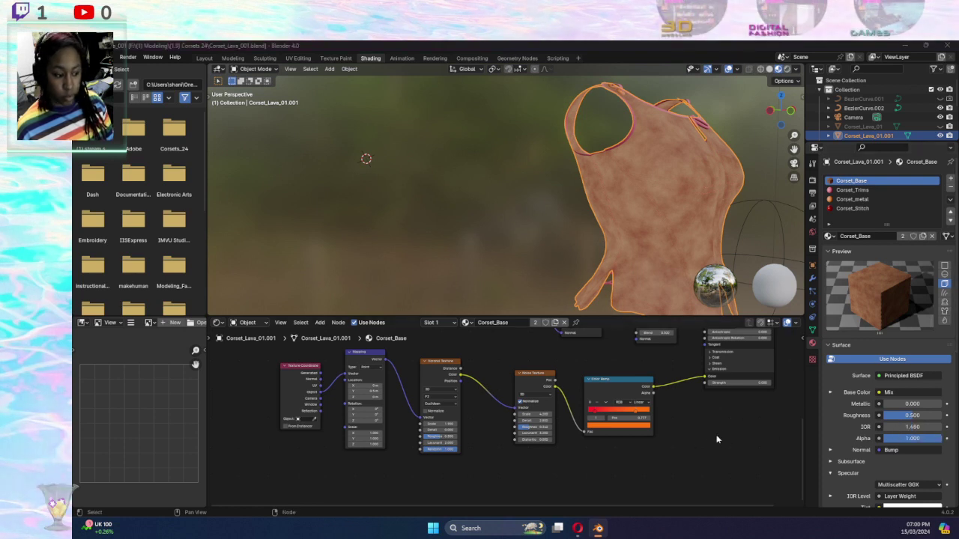
# Raise the Principled BSDF Emission Strength to make the corset glow brighter
pyautogui.moveTo(717, 439); pyautogui.dragTo(708, 475, button='middle')
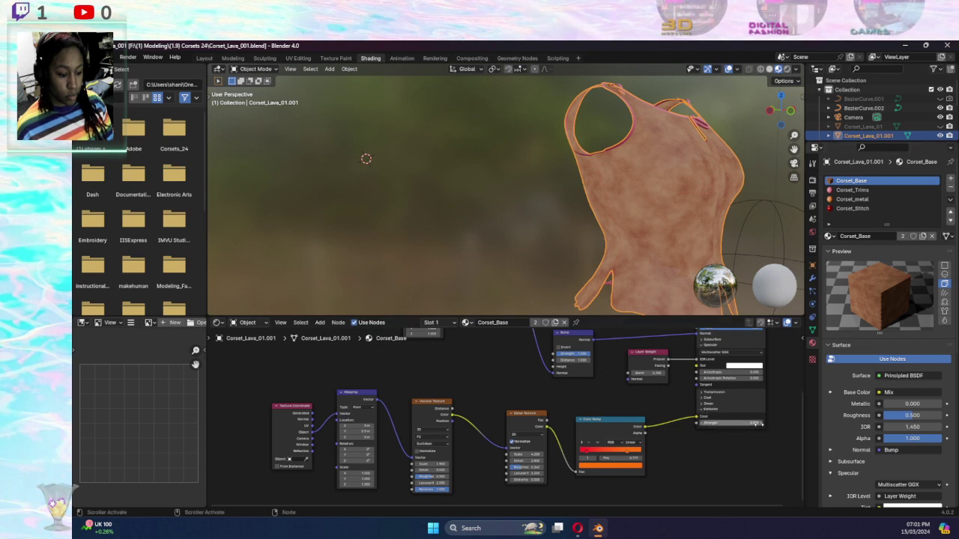
pyautogui.moveTo(759, 424); pyautogui.dragTo(760, 424)
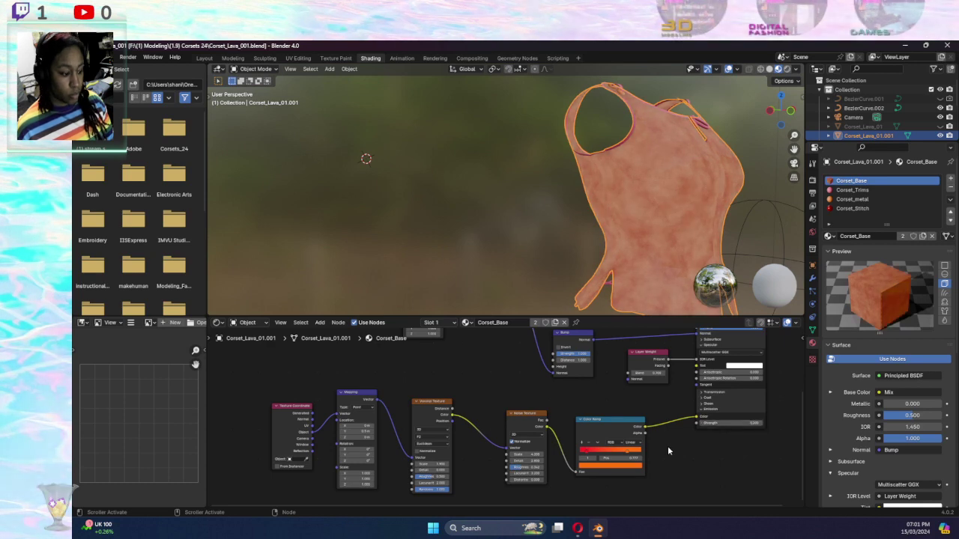
pyautogui.moveTo(667, 447); pyautogui.dragTo(647, 458, button='middle')
pyautogui.moveTo(662, 262); pyautogui.dragTo(617, 260, button='middle')
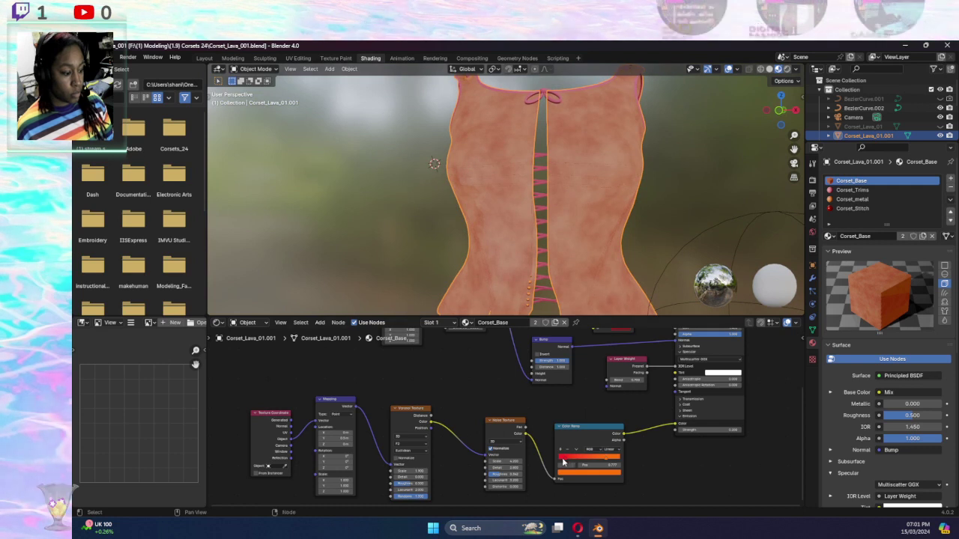
# Move the Color Ramp stop right to 0.750 and switch the material preview to Sphere
pyautogui.moveTo(568, 460)
pyautogui.mouseDown()
pyautogui.moveTo(601, 464)
pyautogui.moveTo(563, 461)
pyautogui.moveTo(583, 464)
pyautogui.mouseUp()
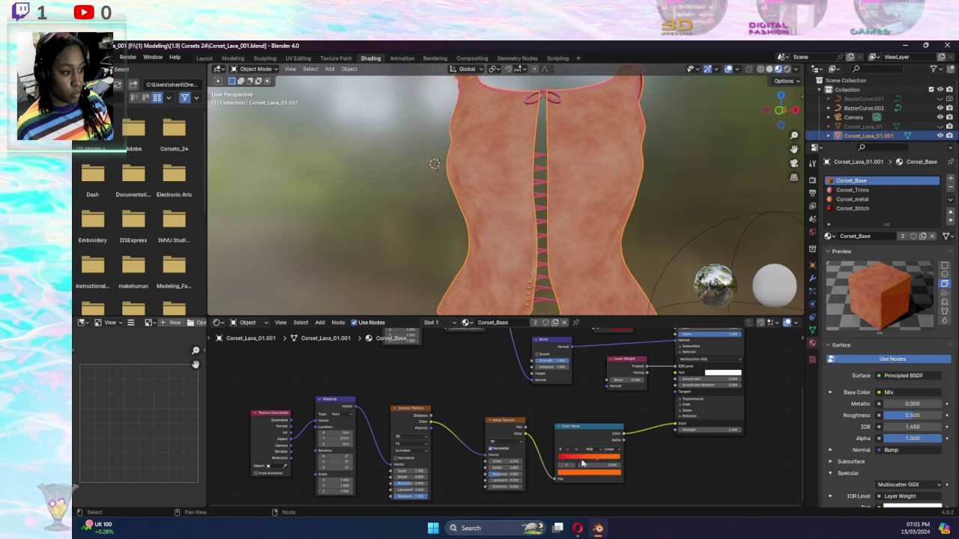
pyautogui.click(607, 459)
pyautogui.click(604, 459)
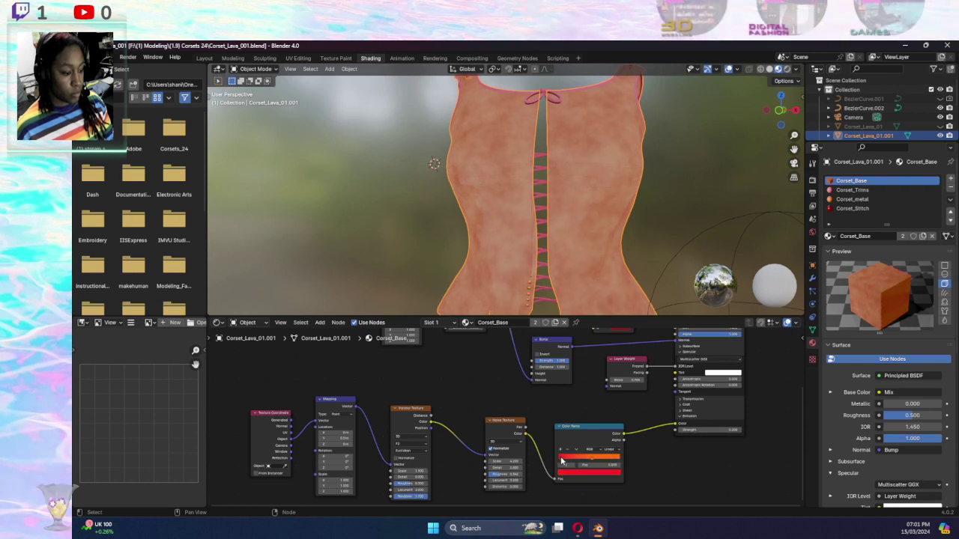
pyautogui.click(945, 274)
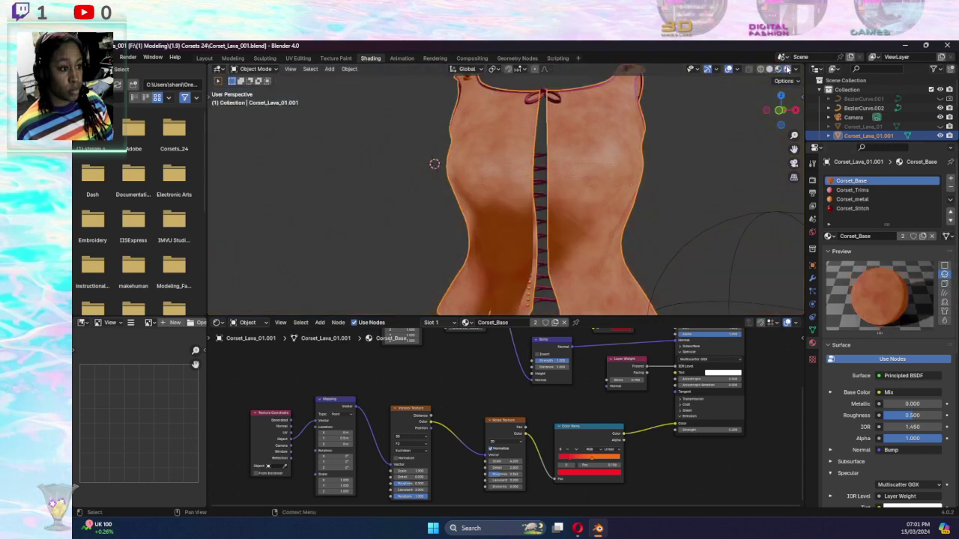
pyautogui.moveTo(674, 203)
pyautogui.mouseDown(button='middle')
pyautogui.moveTo(724, 208)
pyautogui.moveTo(438, 217)
pyautogui.moveTo(491, 213)
pyautogui.moveTo(484, 194)
pyautogui.moveTo(491, 203)
pyautogui.mouseUp(button='middle')
# Switch the viewport to Material Preview with the preview shape set to Cloth
pyautogui.scroll(-3, 465, 224)
pyautogui.scroll(-2, 588, 235)
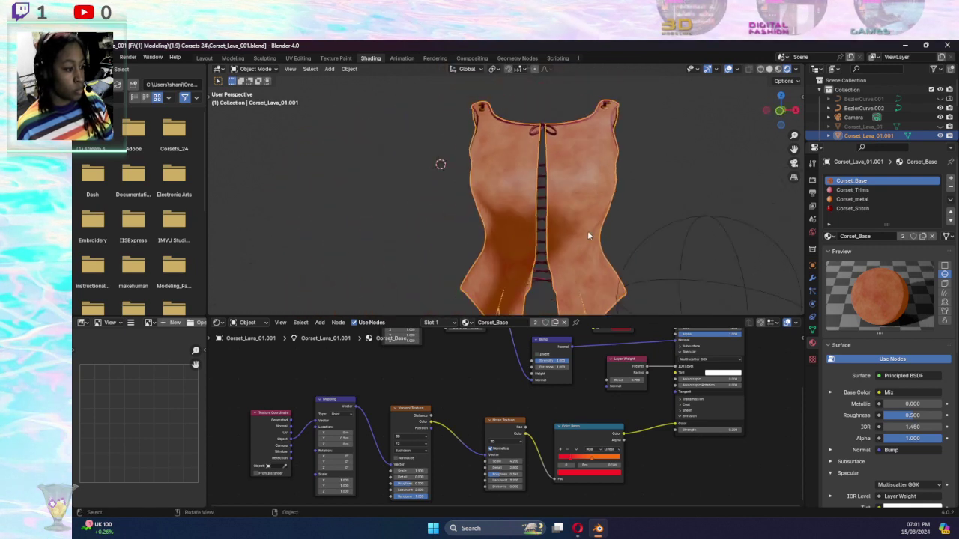
pyautogui.click(778, 69)
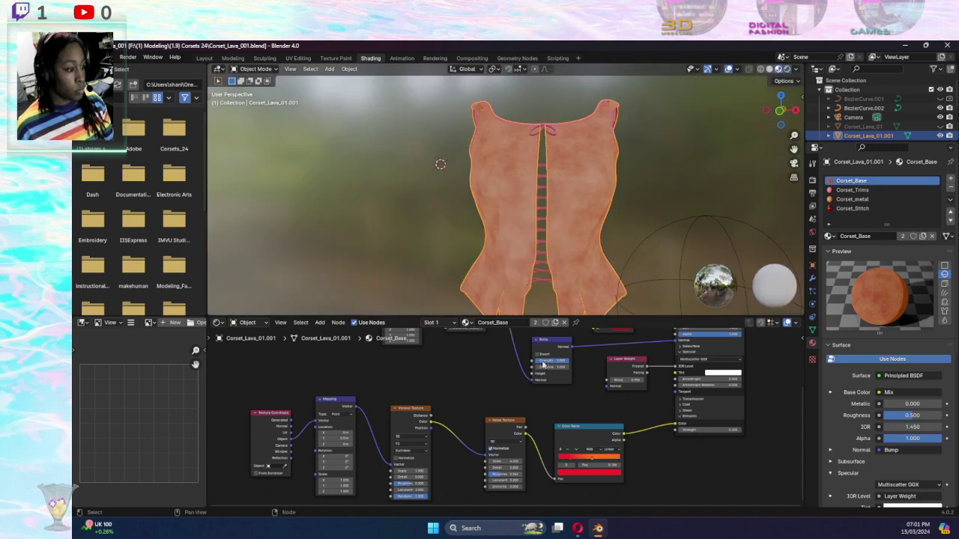
pyautogui.click(945, 313)
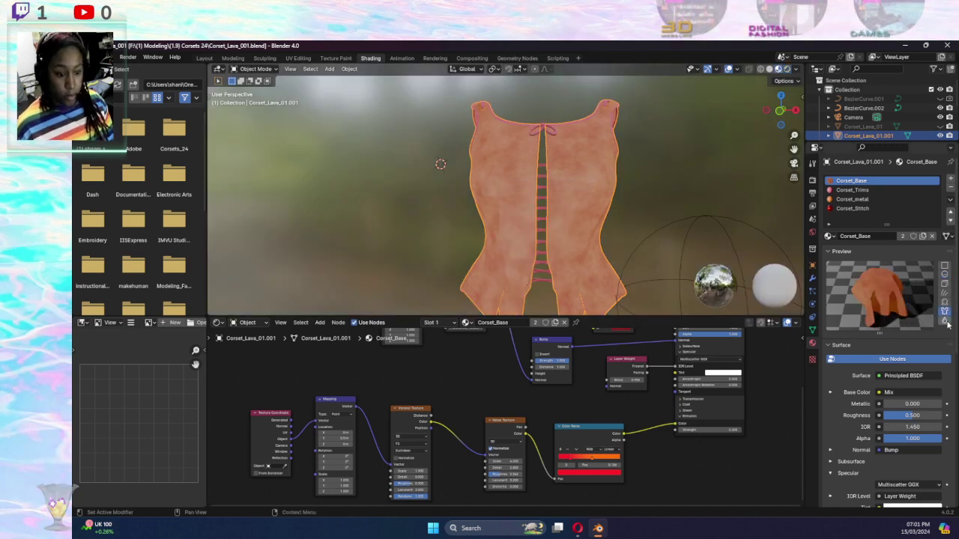
pyautogui.click(944, 321)
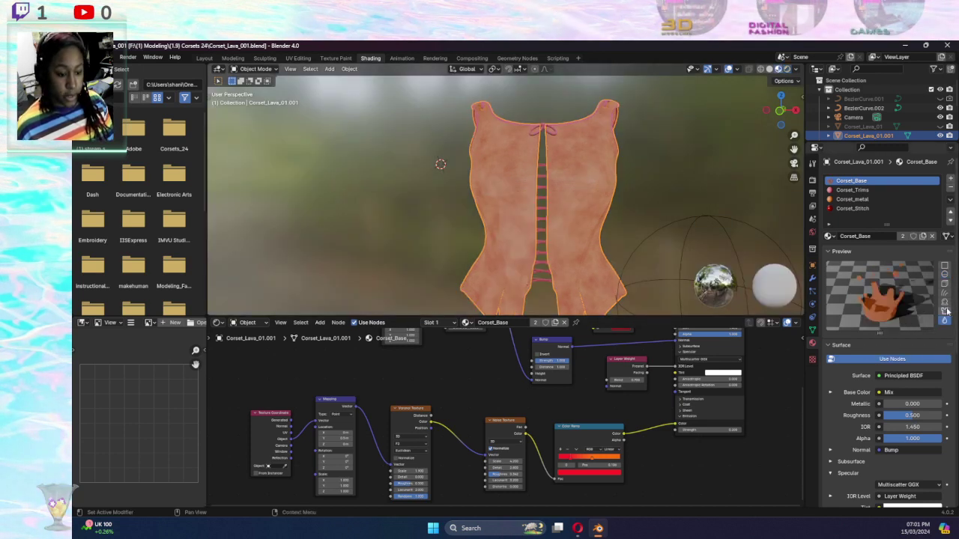
pyautogui.click(945, 310)
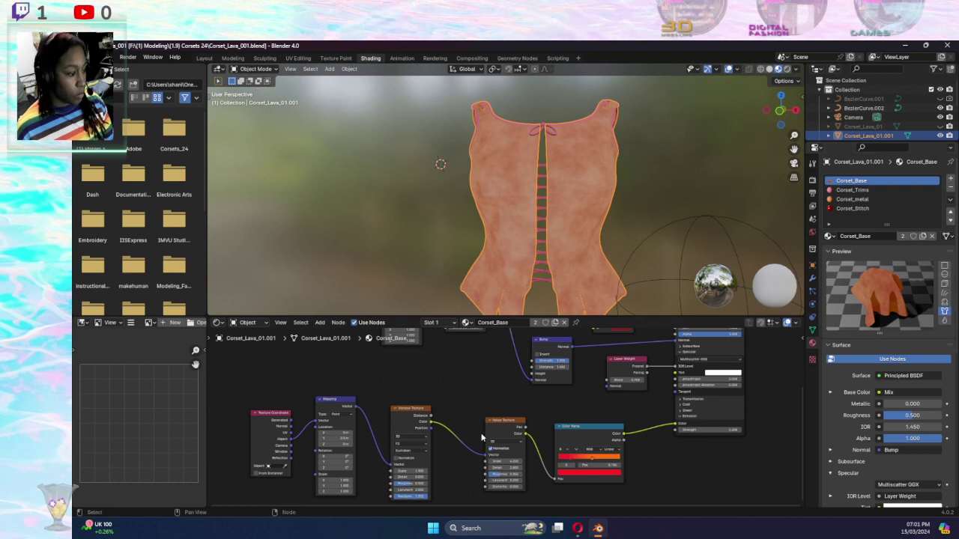
# Adjust Mapping Location Y and Rotation Y, then lower Roughness to 0.240
pyautogui.moveTo(447, 453); pyautogui.dragTo(519, 402, button='middle')
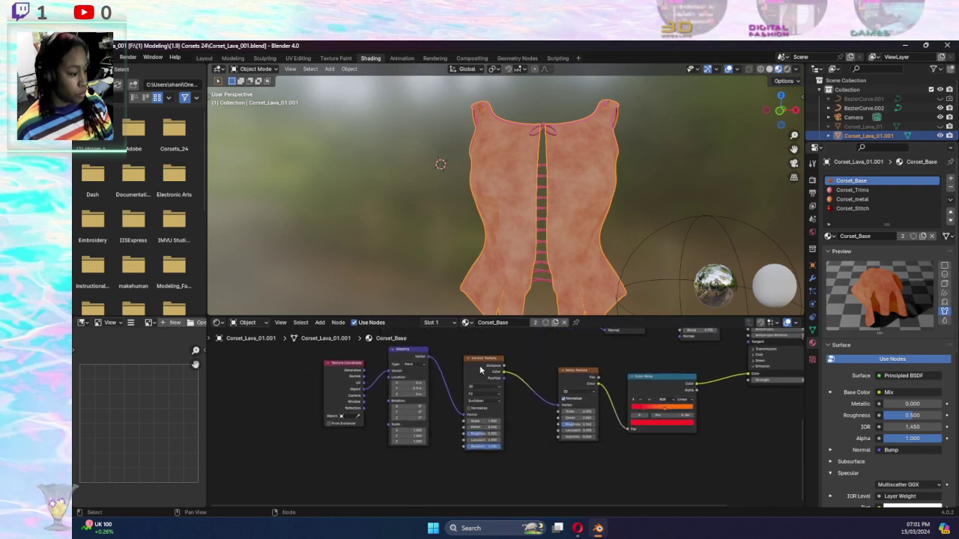
pyautogui.moveTo(487, 404); pyautogui.dragTo(499, 404)
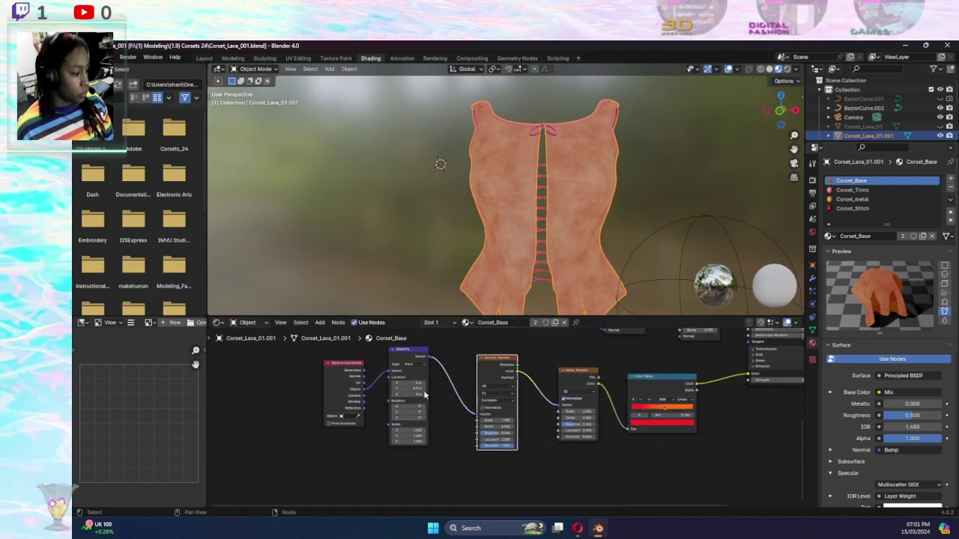
pyautogui.moveTo(425, 388); pyautogui.dragTo(449, 389)
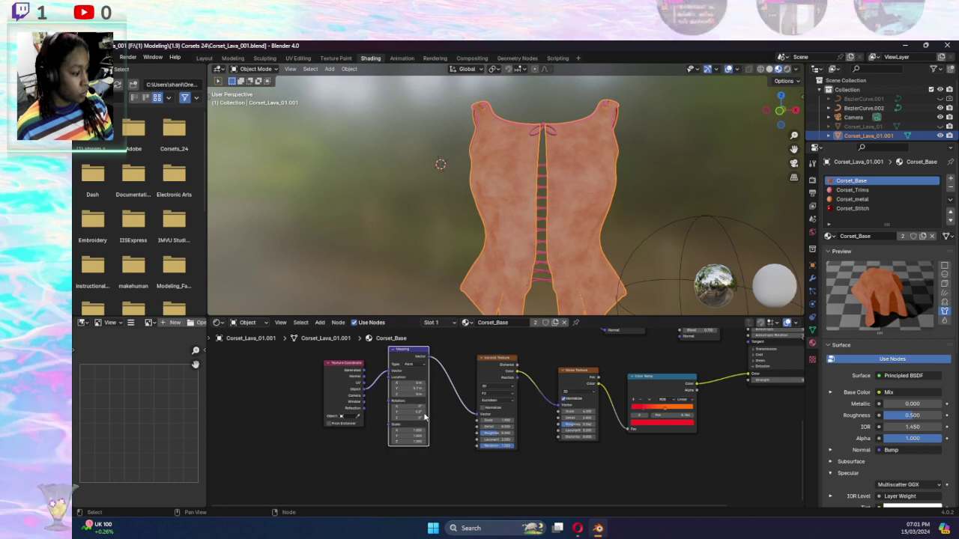
pyautogui.moveTo(424, 417); pyautogui.dragTo(393, 415)
pyautogui.click(388, 404)
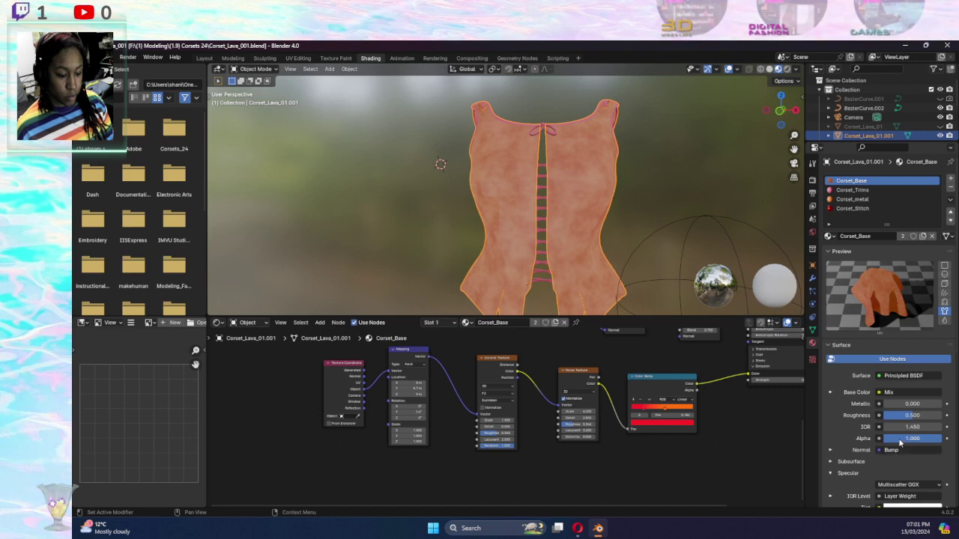
pyautogui.moveTo(913, 415); pyautogui.dragTo(905, 415)
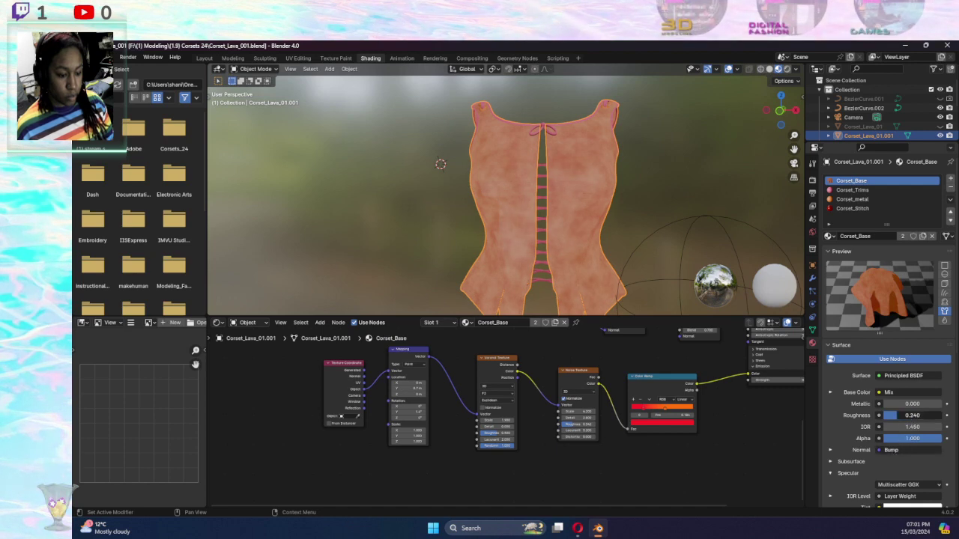